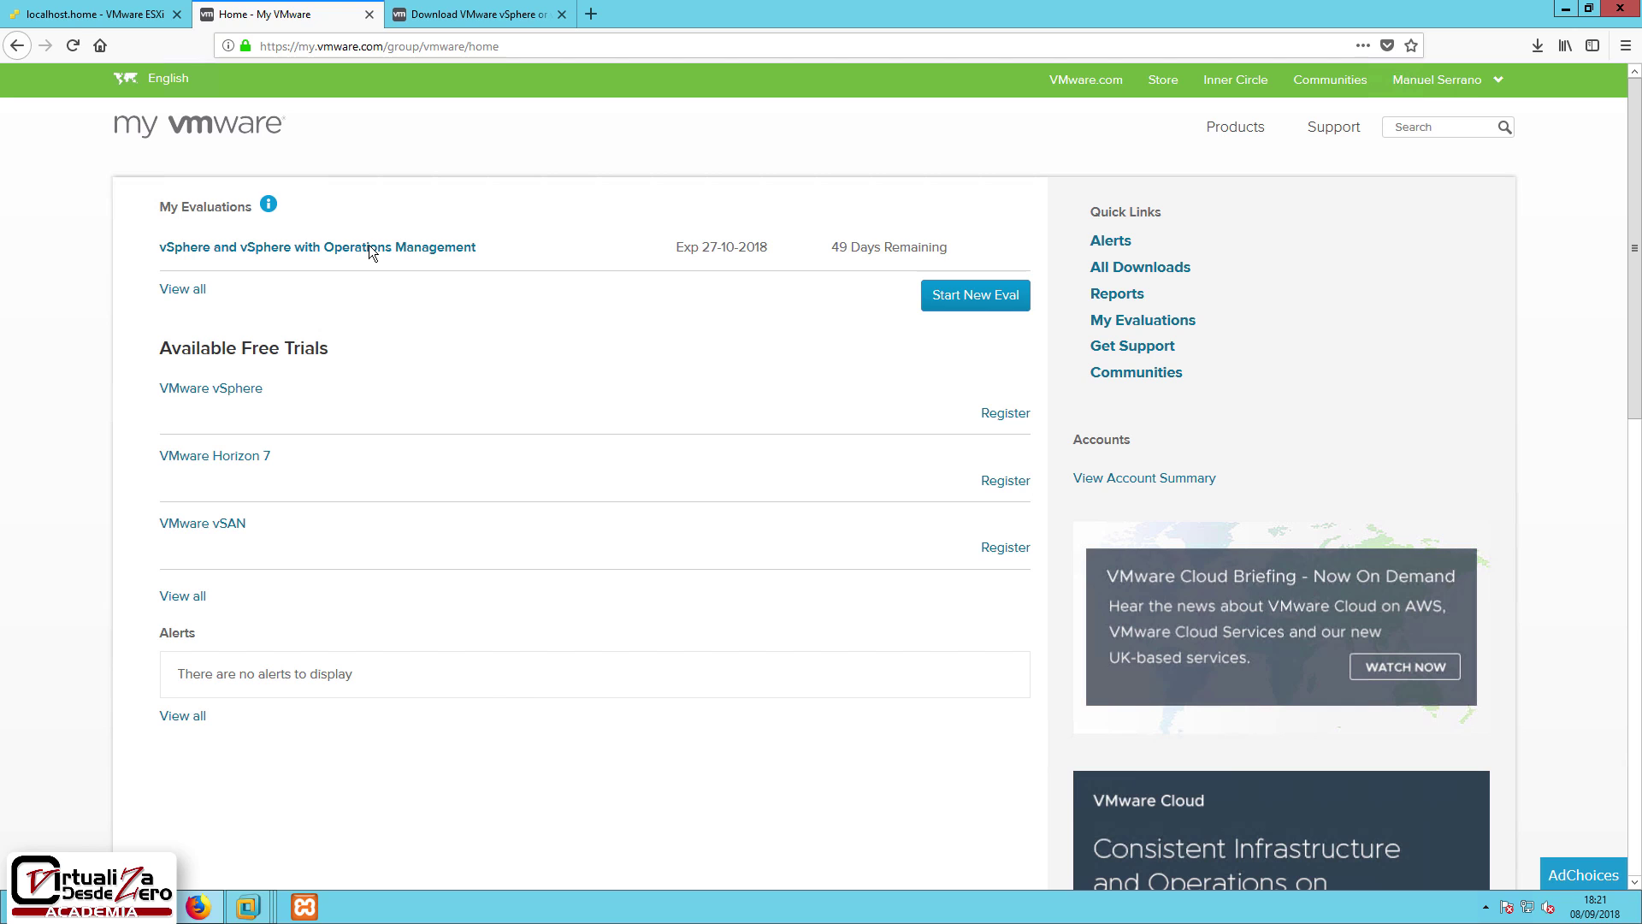
- Open the vSphere with Operations Management evaluation downloads and examine the vCenter Server for Linux package
left_click(369, 246)
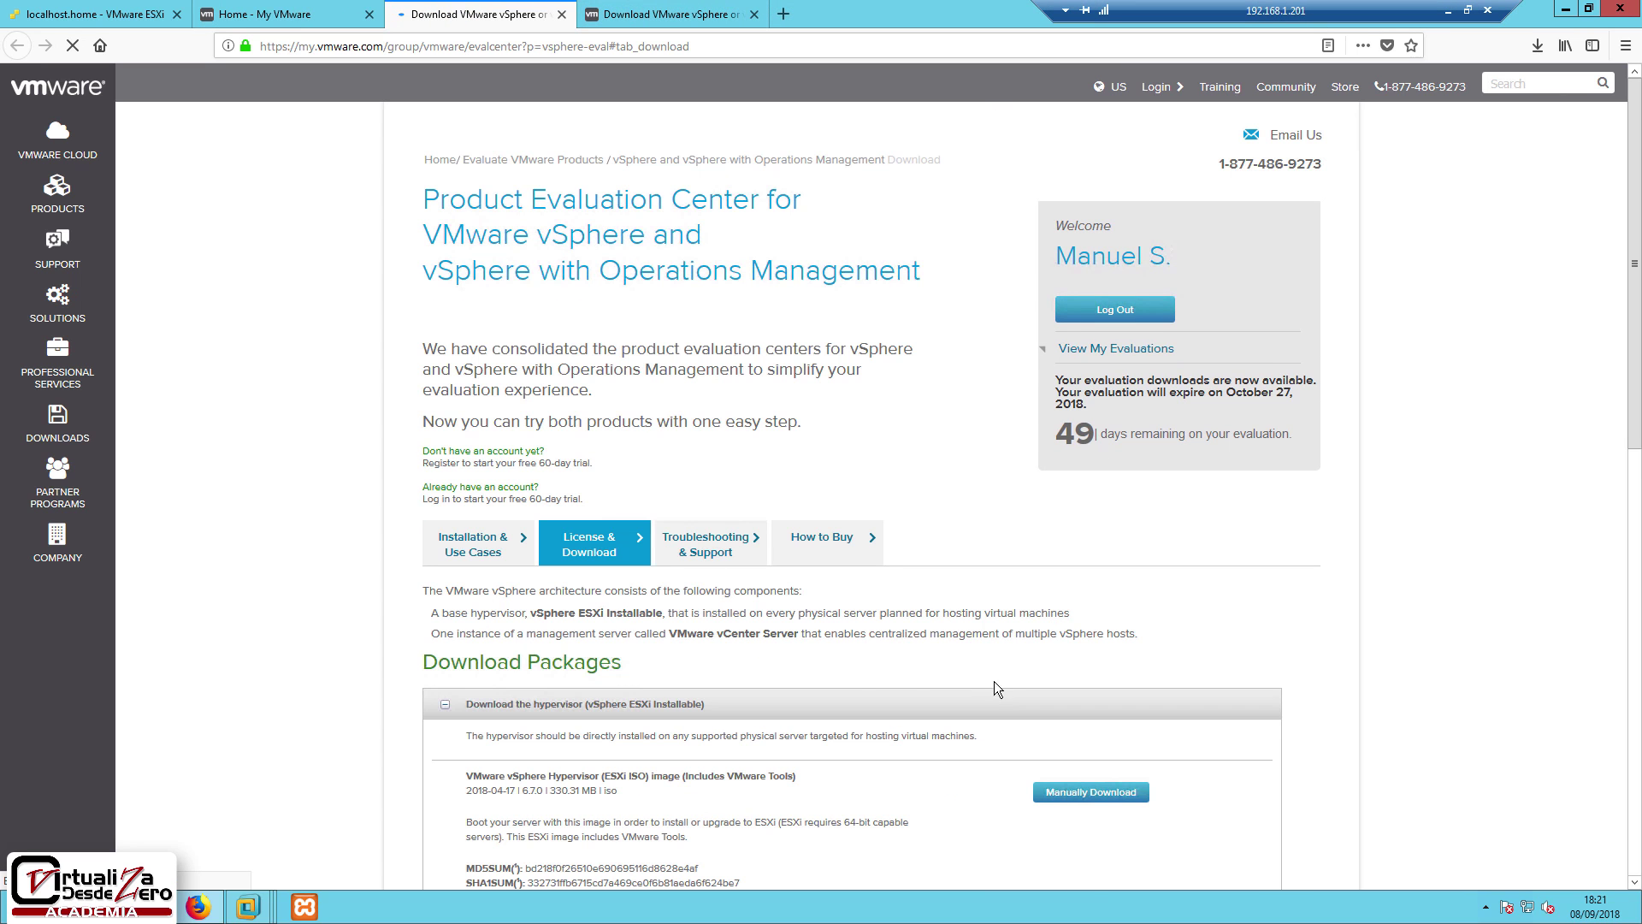
scroll(780, 670, "down", 6)
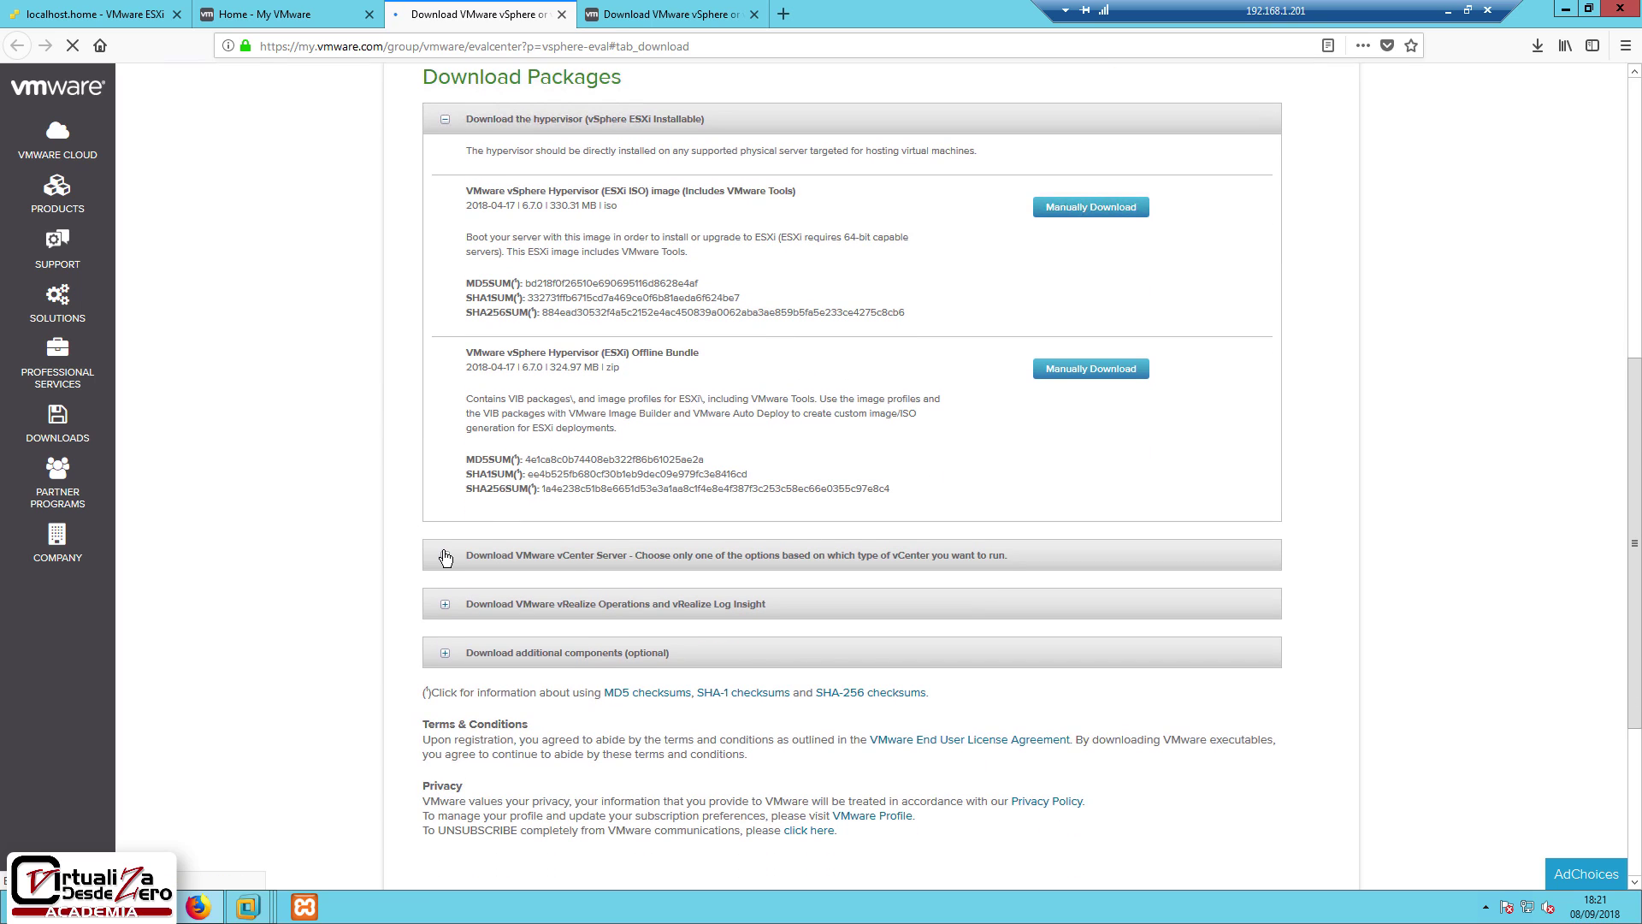
left_click(531, 560)
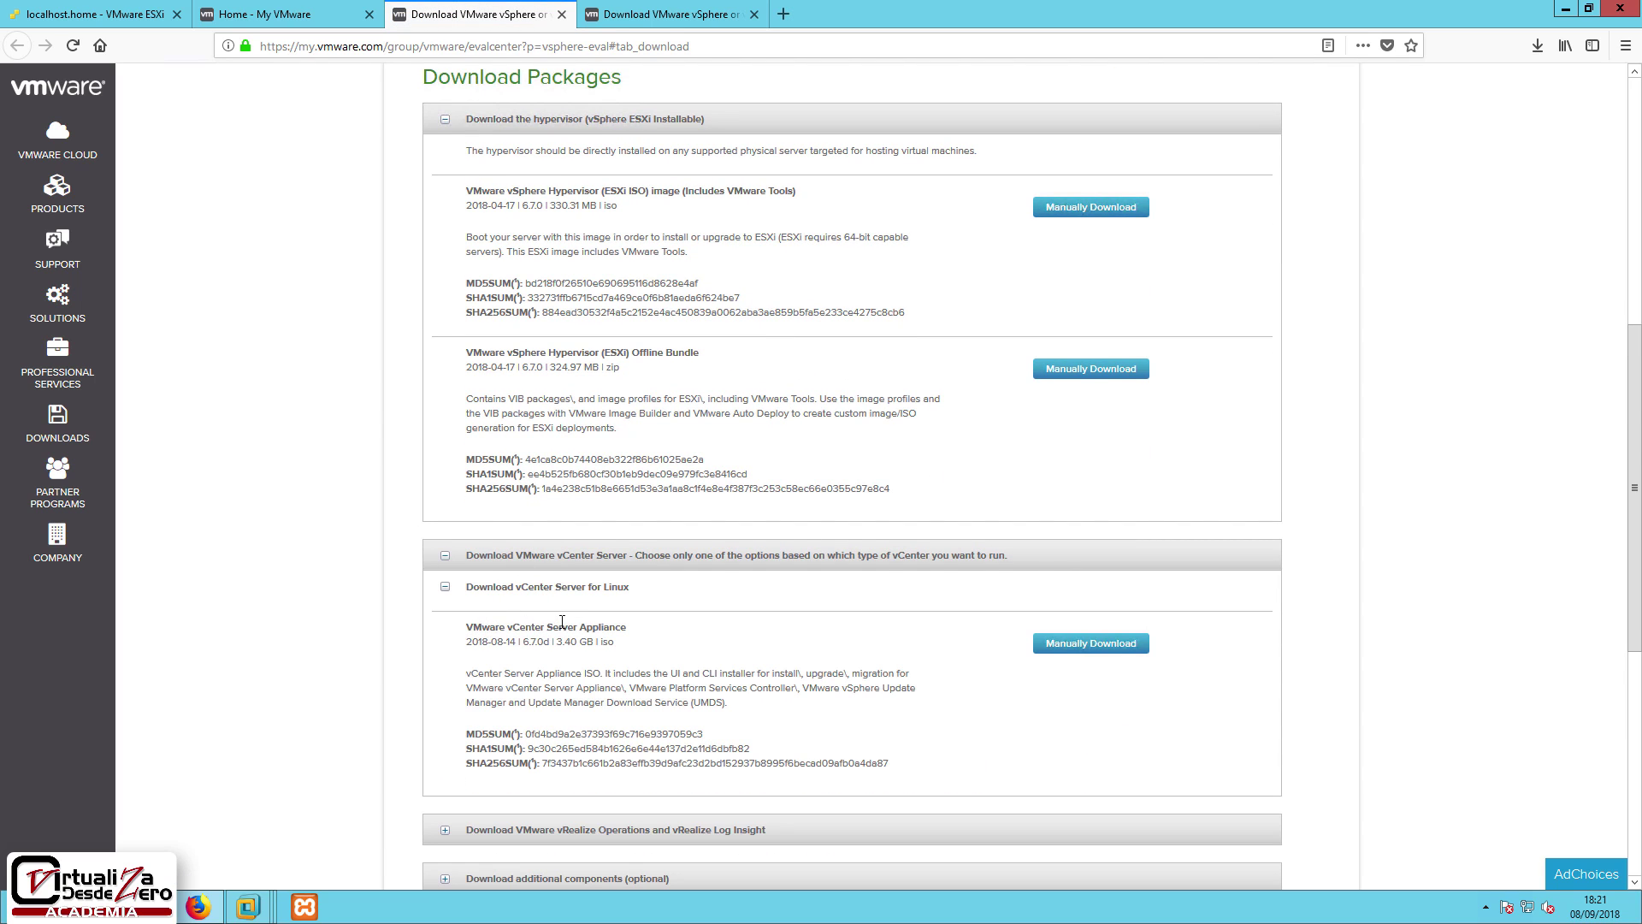
left_click_drag(629, 587, 462, 589)
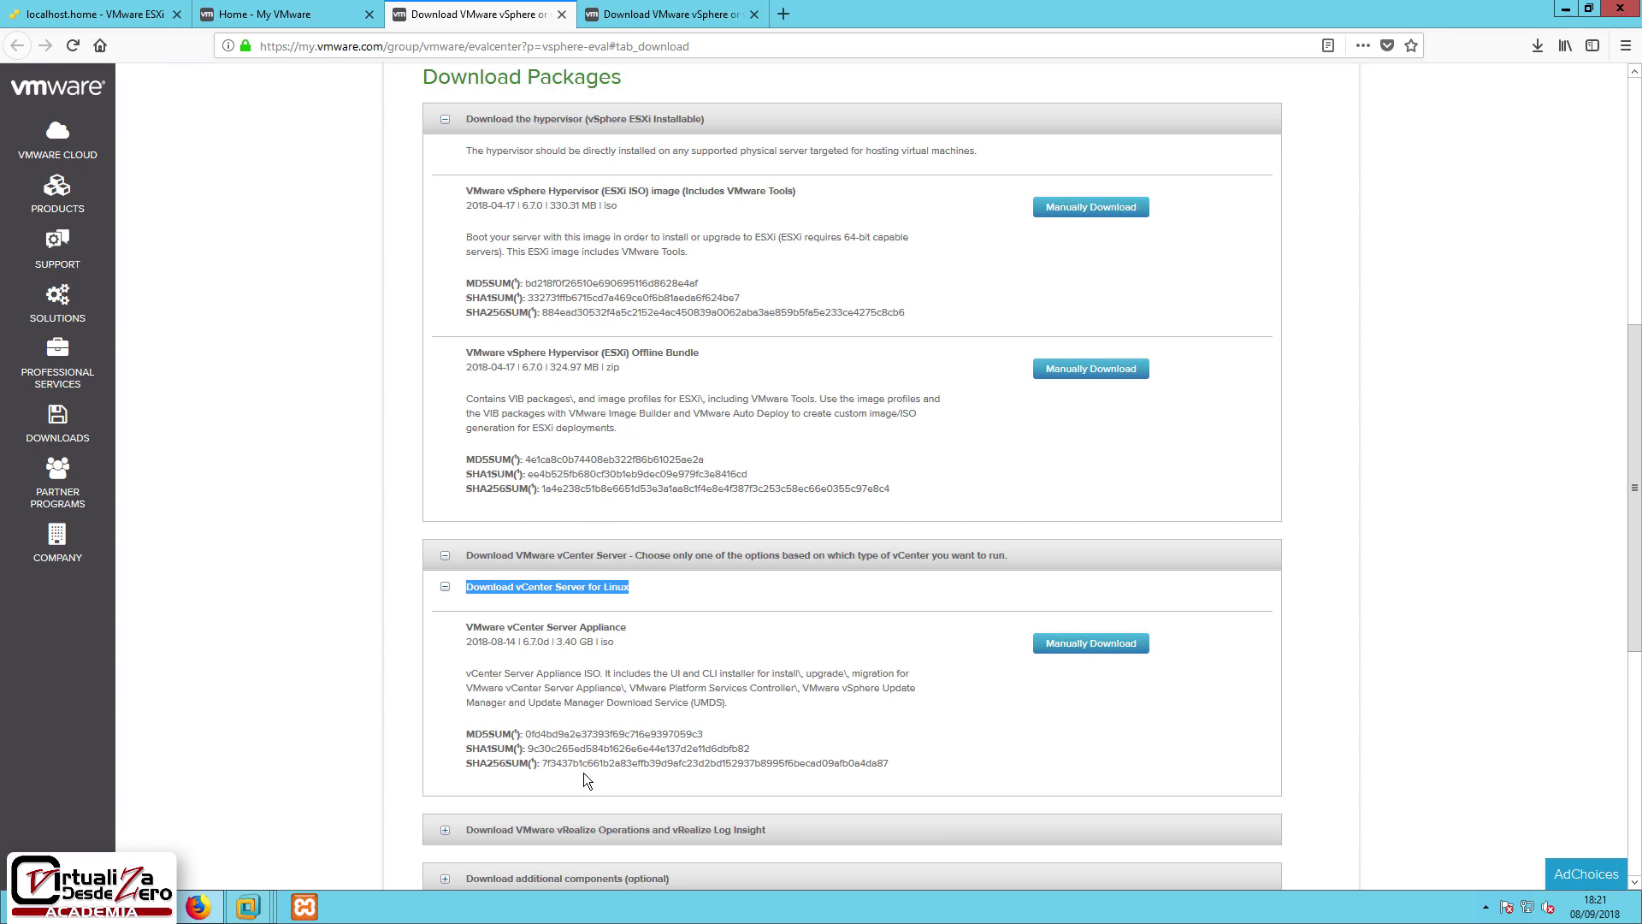
left_click(643, 590)
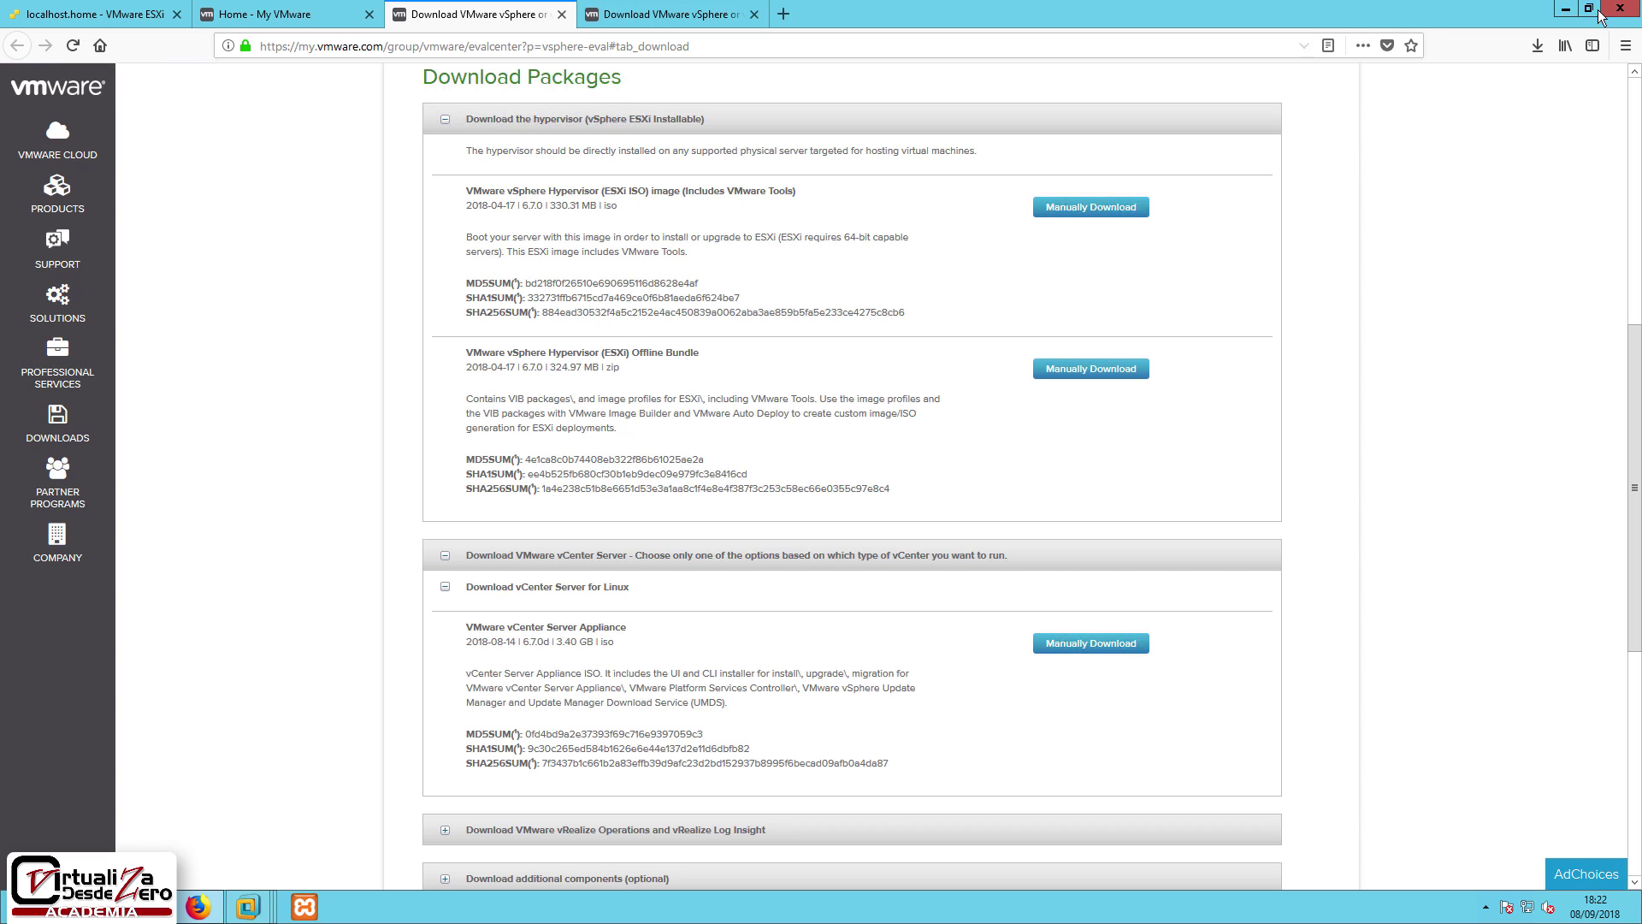
- Open the folder of the downloaded VCSA image and mount VMware-VCSA-all-6.7.0-9451876.iso
left_click(1537, 46)
left_click(1525, 89)
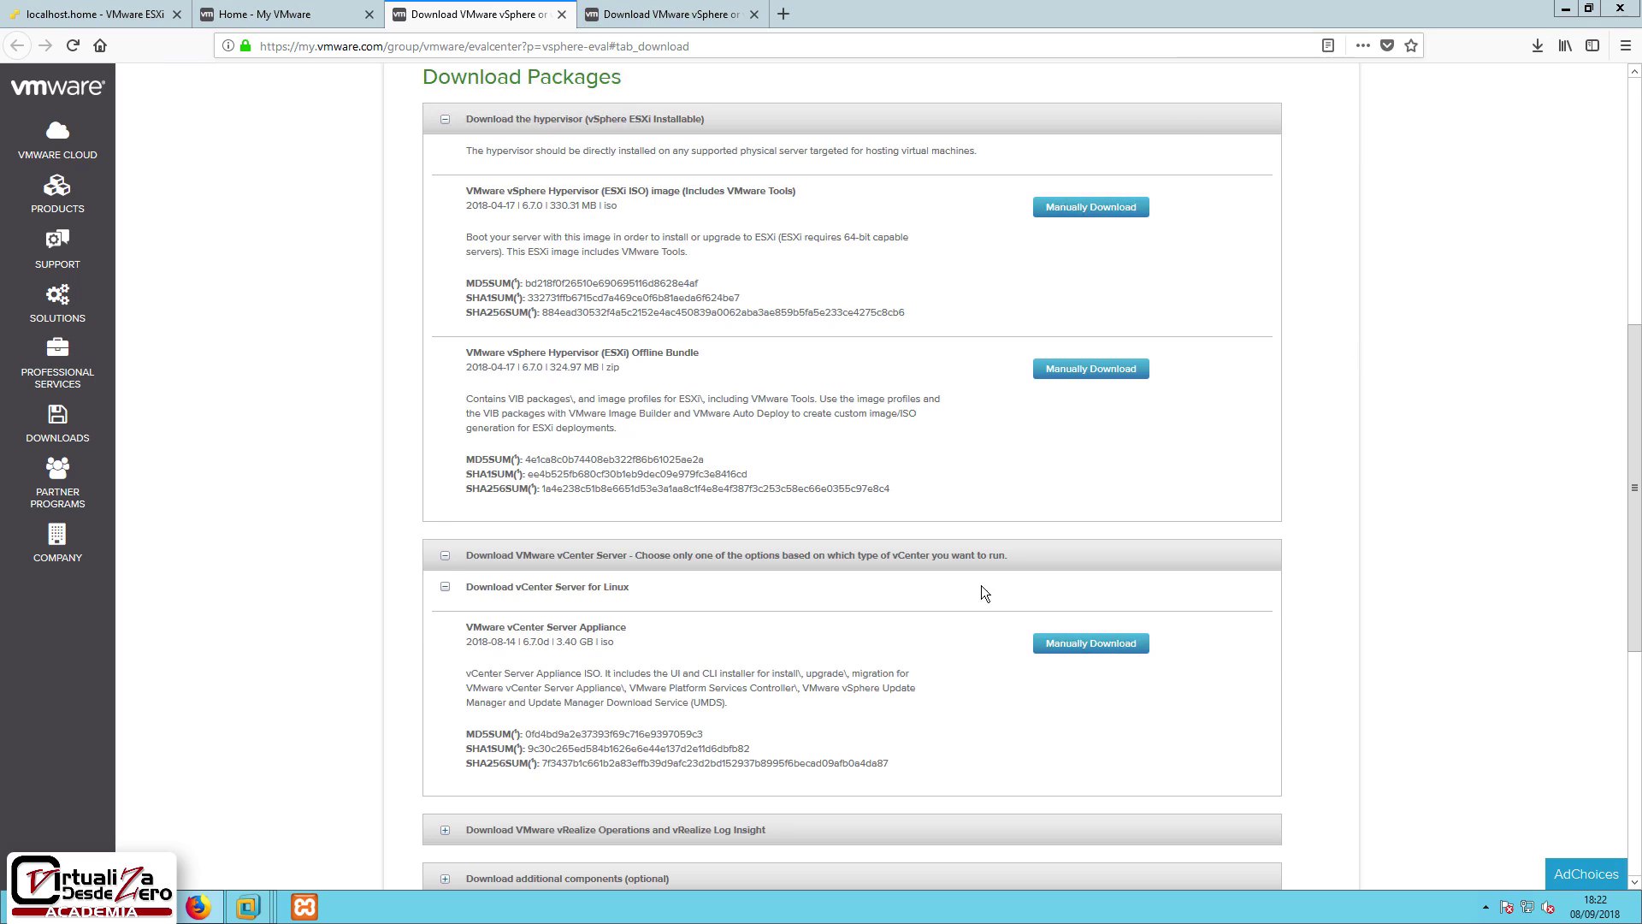
left_click_drag(811, 295, 707, 262)
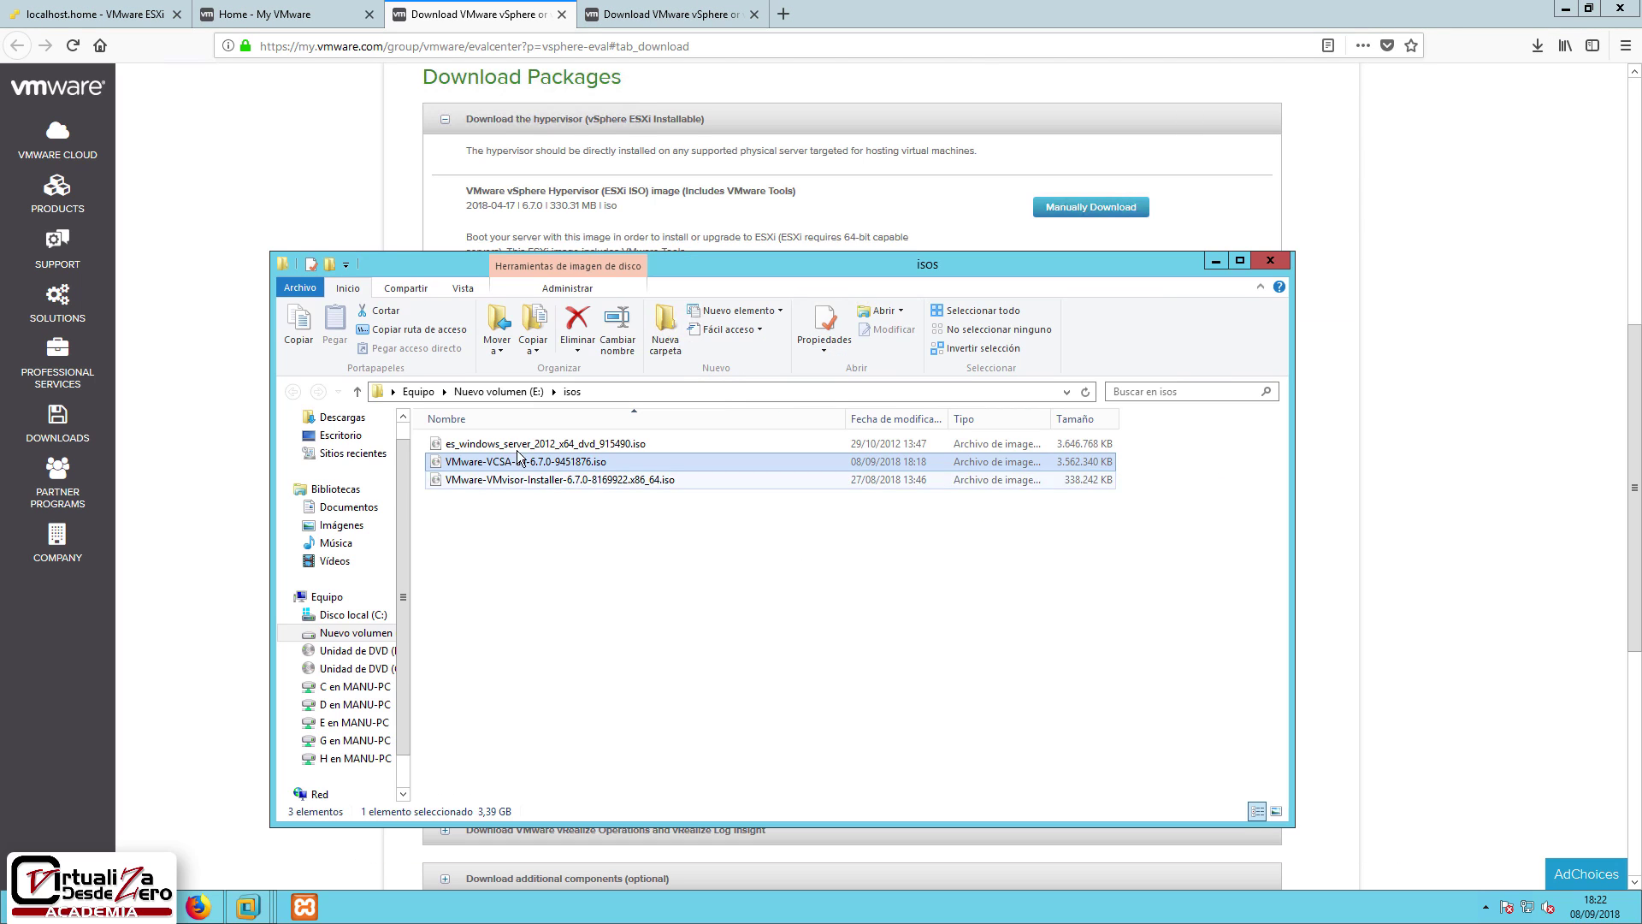
double_click(526, 461)
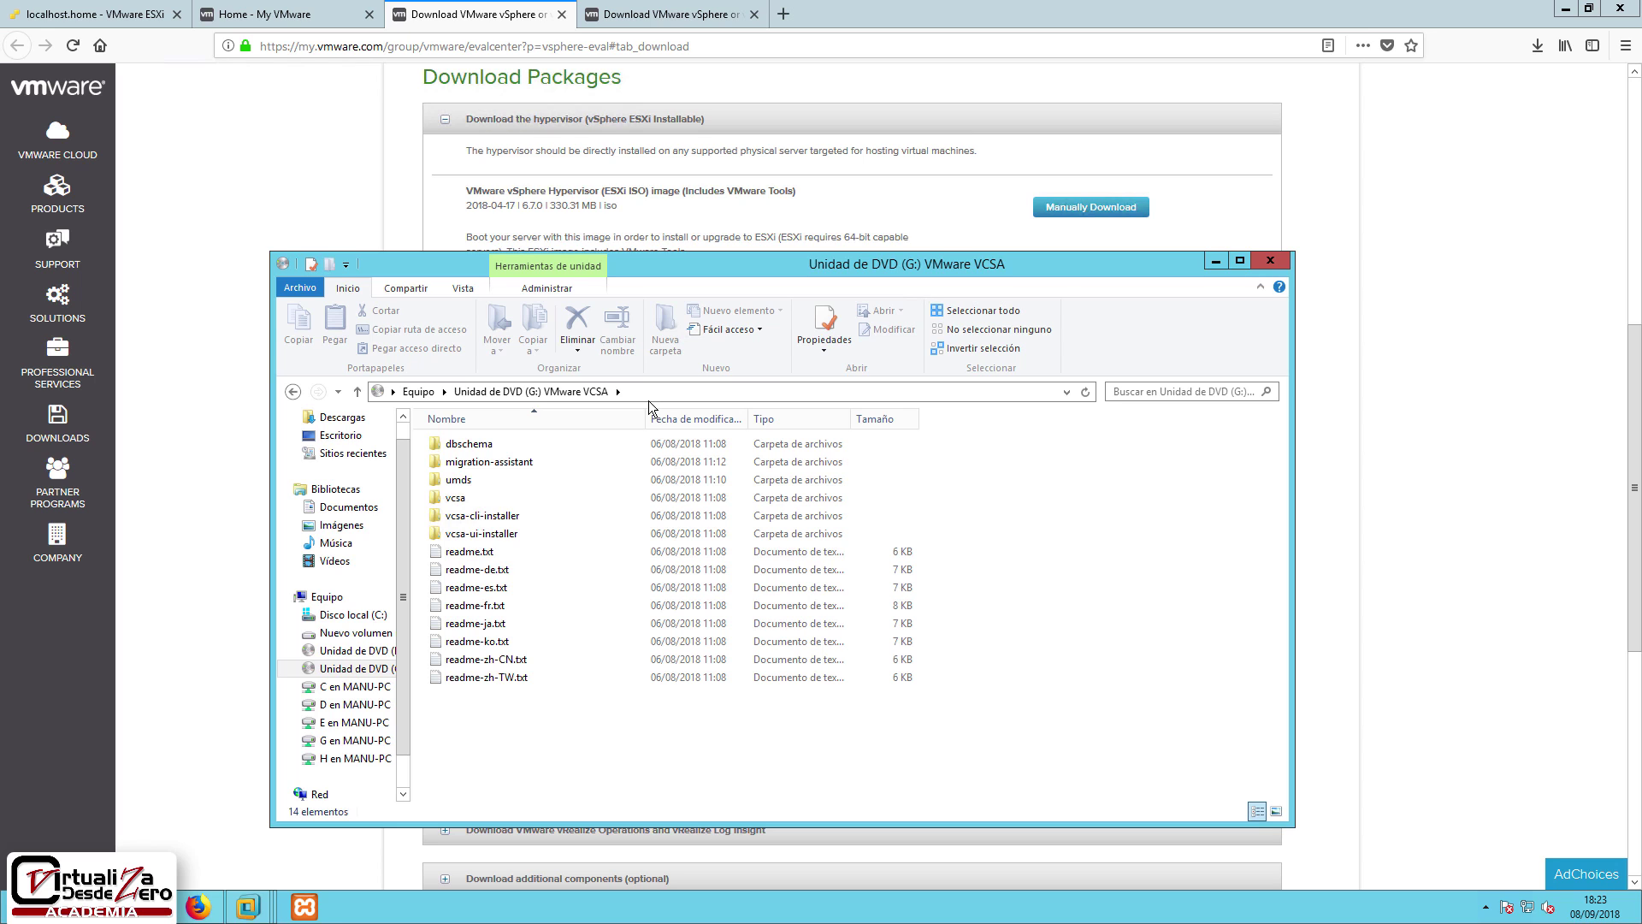
- Switch to the ESXi host page and place the mounted VMware VCSA disc window over it
left_click(163, 101)
left_click(96, 14)
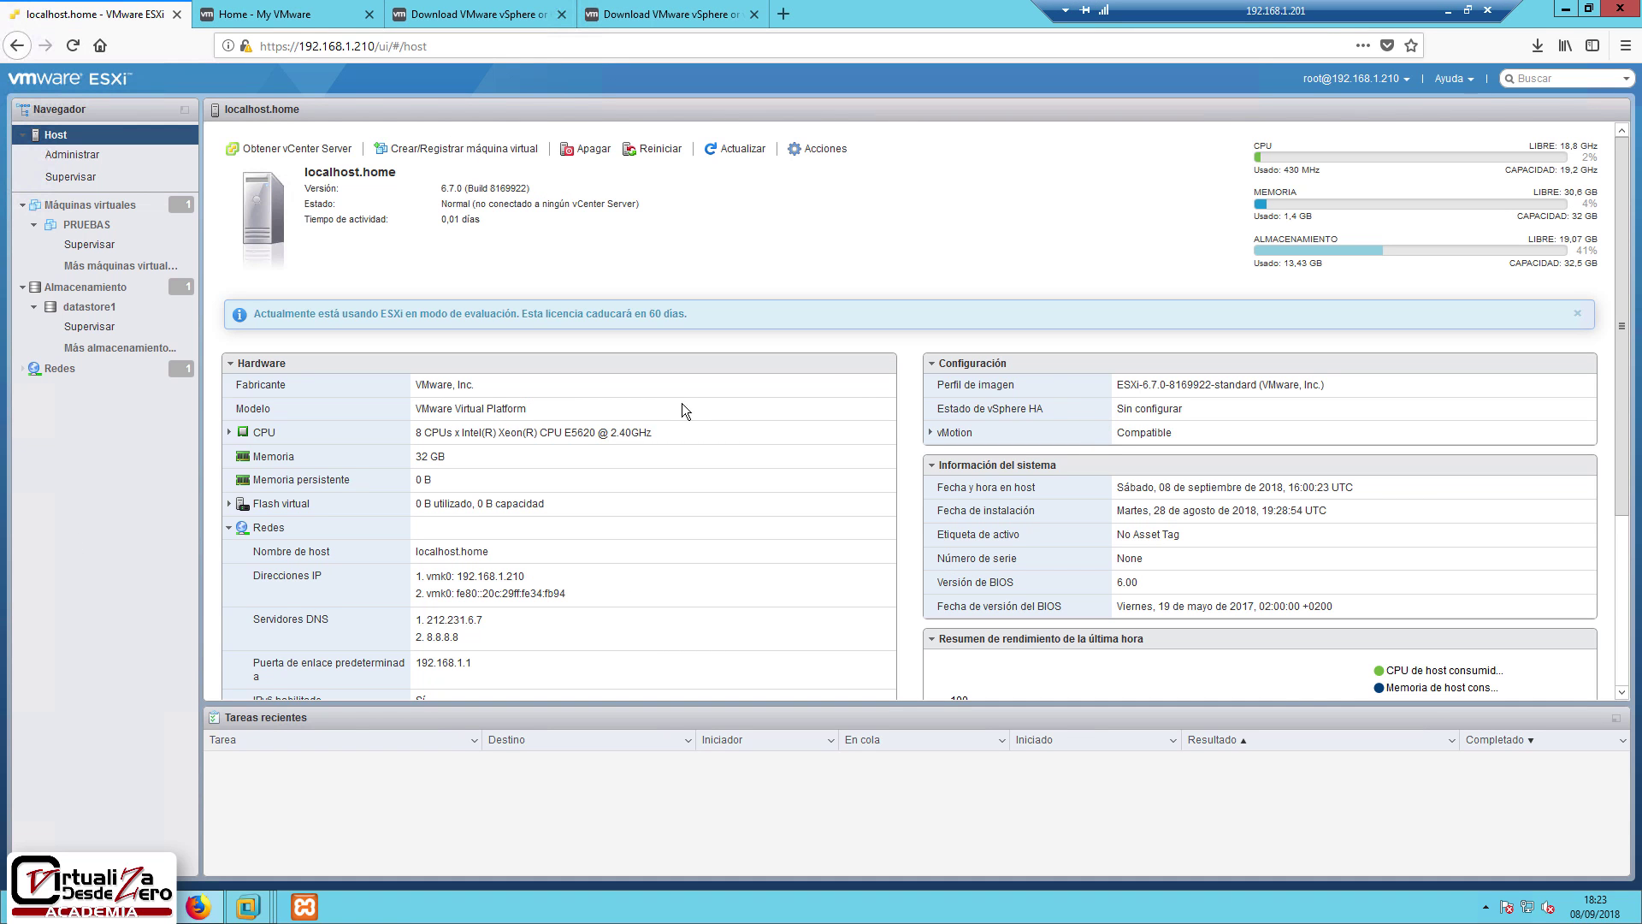
left_click(87, 226)
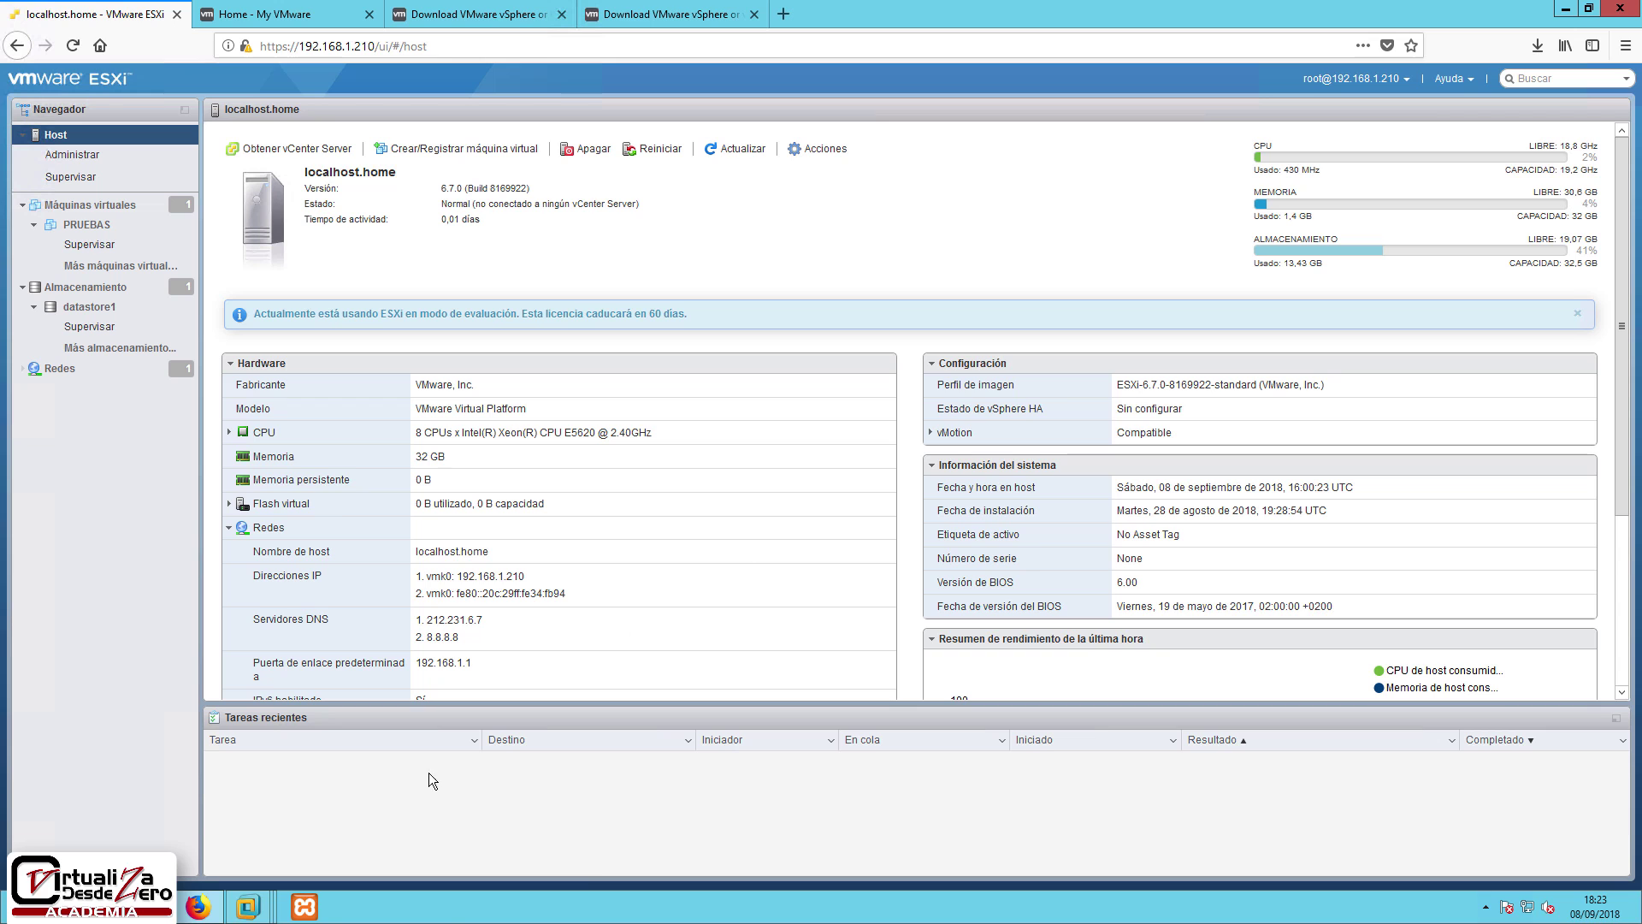
mouse_move(248, 905)
left_click(636, 871)
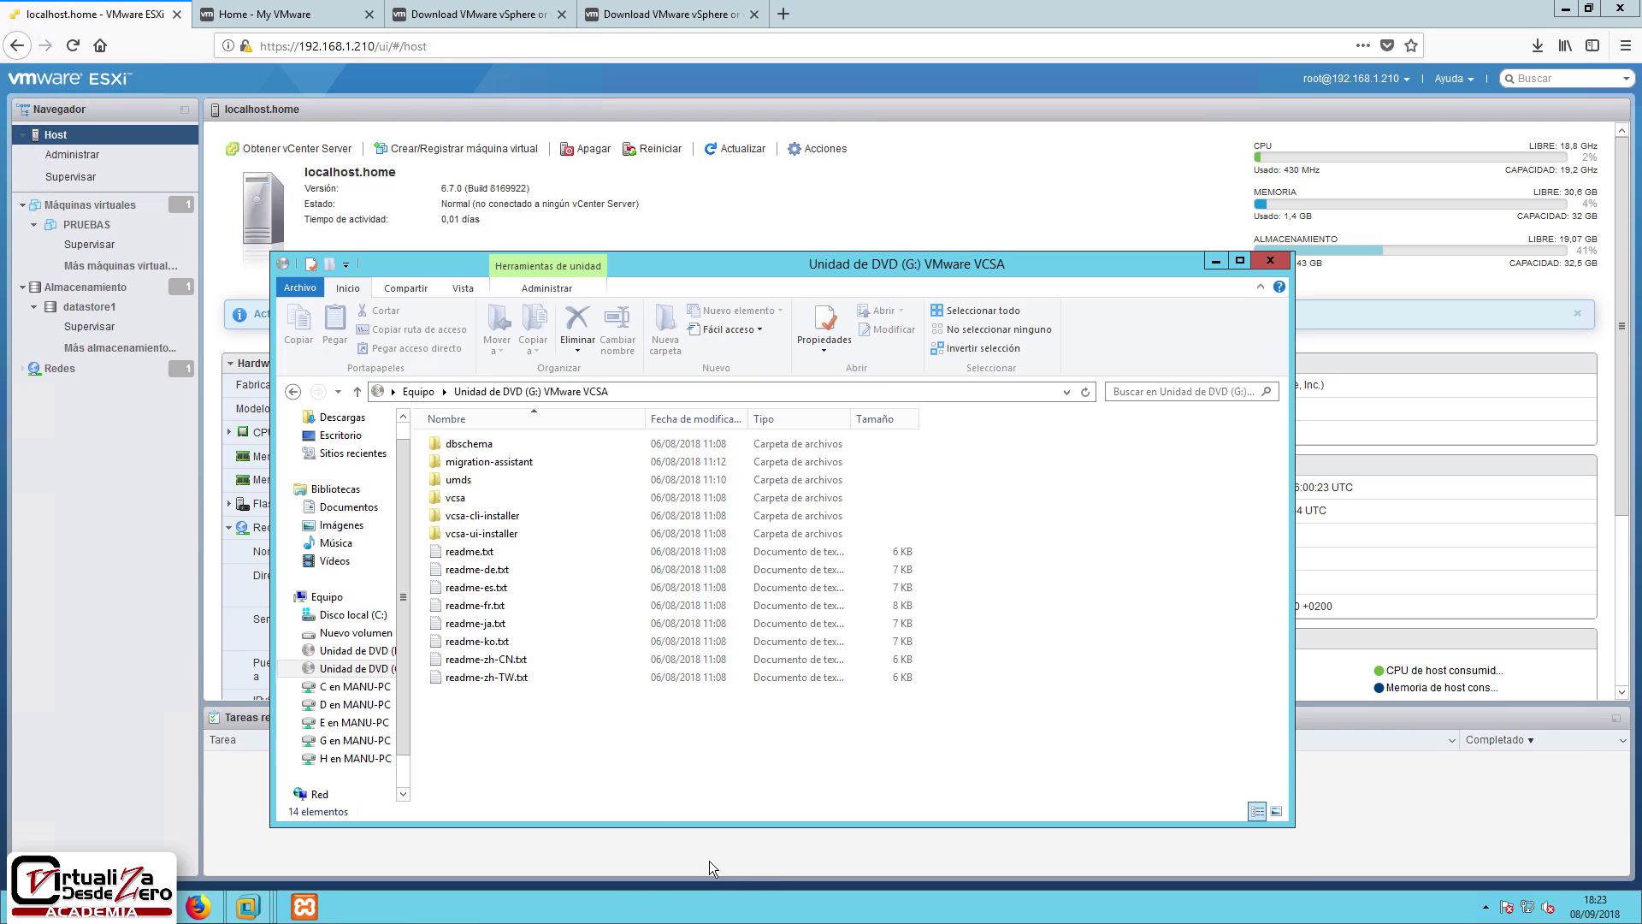
left_click_drag(737, 269, 872, 237)
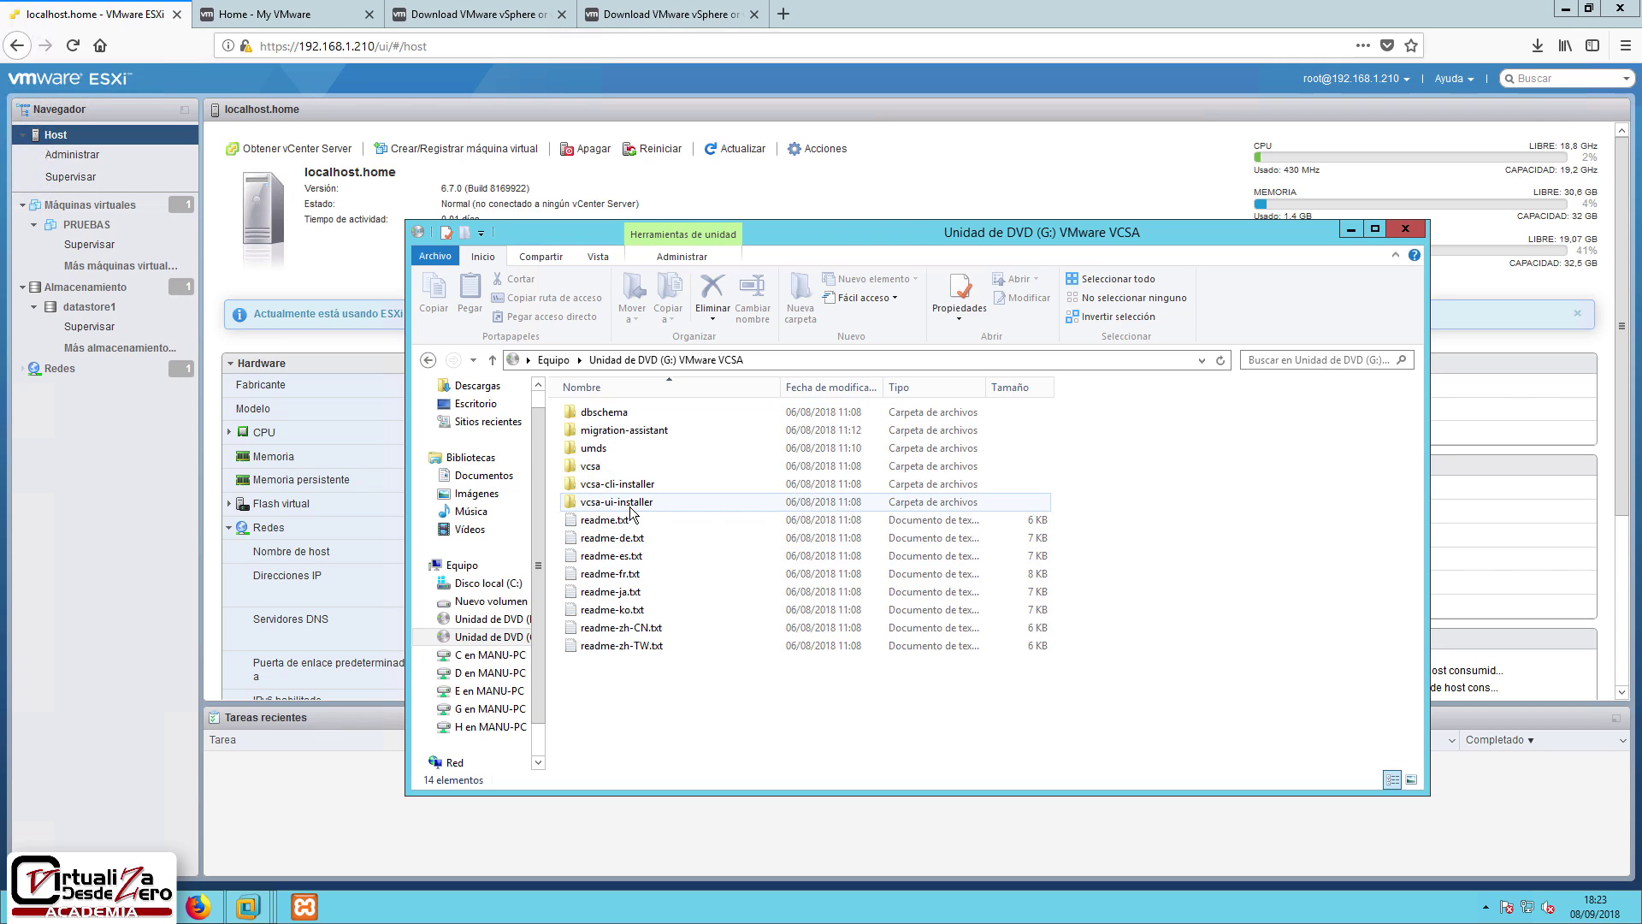
- Look at the platform folders inside vcsa-ui-installer and return to the root of the disc
double_click(630, 505)
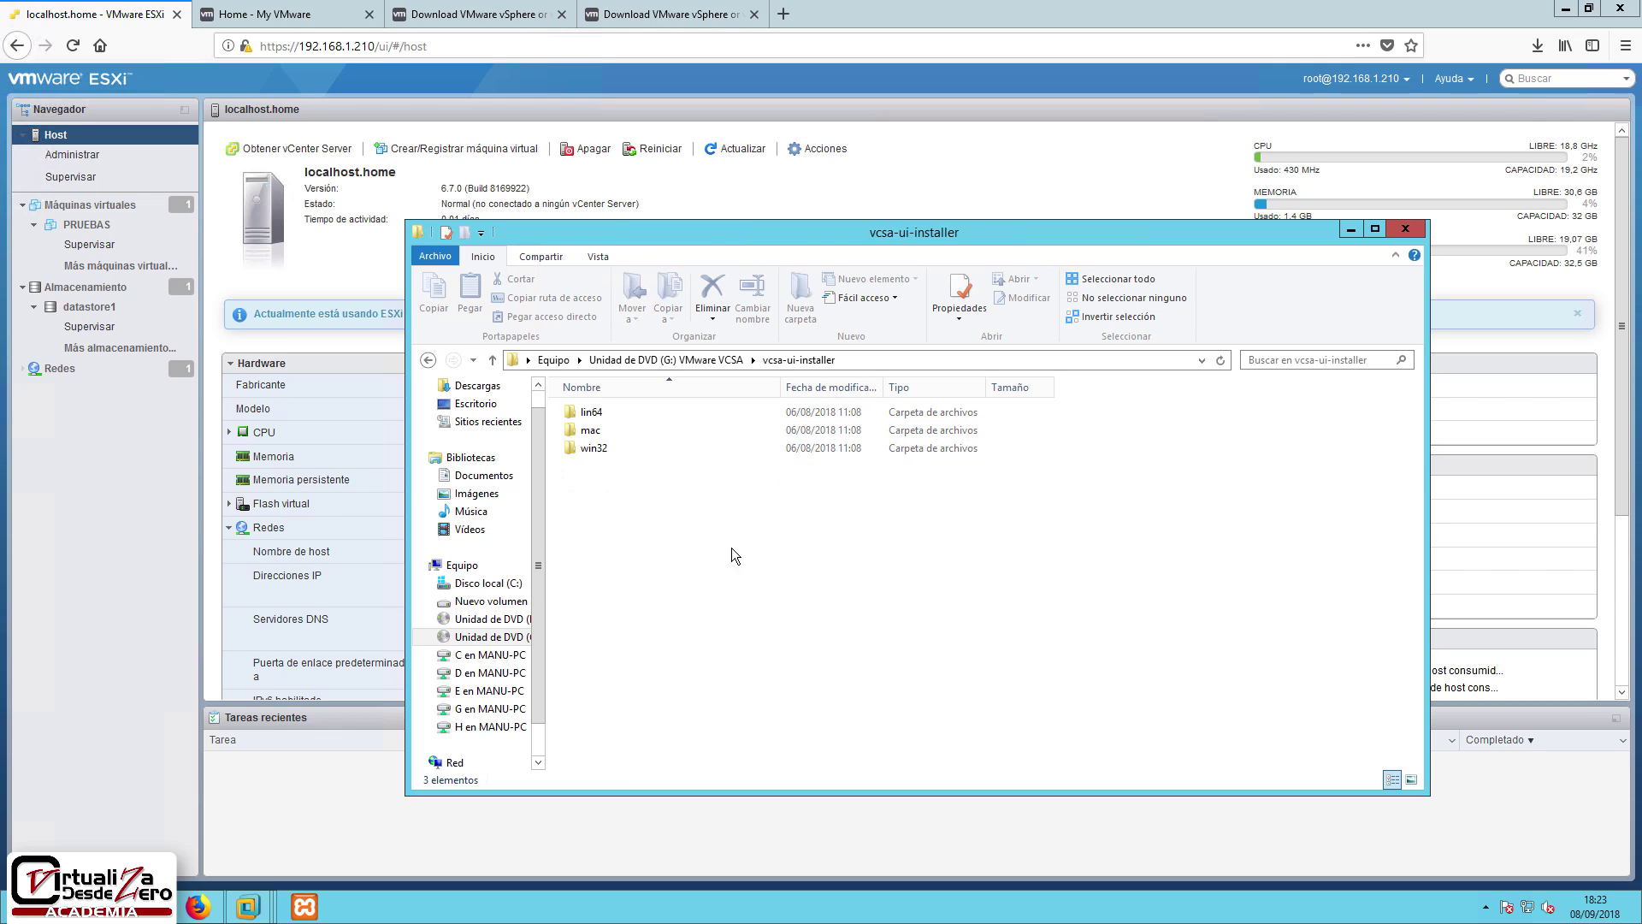
left_click(427, 360)
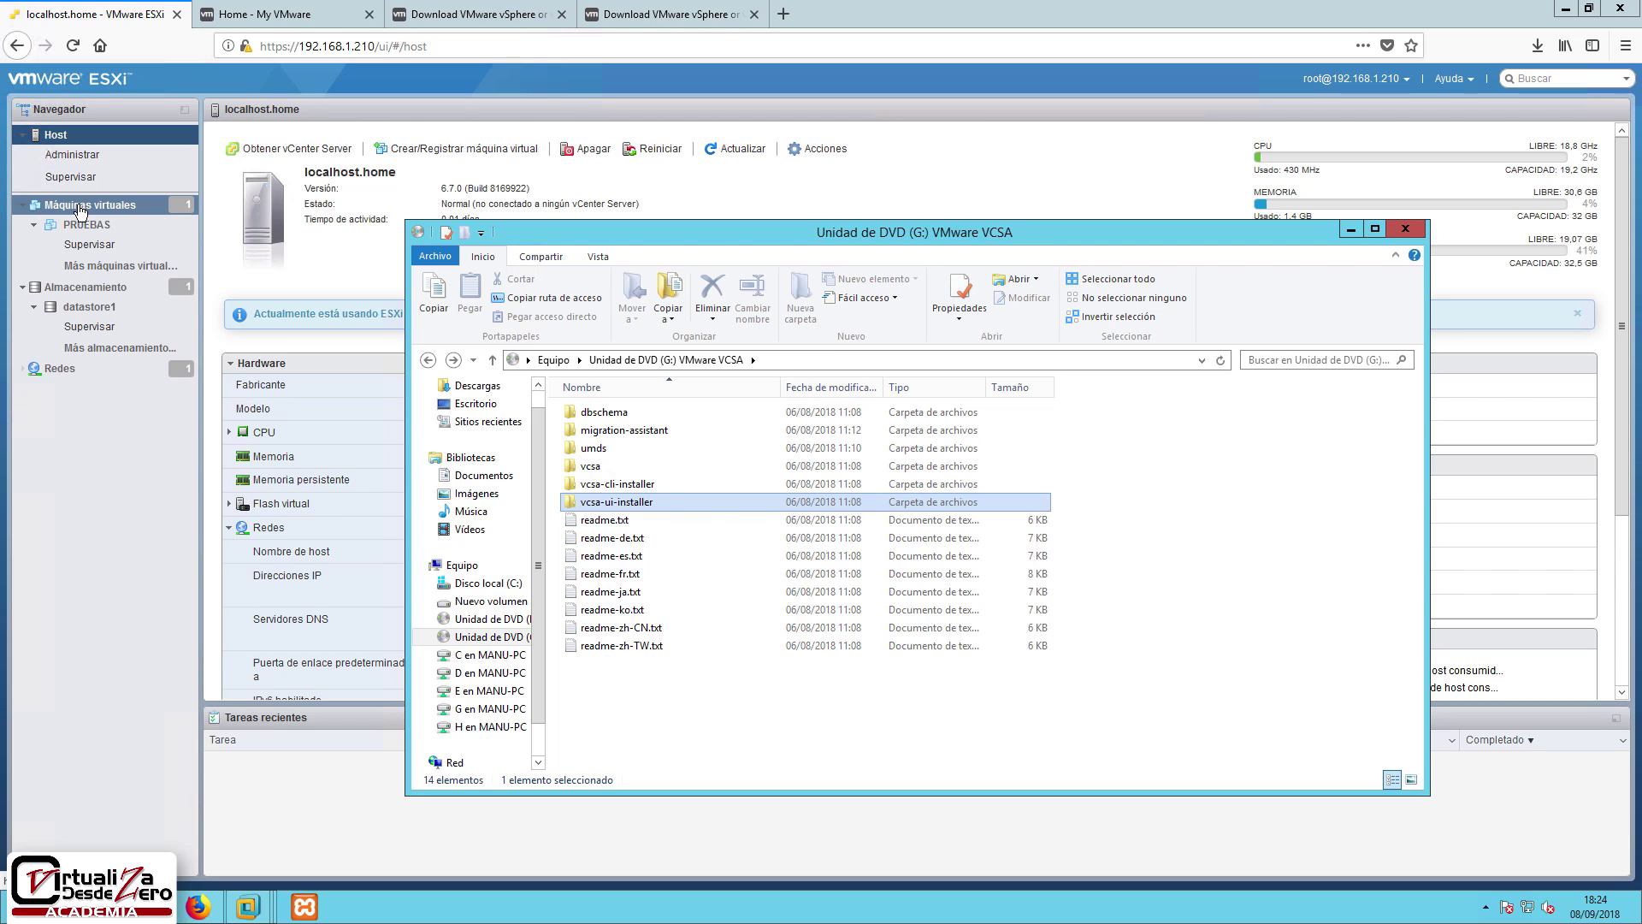
left_click(711, 710)
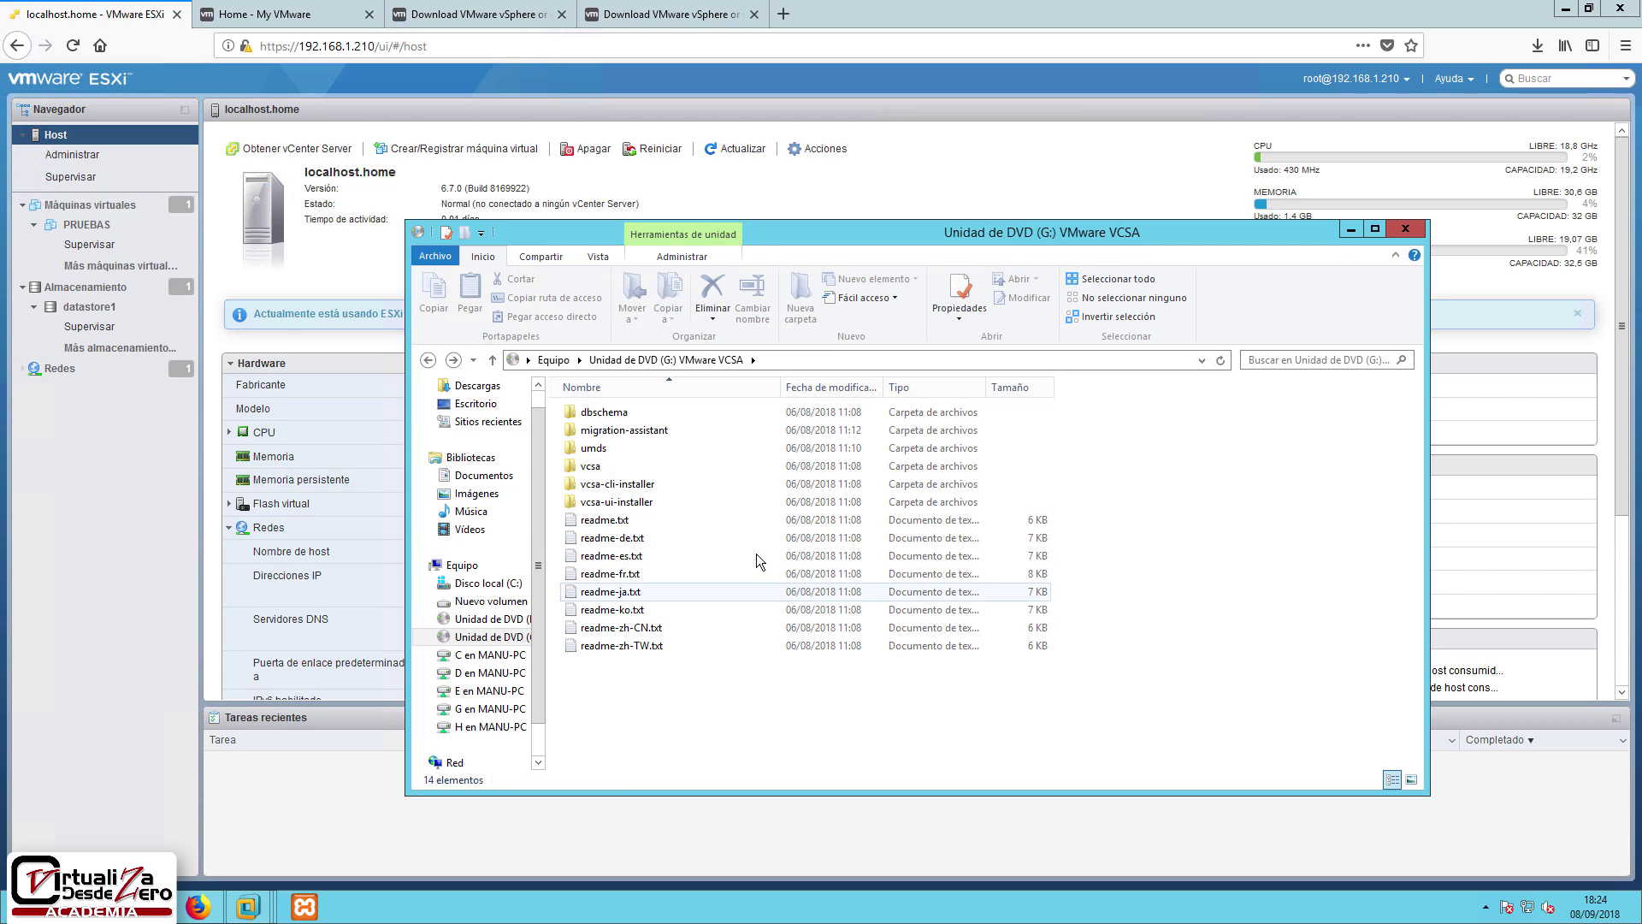
- Open the win32 folder inside vcsa-ui-installer and select installer.exe
left_click(613, 505)
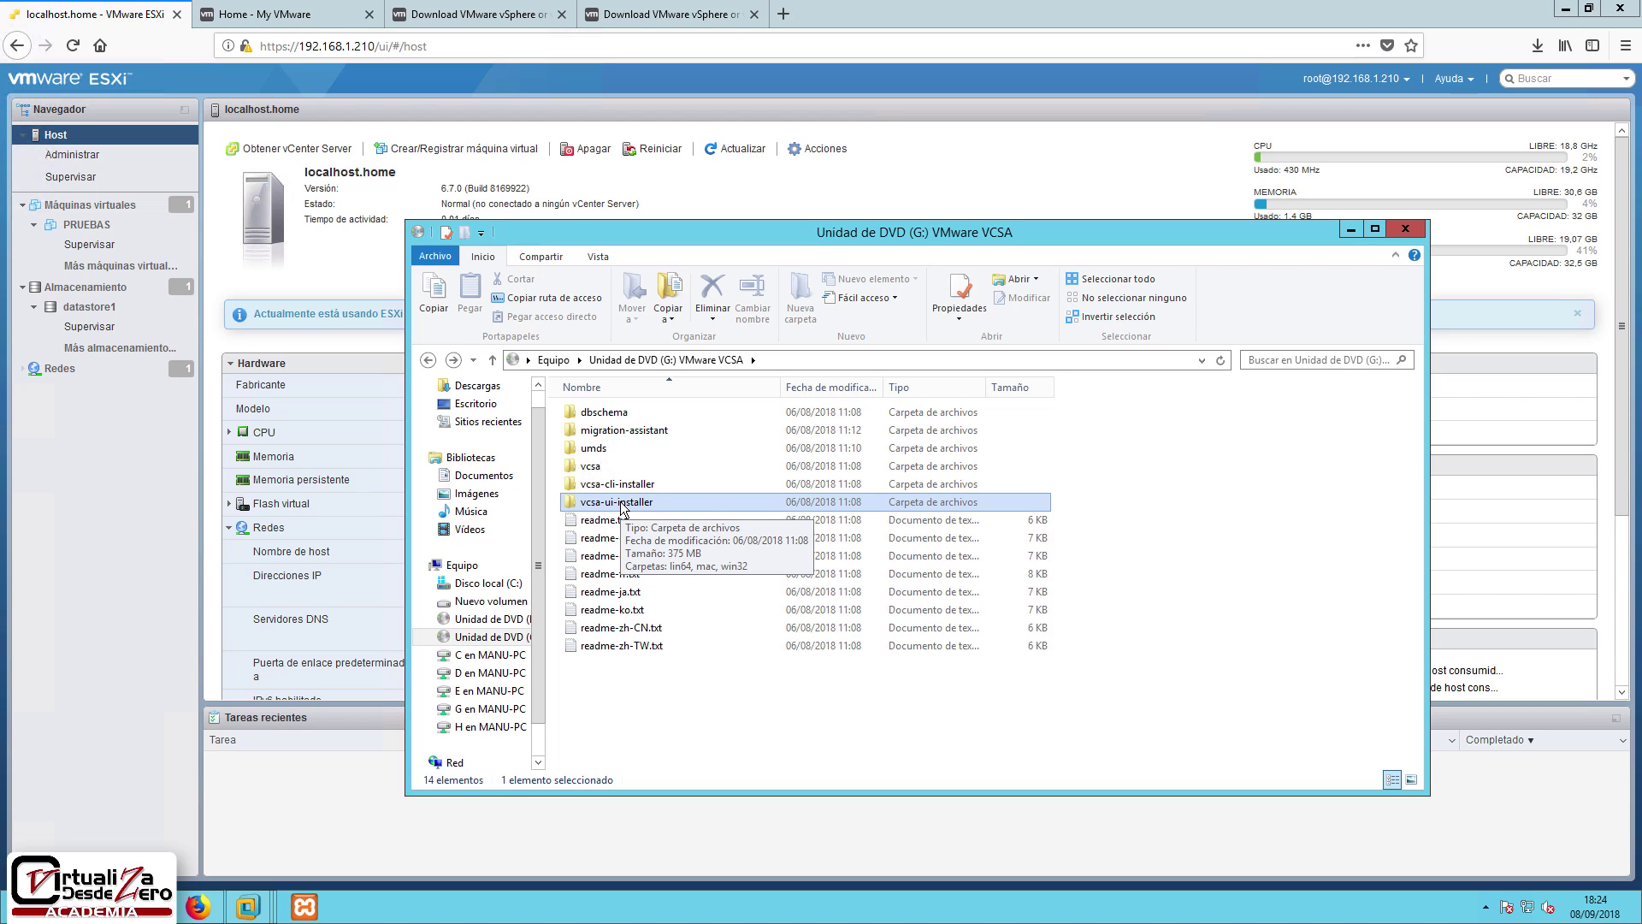
double_click(621, 506)
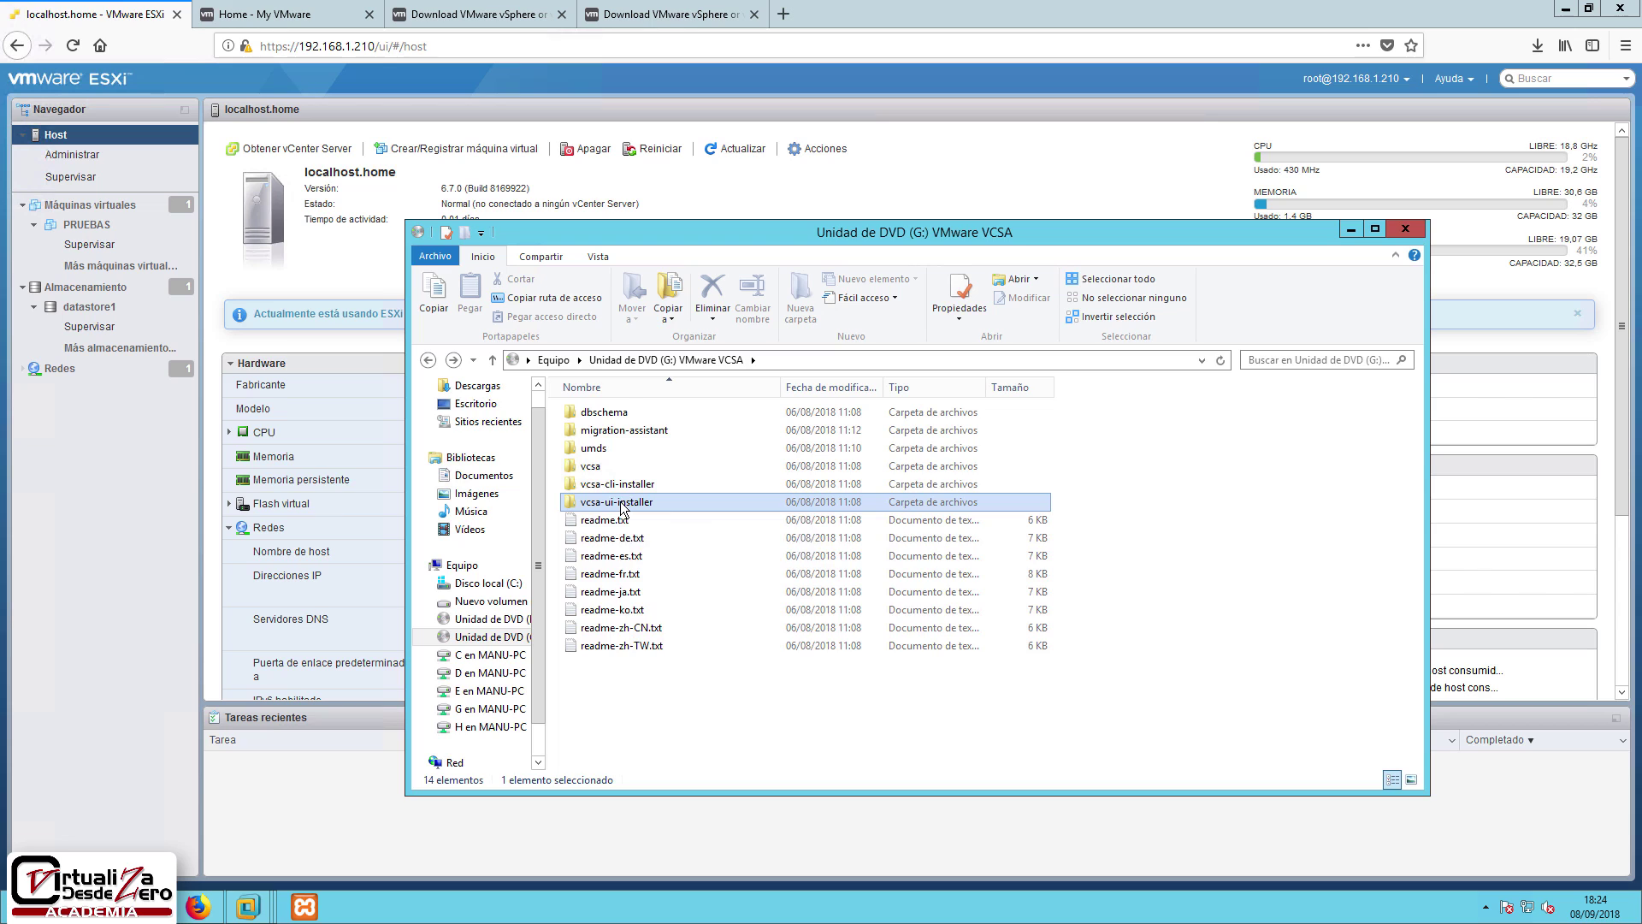
double_click(593, 448)
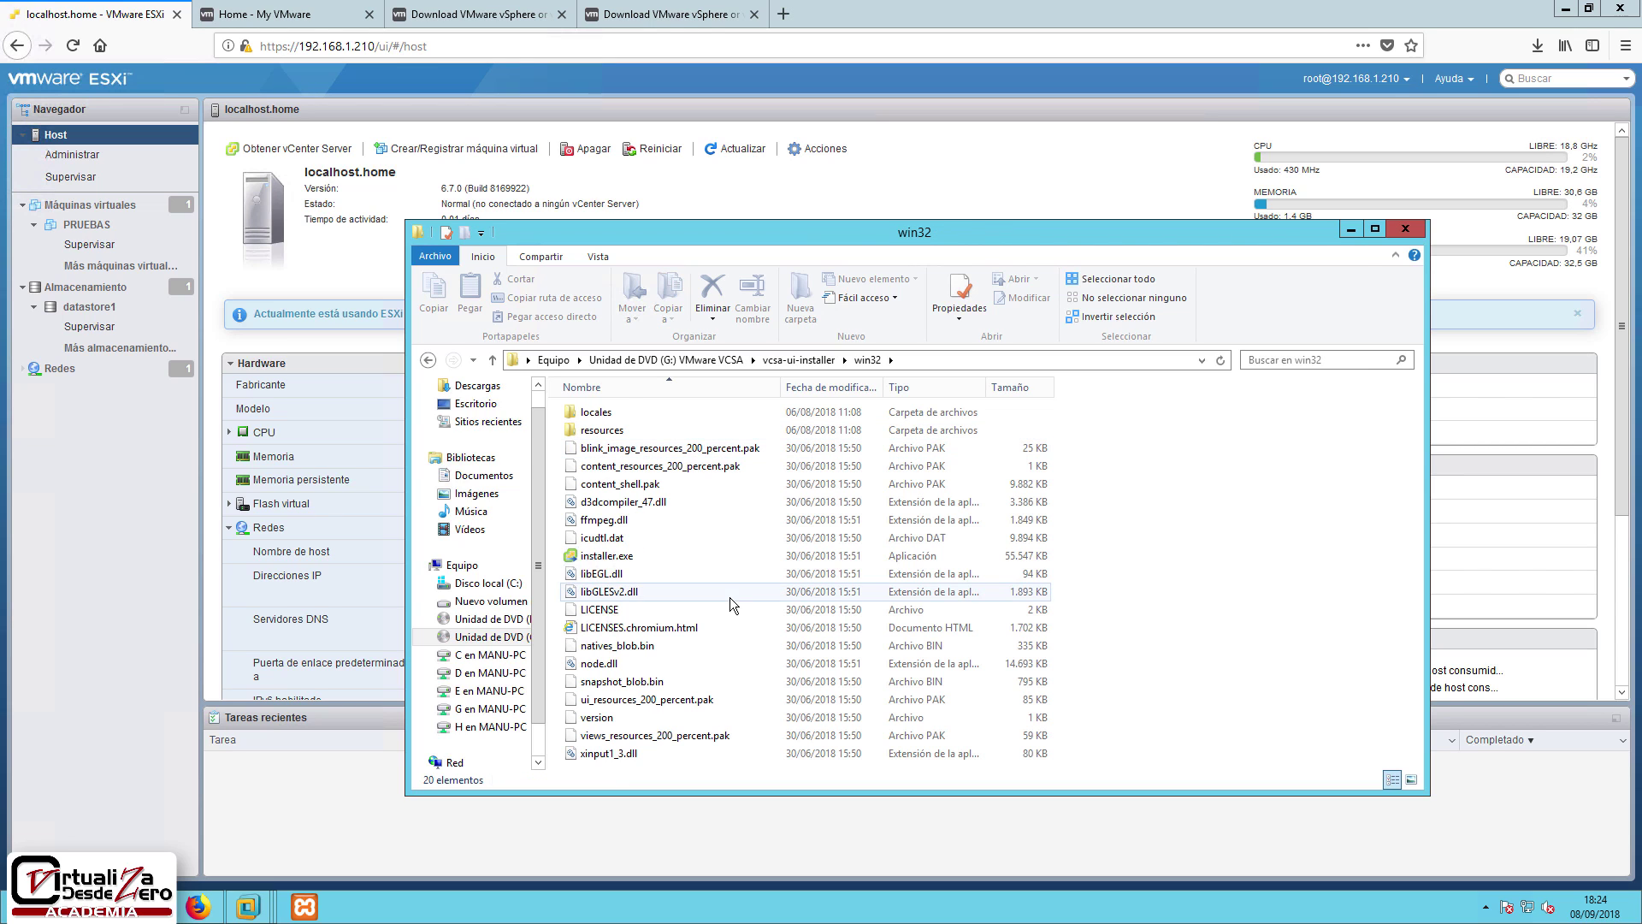
double_click(615, 555)
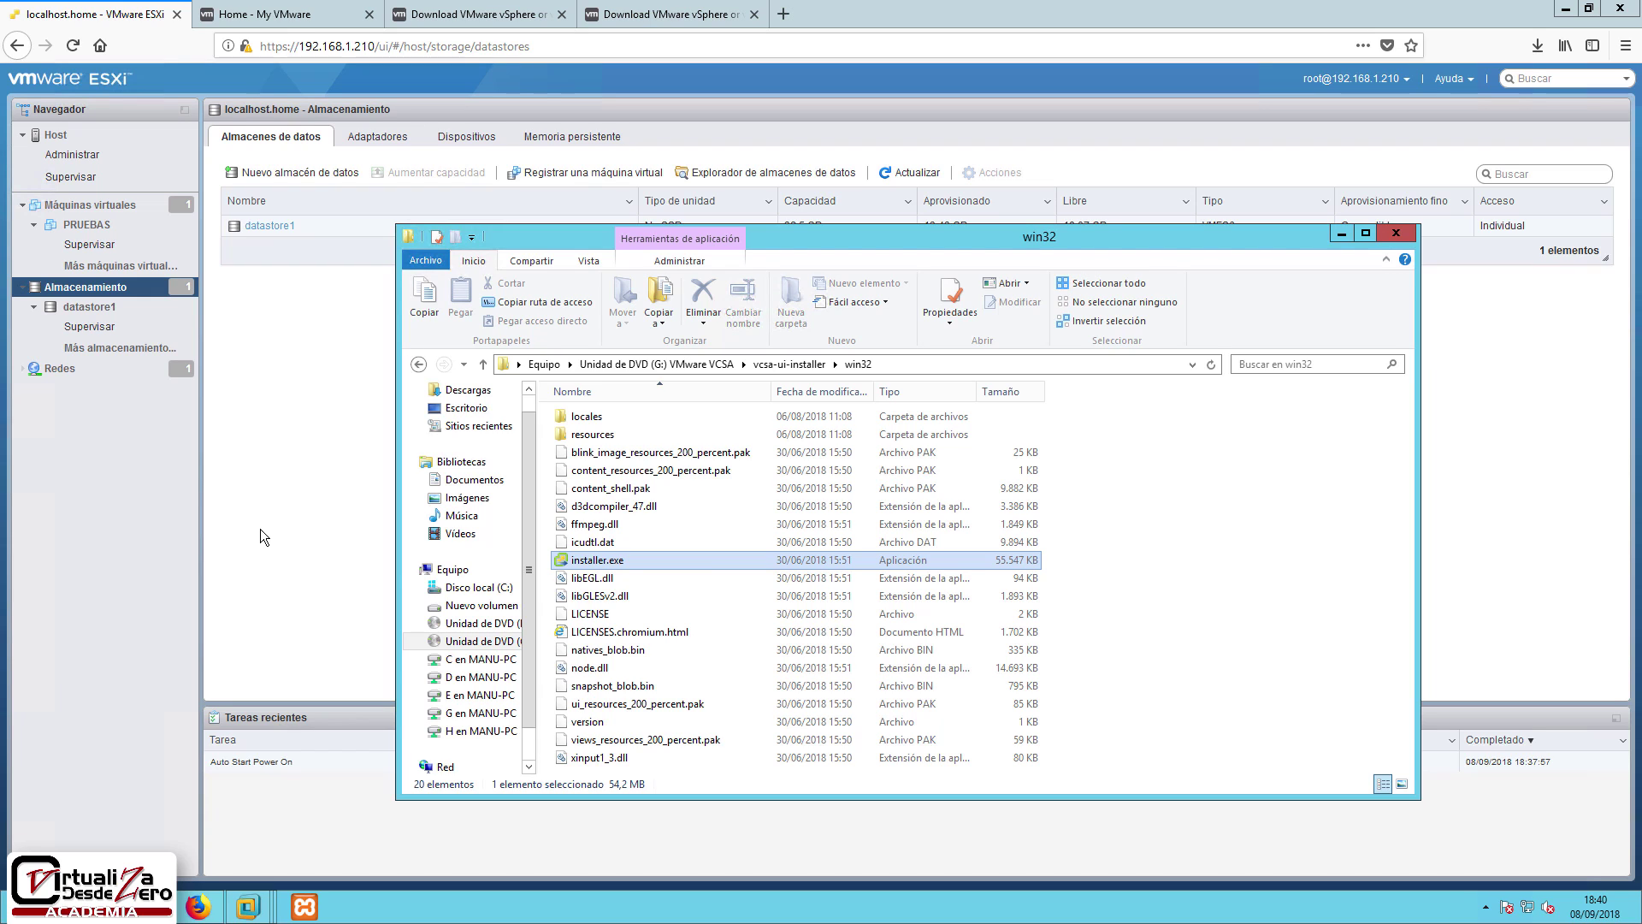
- Switch to VMware Workstation and examine the second hard disk in the ESXI 6.7 - 1 virtual machine settings
left_click(43, 131)
left_click_drag(812, 239, 789, 243)
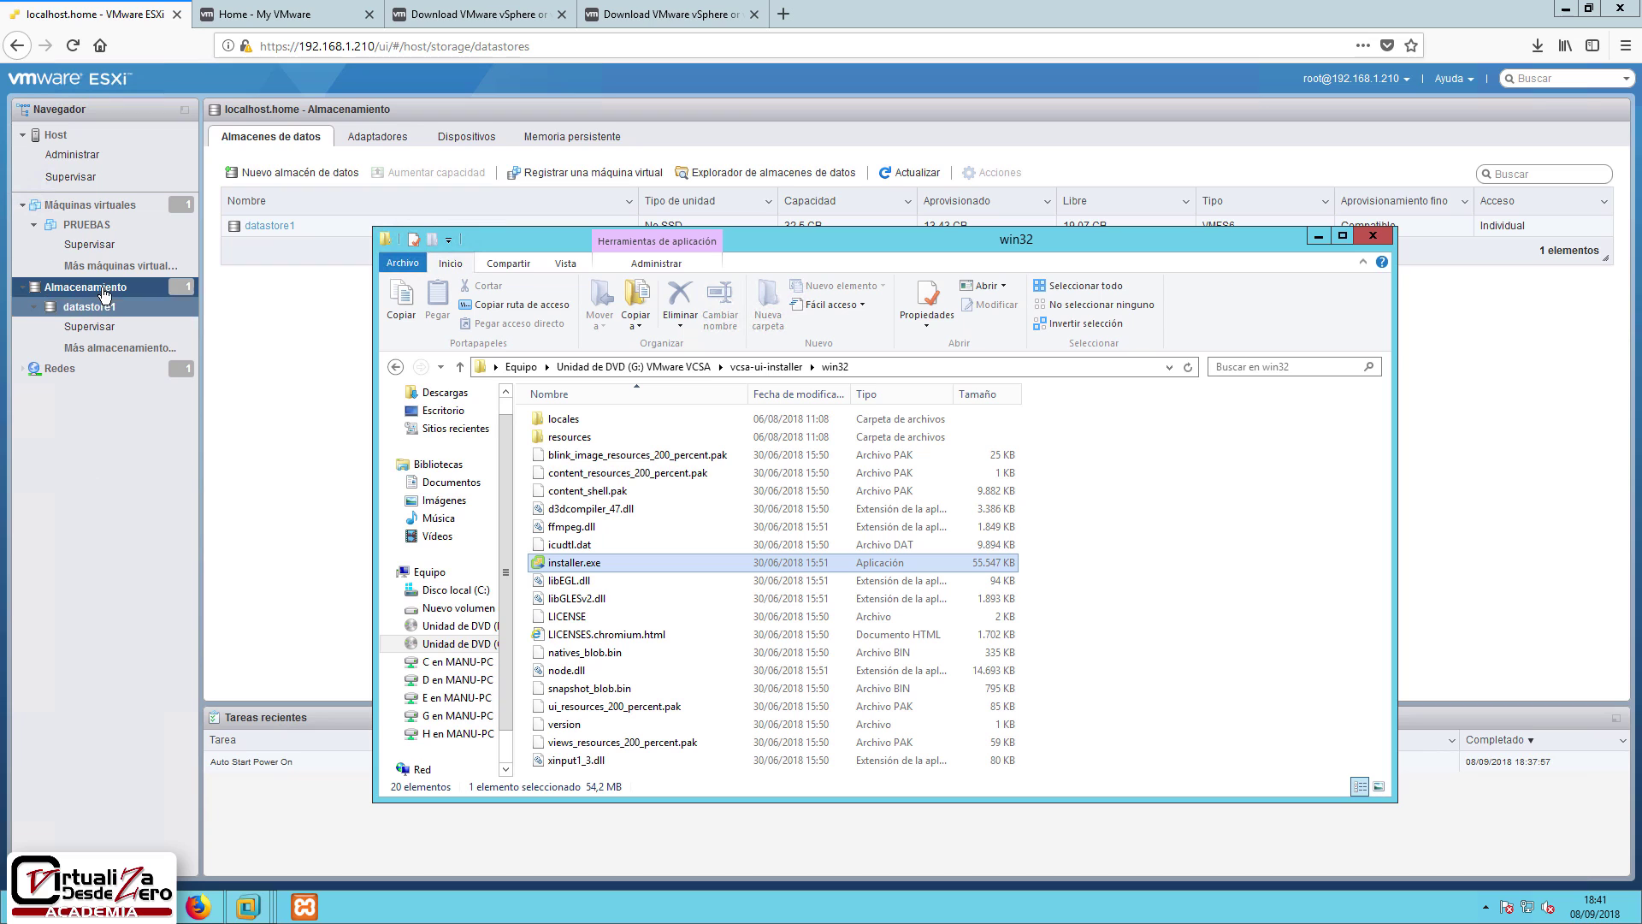
mouse_move(248, 906)
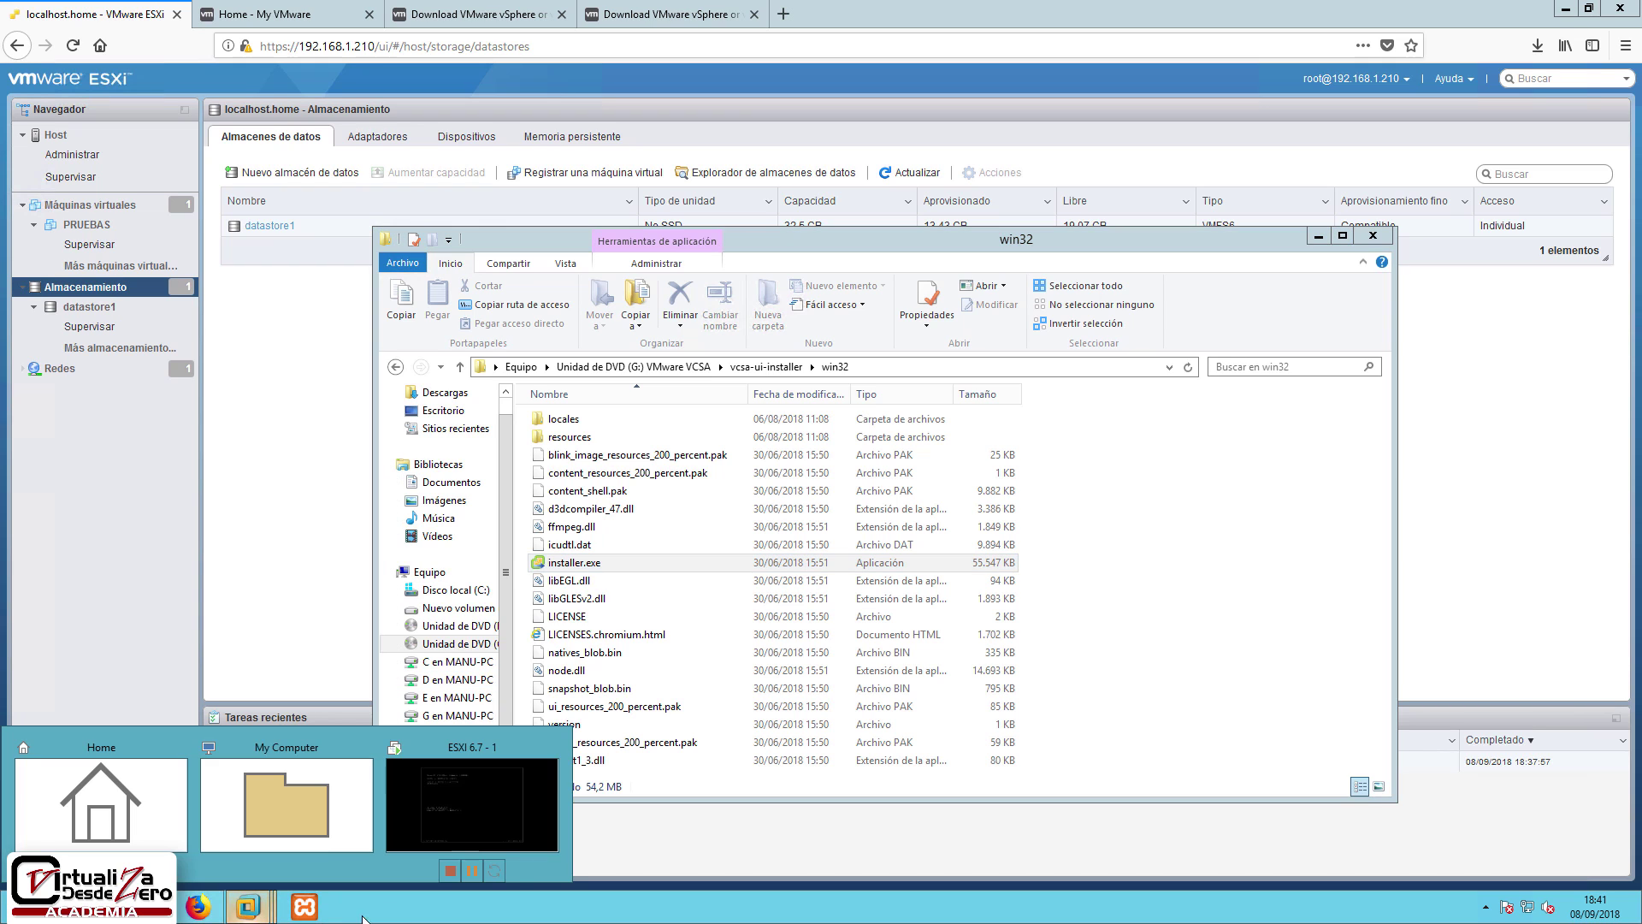
left_click(433, 847)
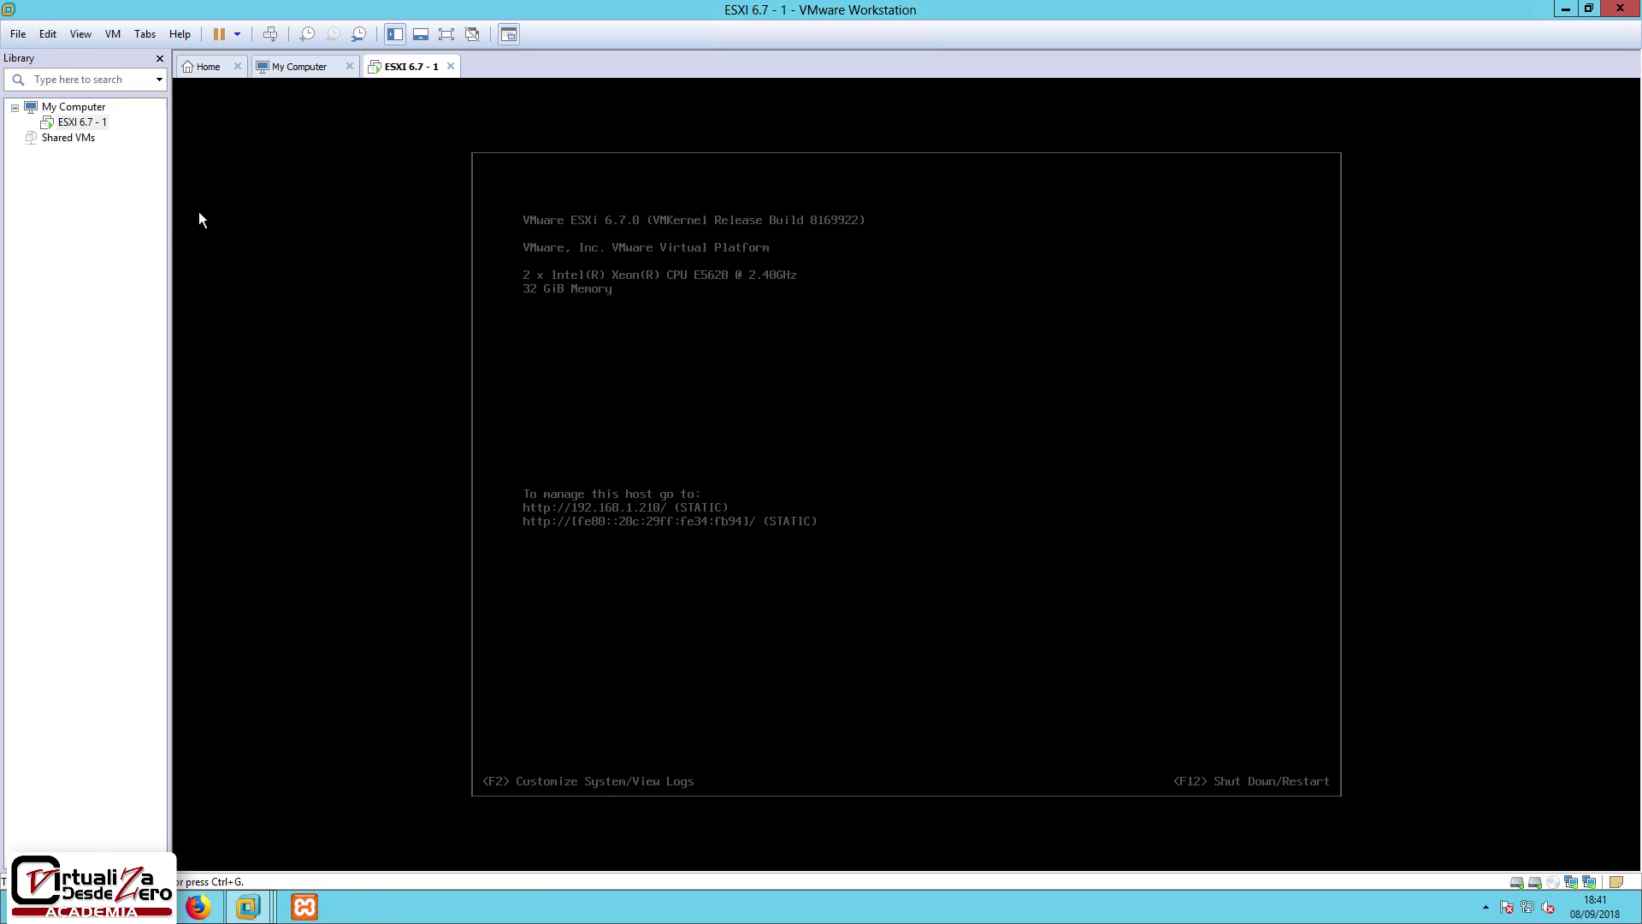
right_click(88, 124)
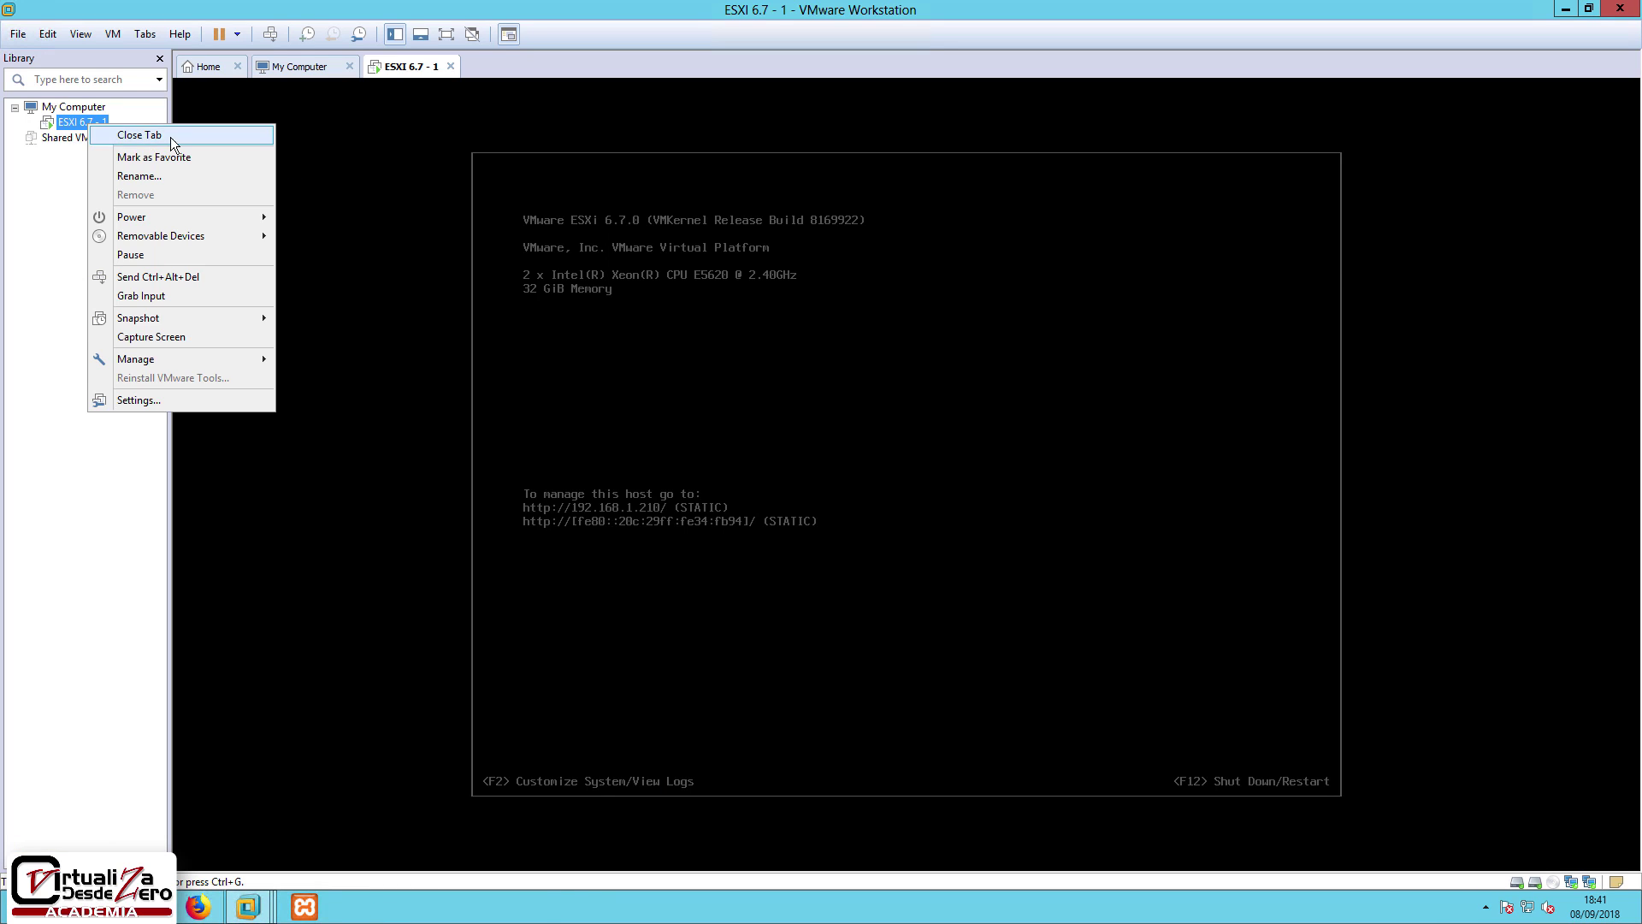
left_click(186, 399)
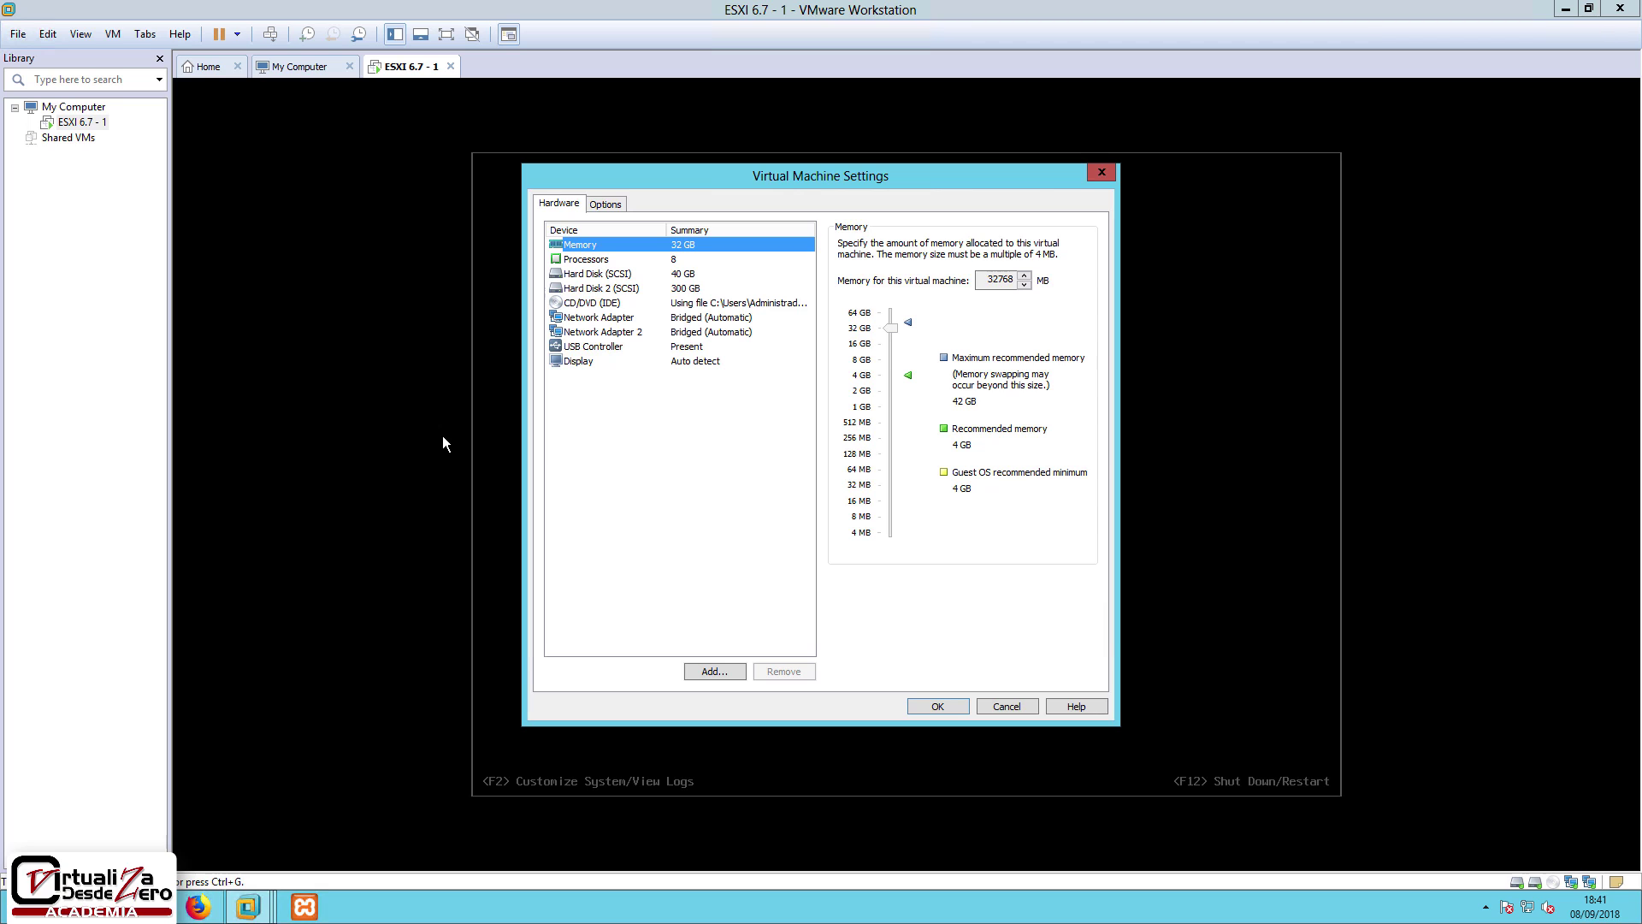
left_click(634, 288)
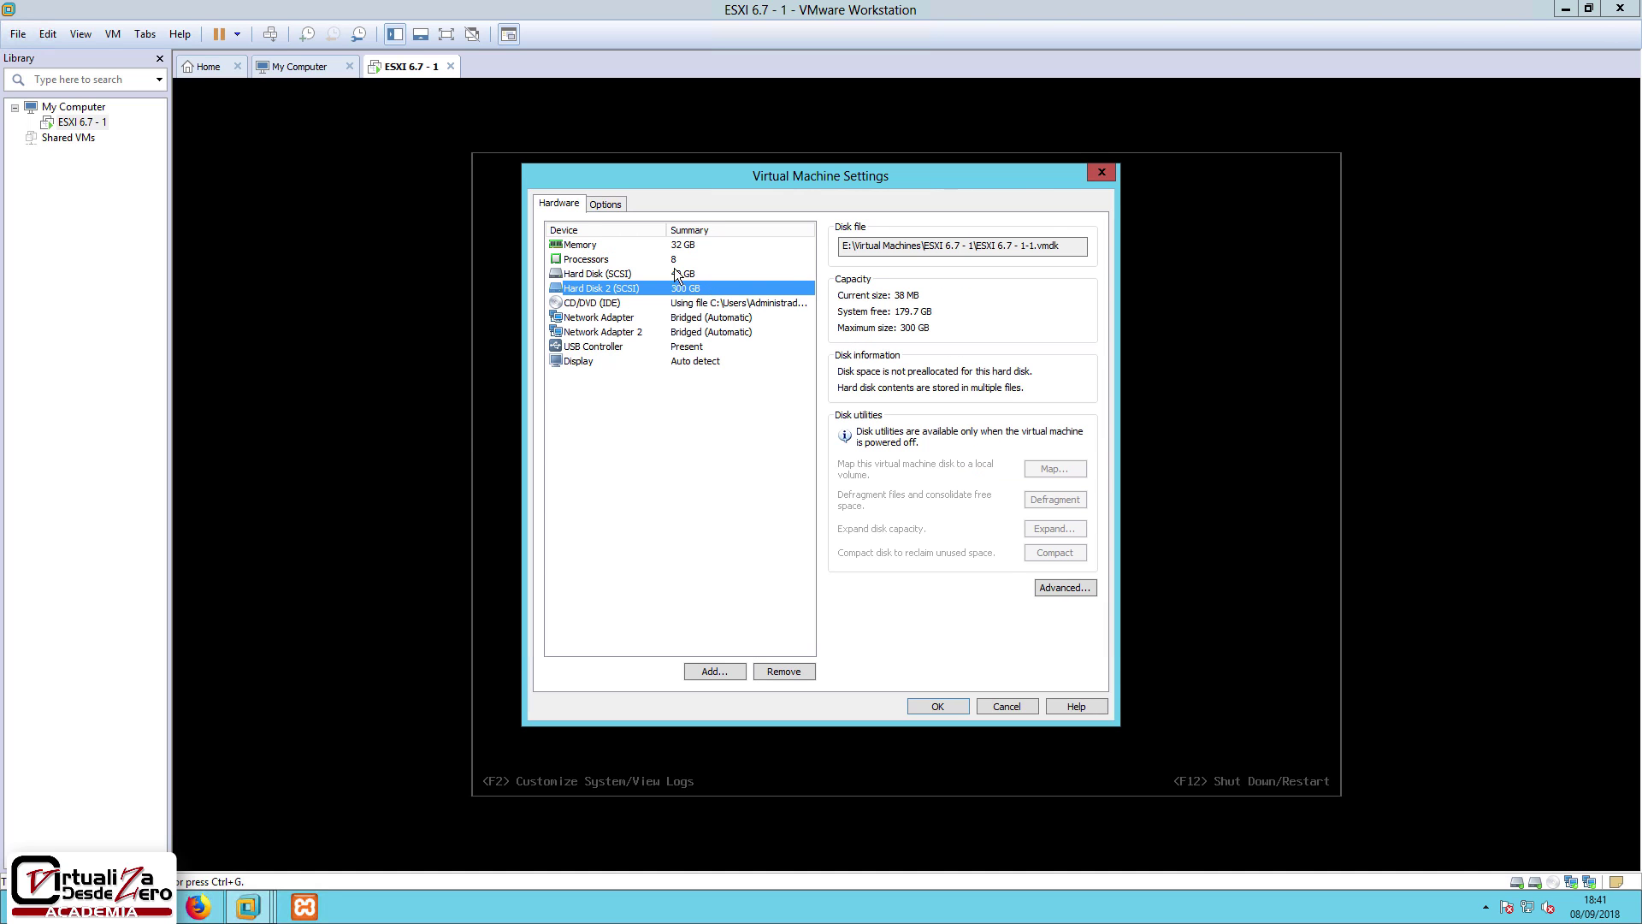
- Walk through adding a new 300 GB SCSI virtual disk to the virtual machine, and cancel the wizard and the settings
left_click(720, 671)
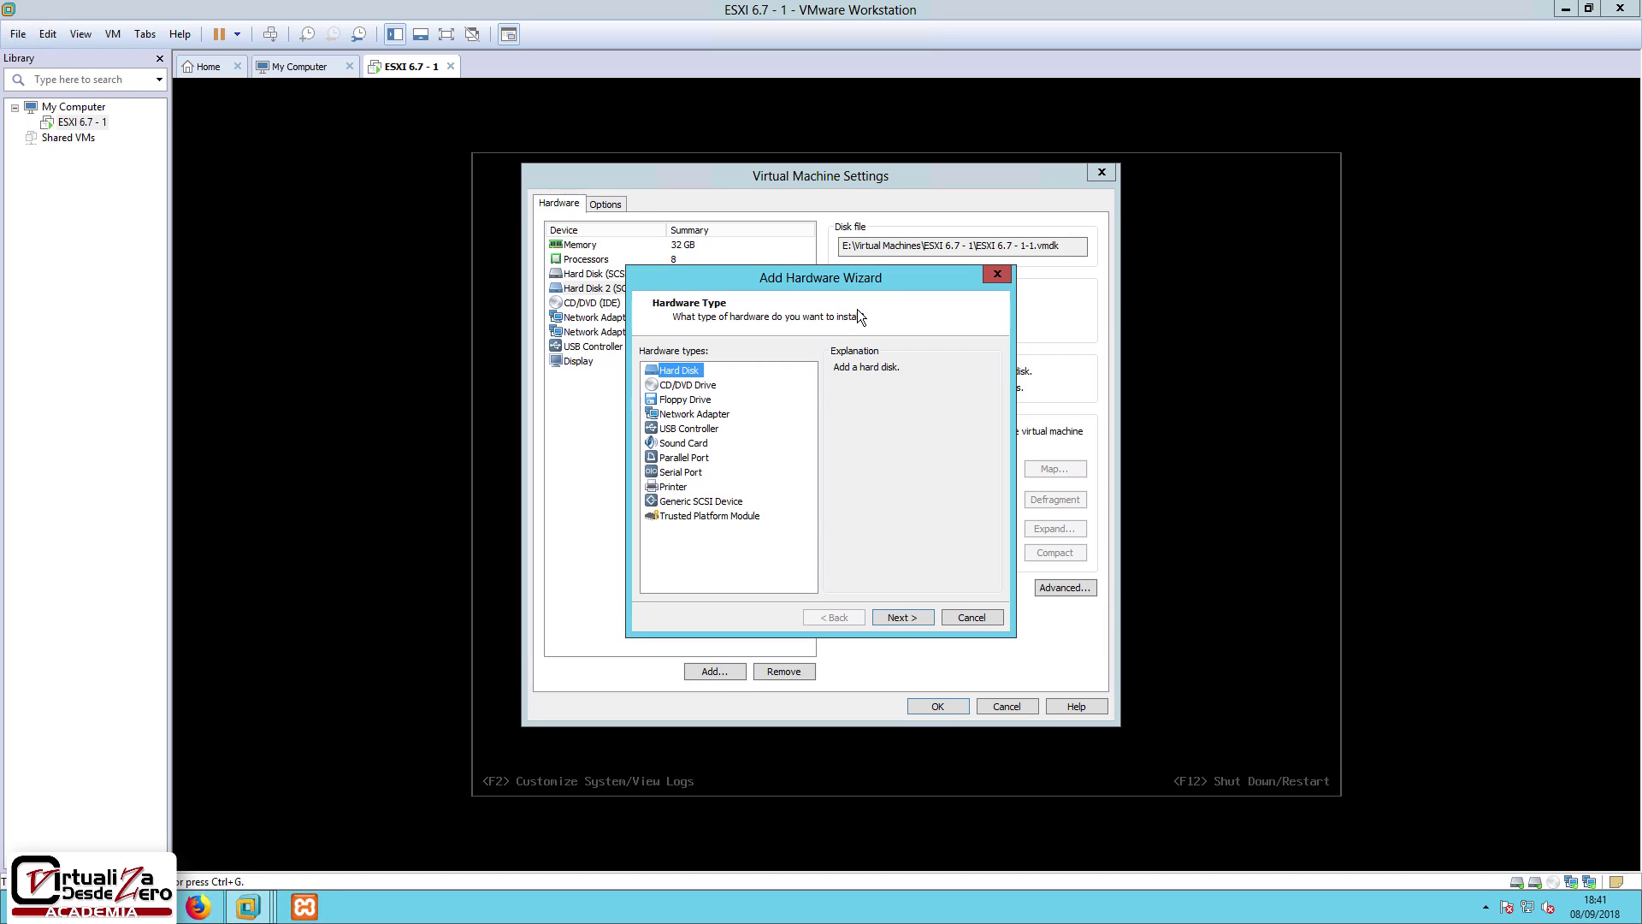
left_click(908, 617)
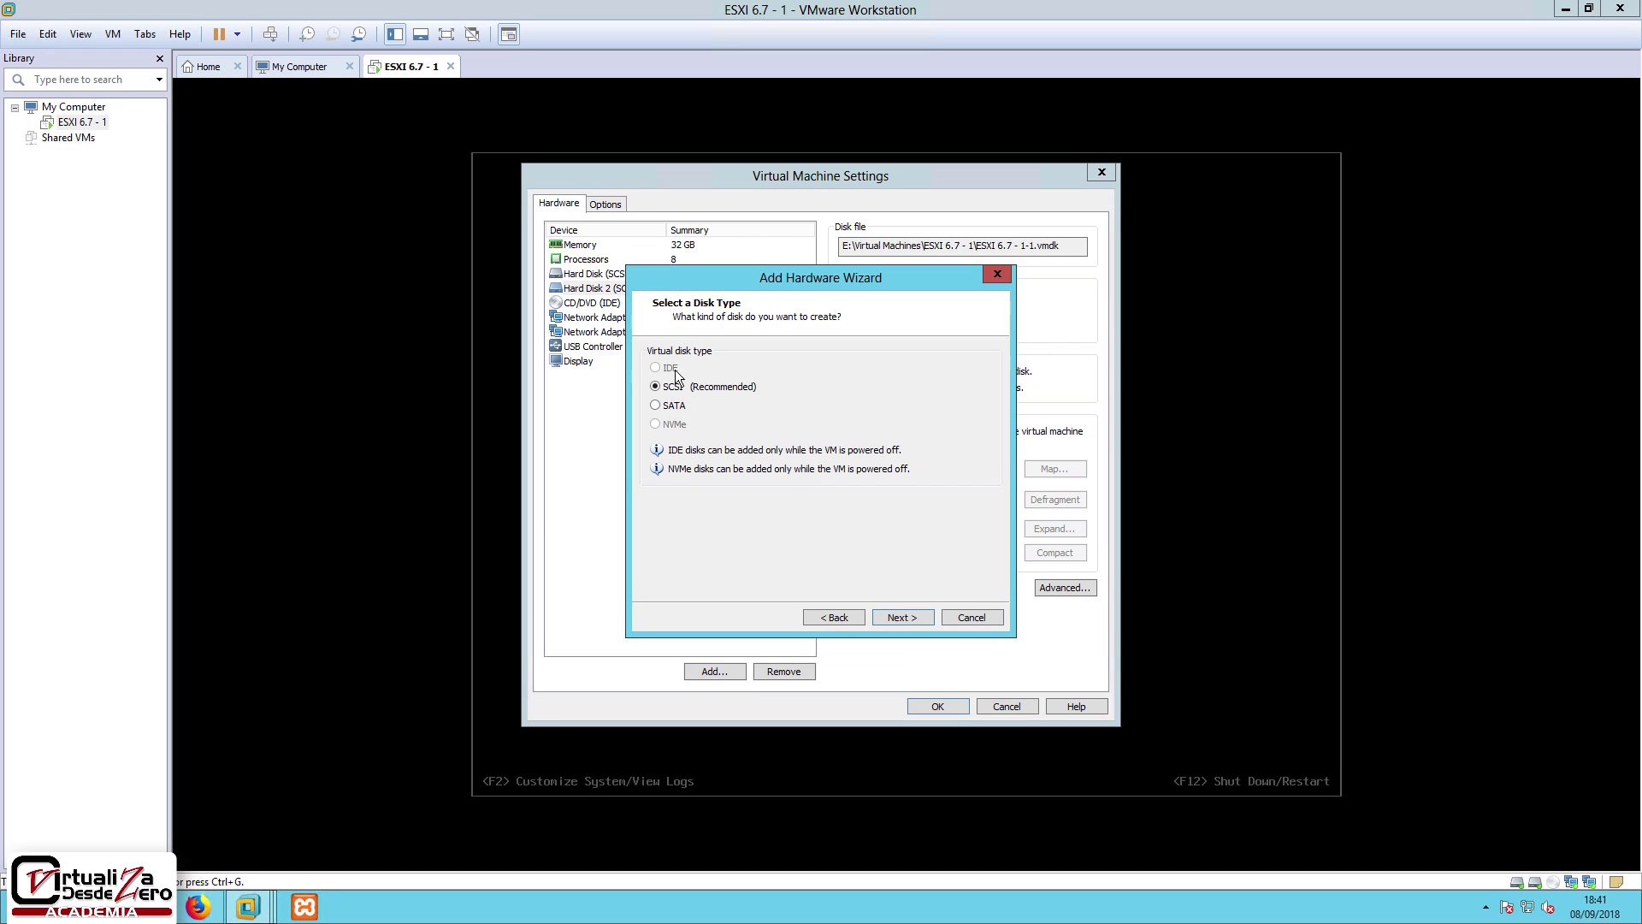
left_click(908, 617)
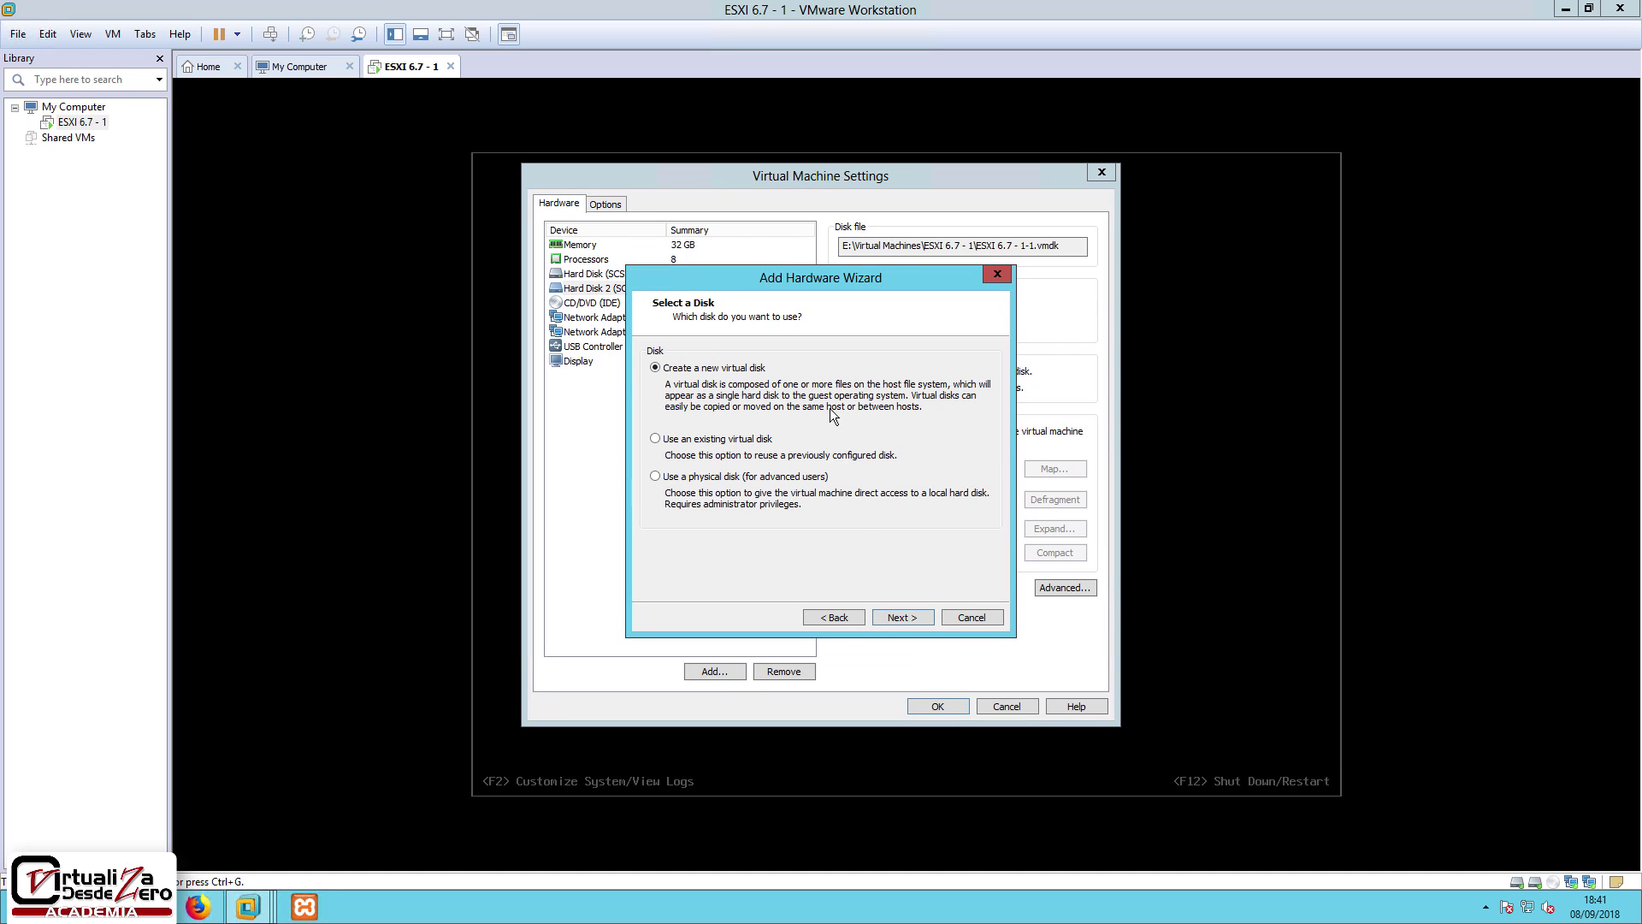
left_click(902, 619)
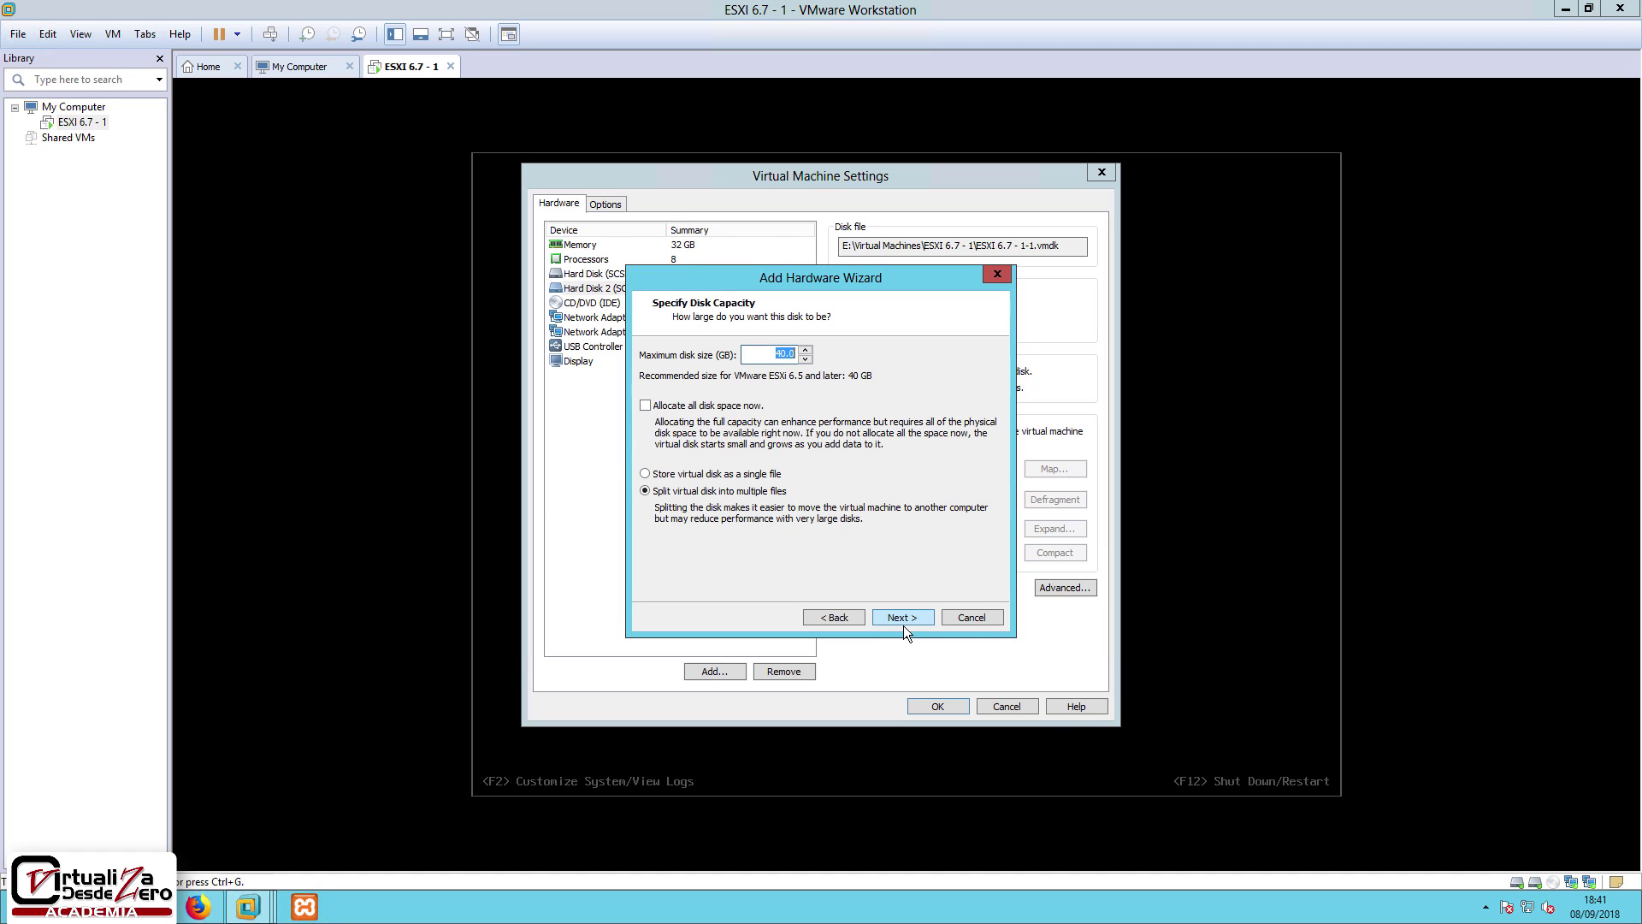
type("300")
left_click(670, 408)
left_click(903, 617)
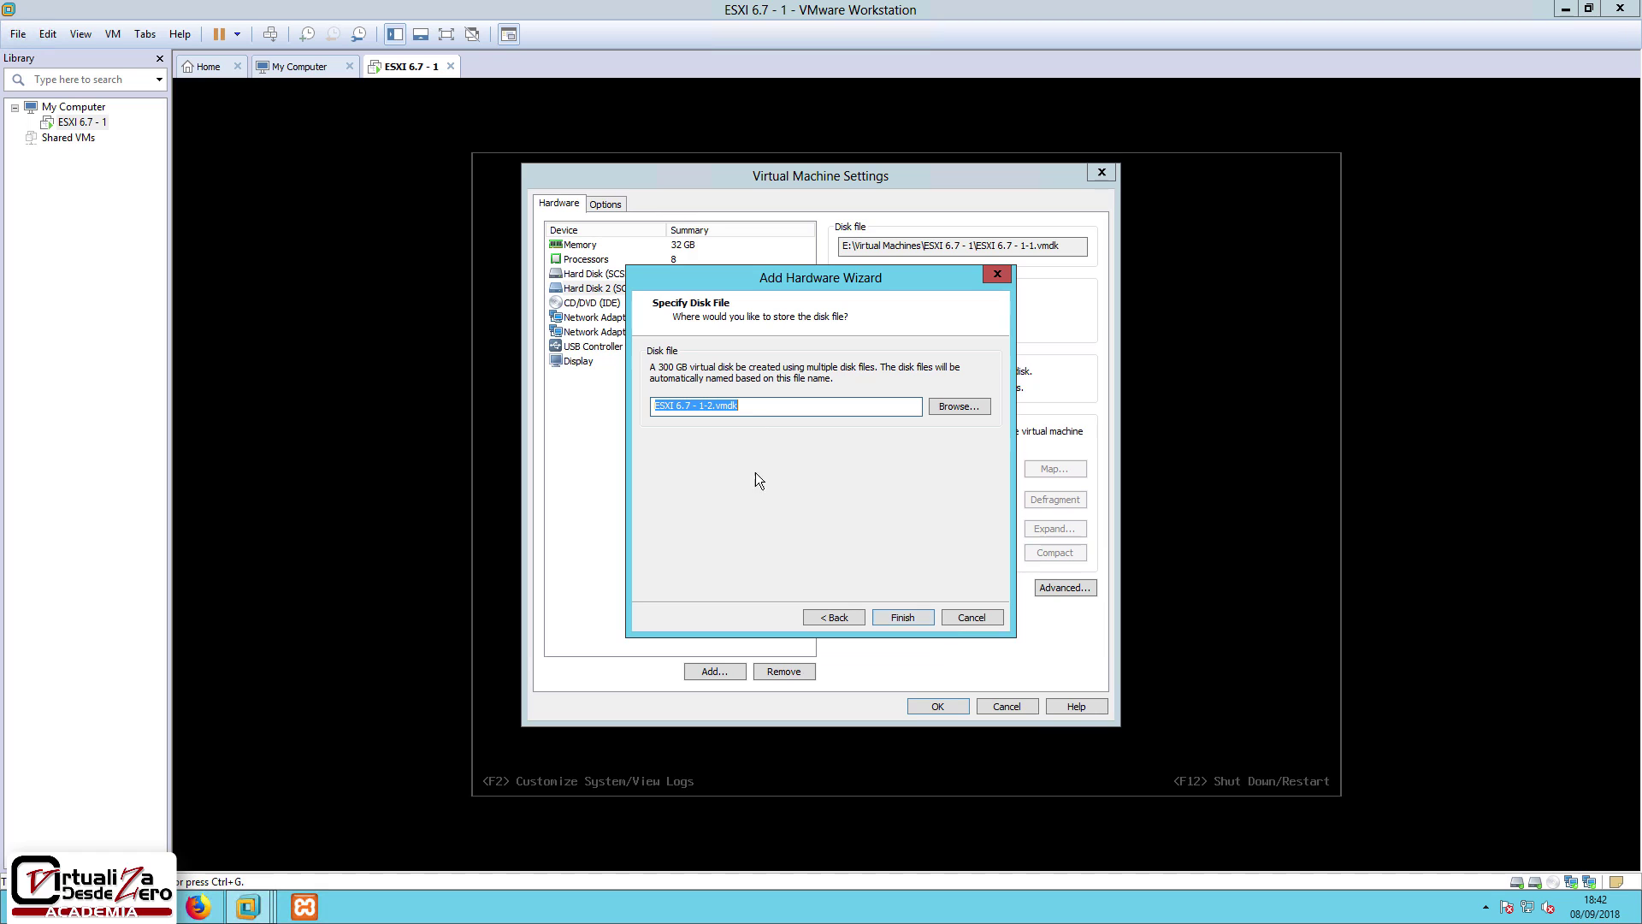
left_click(975, 616)
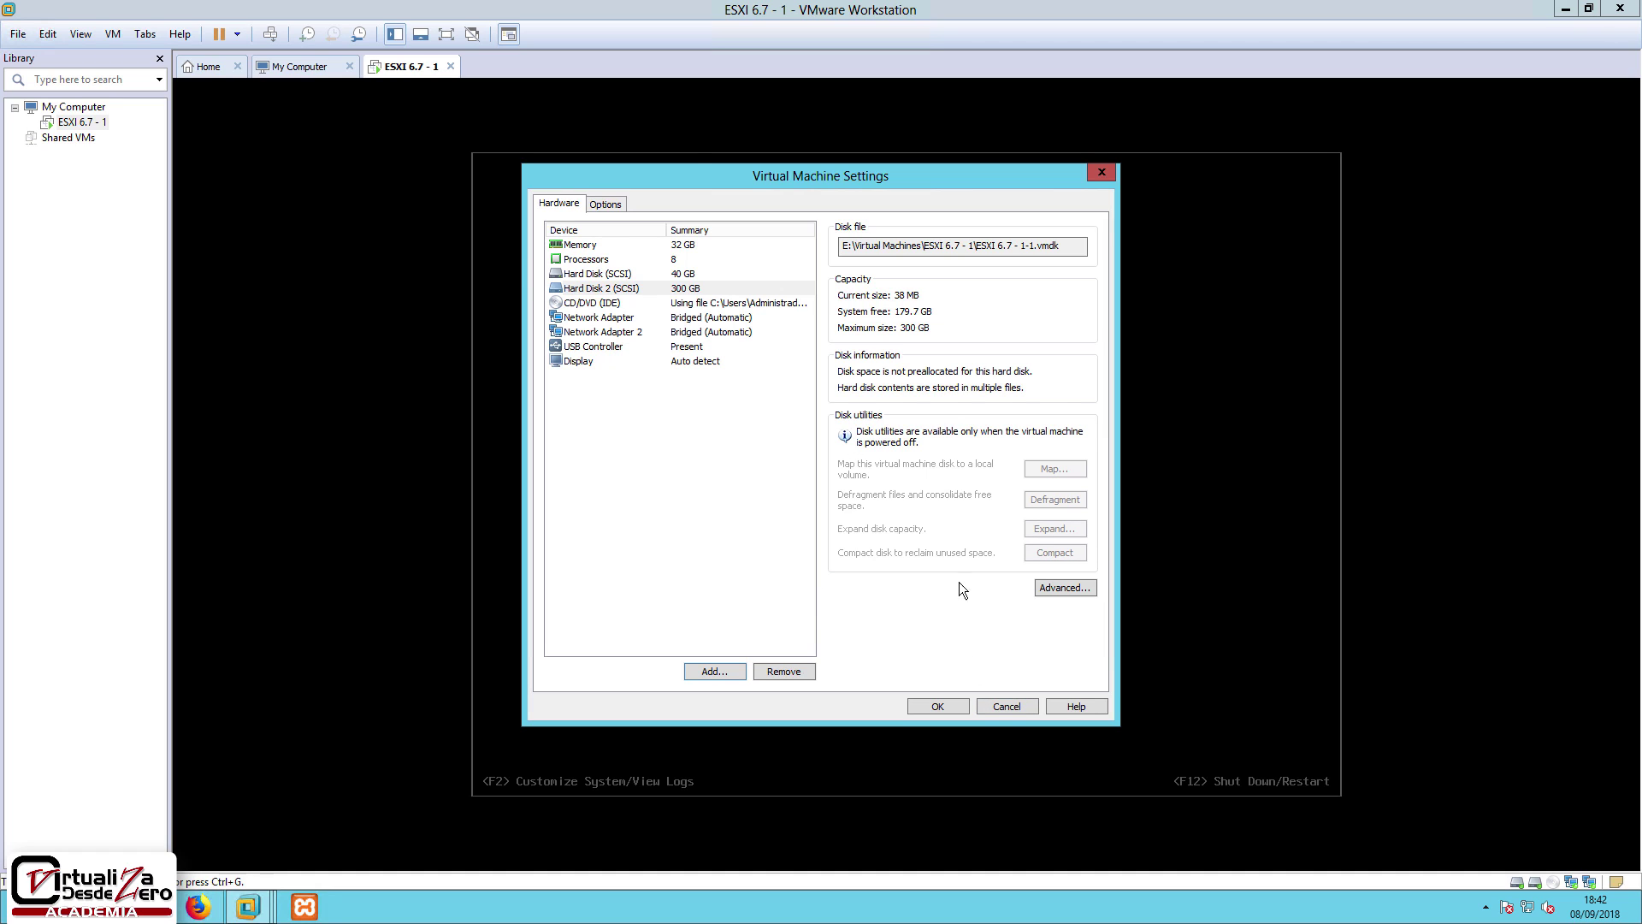
left_click(1006, 706)
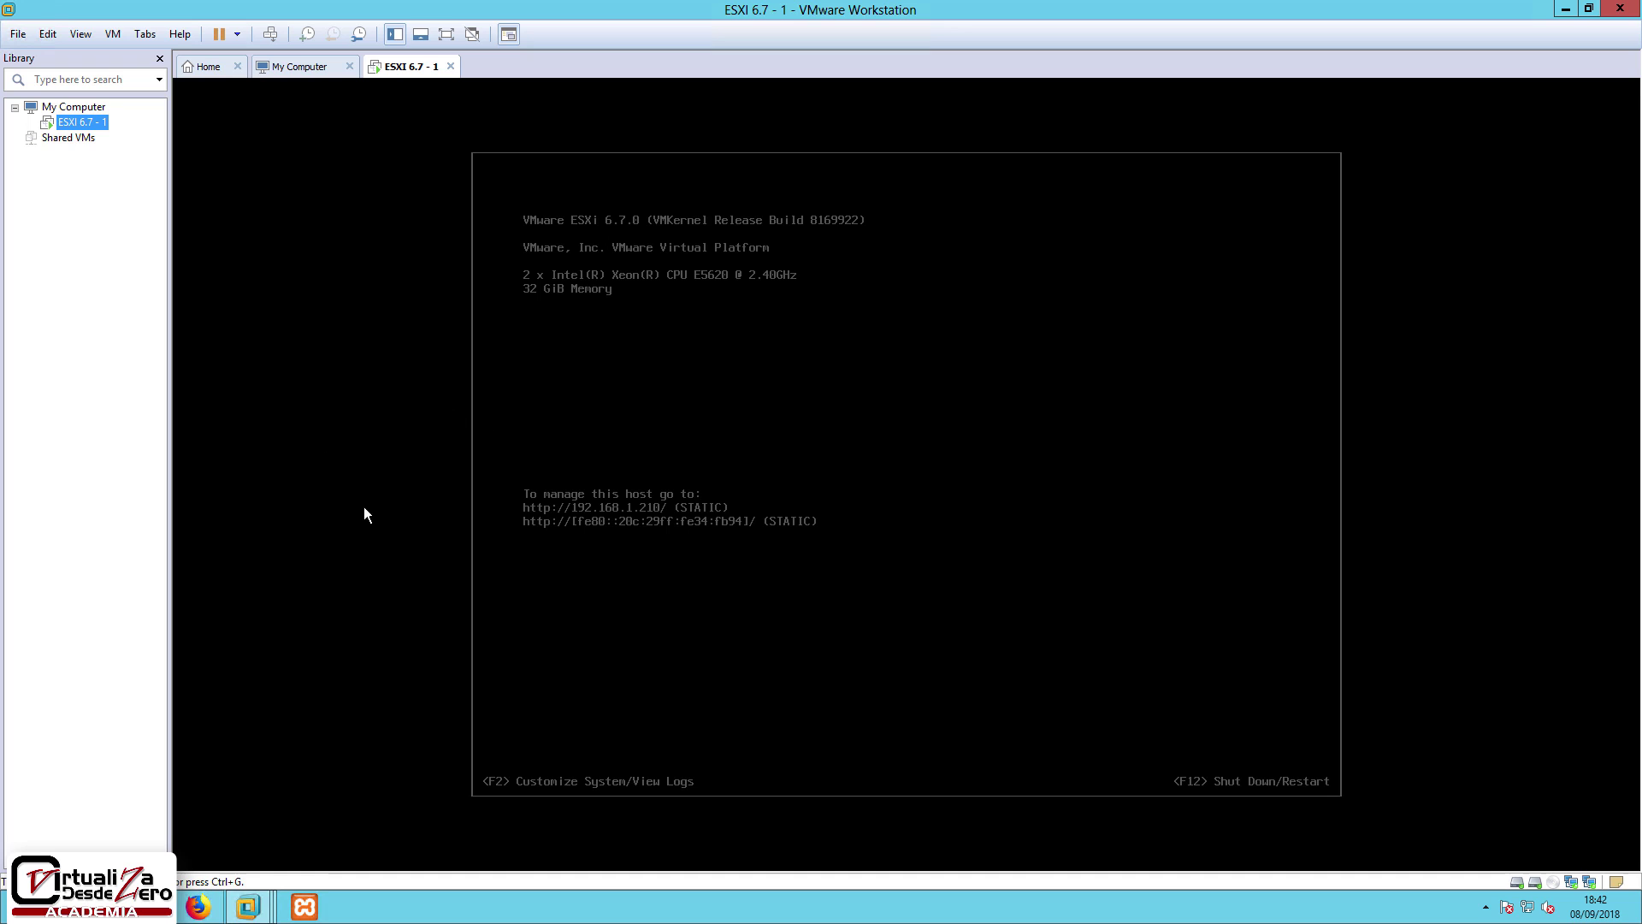
- Switch to the ESXi web client in Firefox and start a new VMFS datastore named Datastore2 on the unclaimed 300 GB local disk
left_click(198, 906)
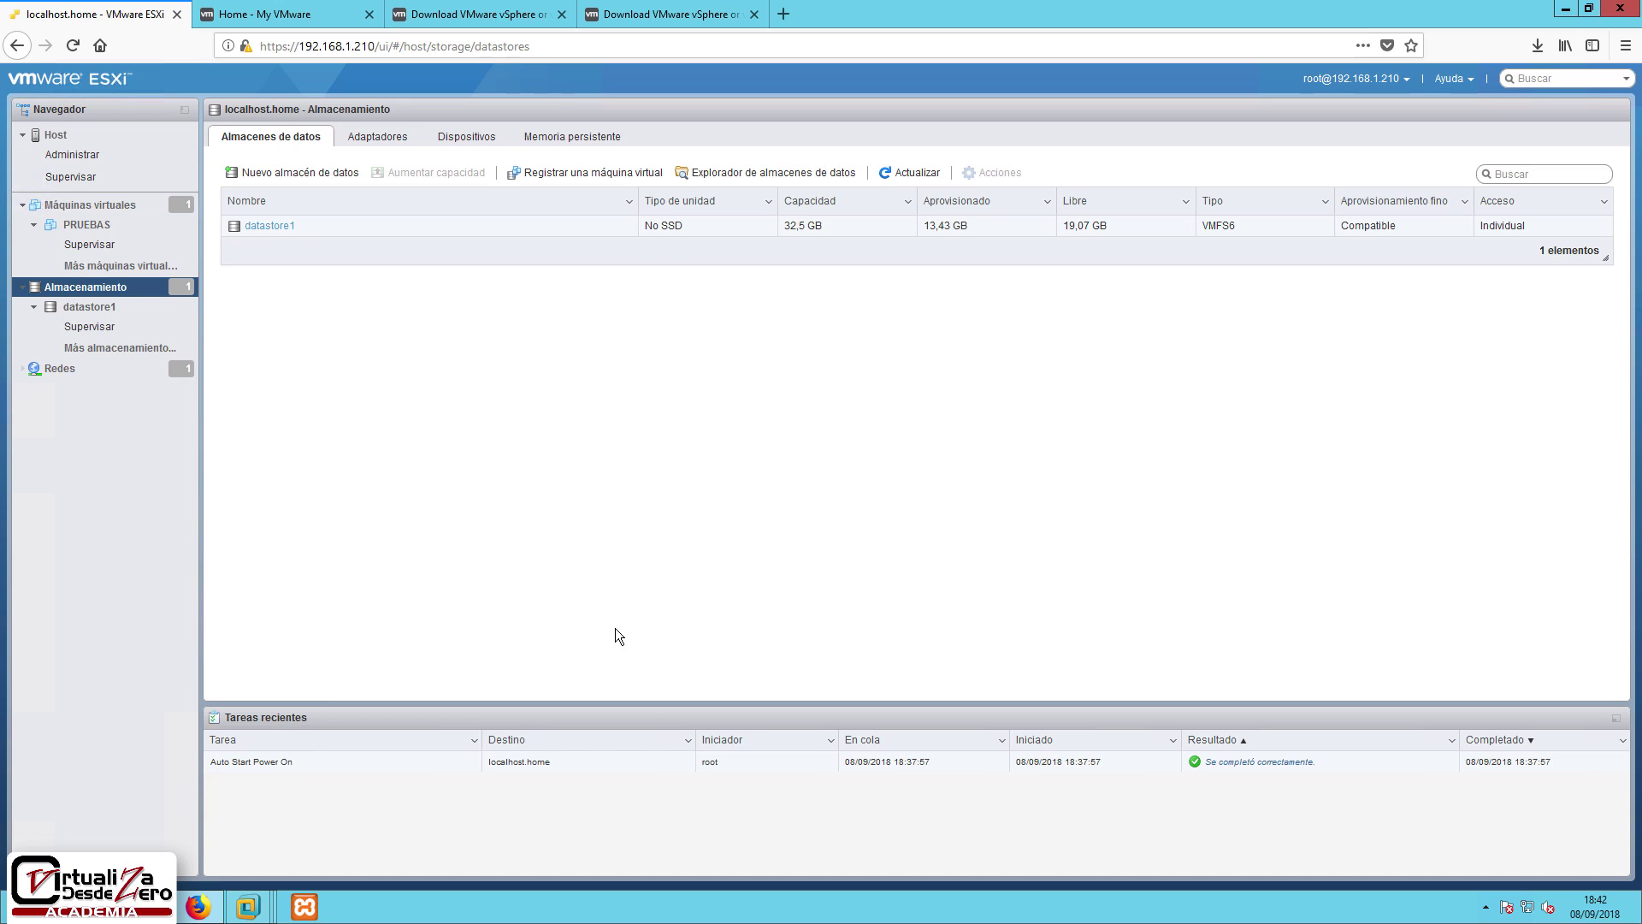
left_click(331, 172)
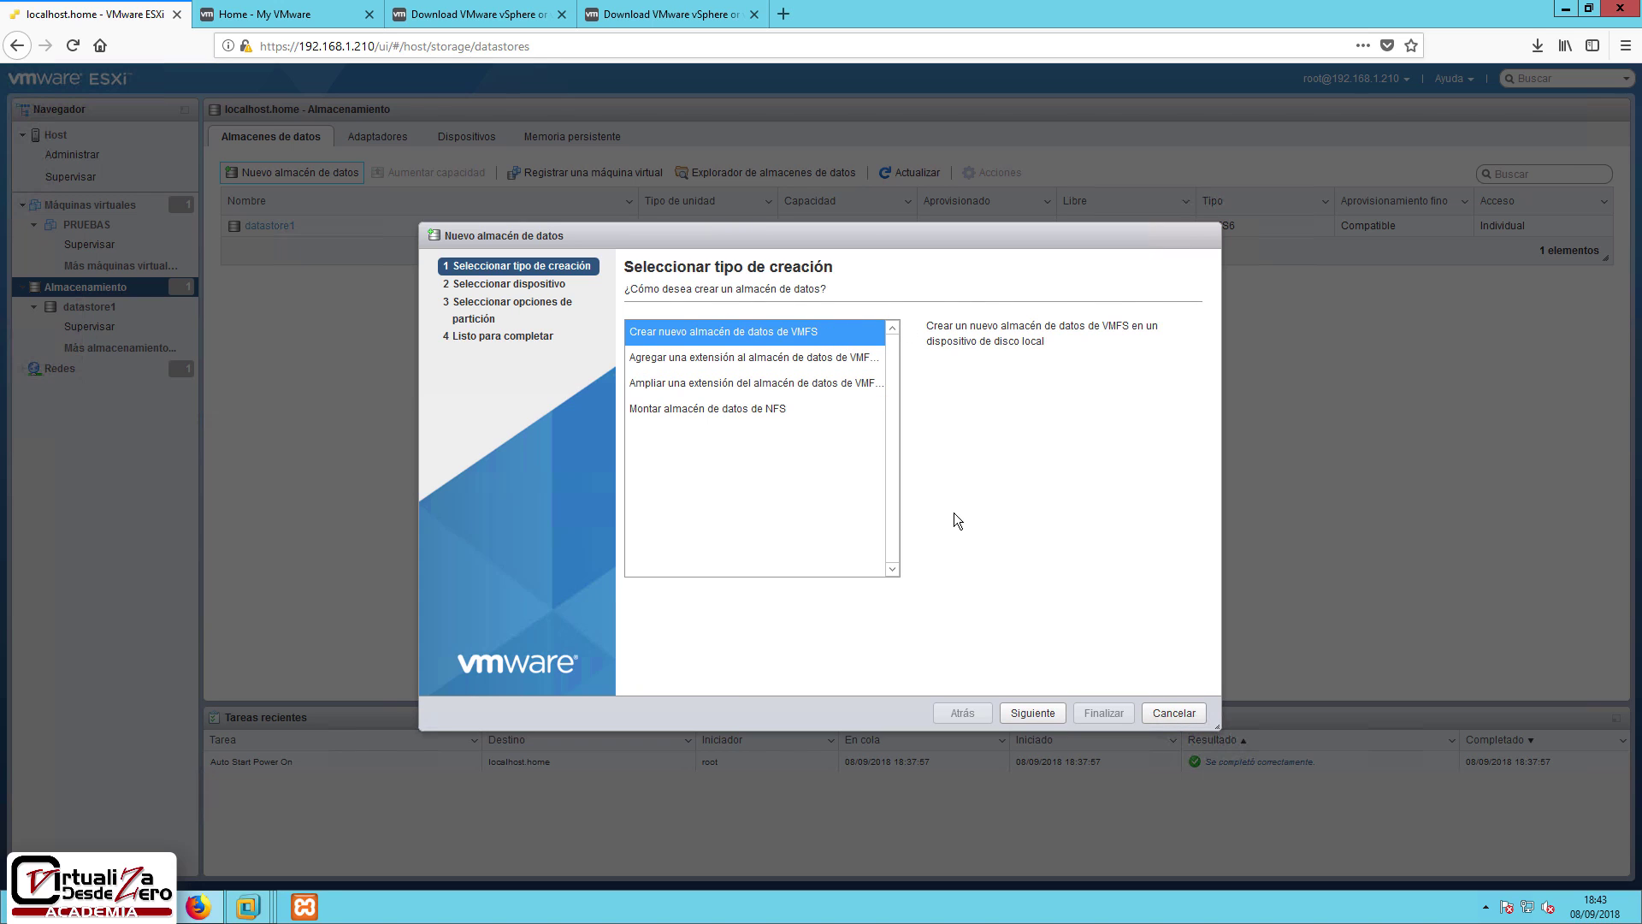
left_click(1034, 715)
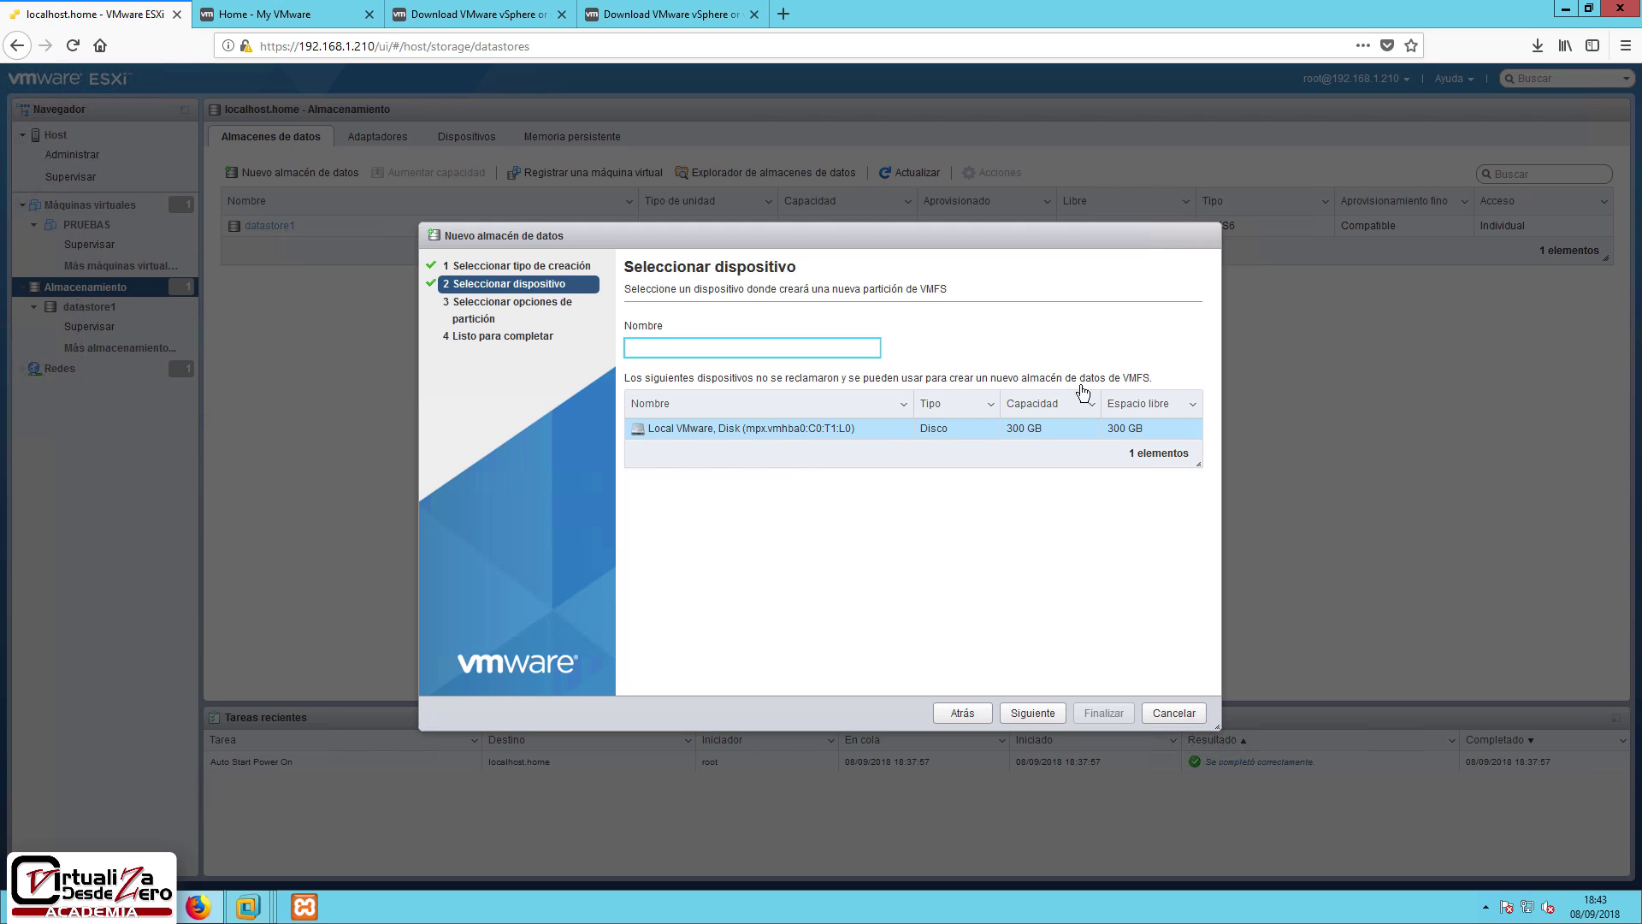
left_click(1033, 713)
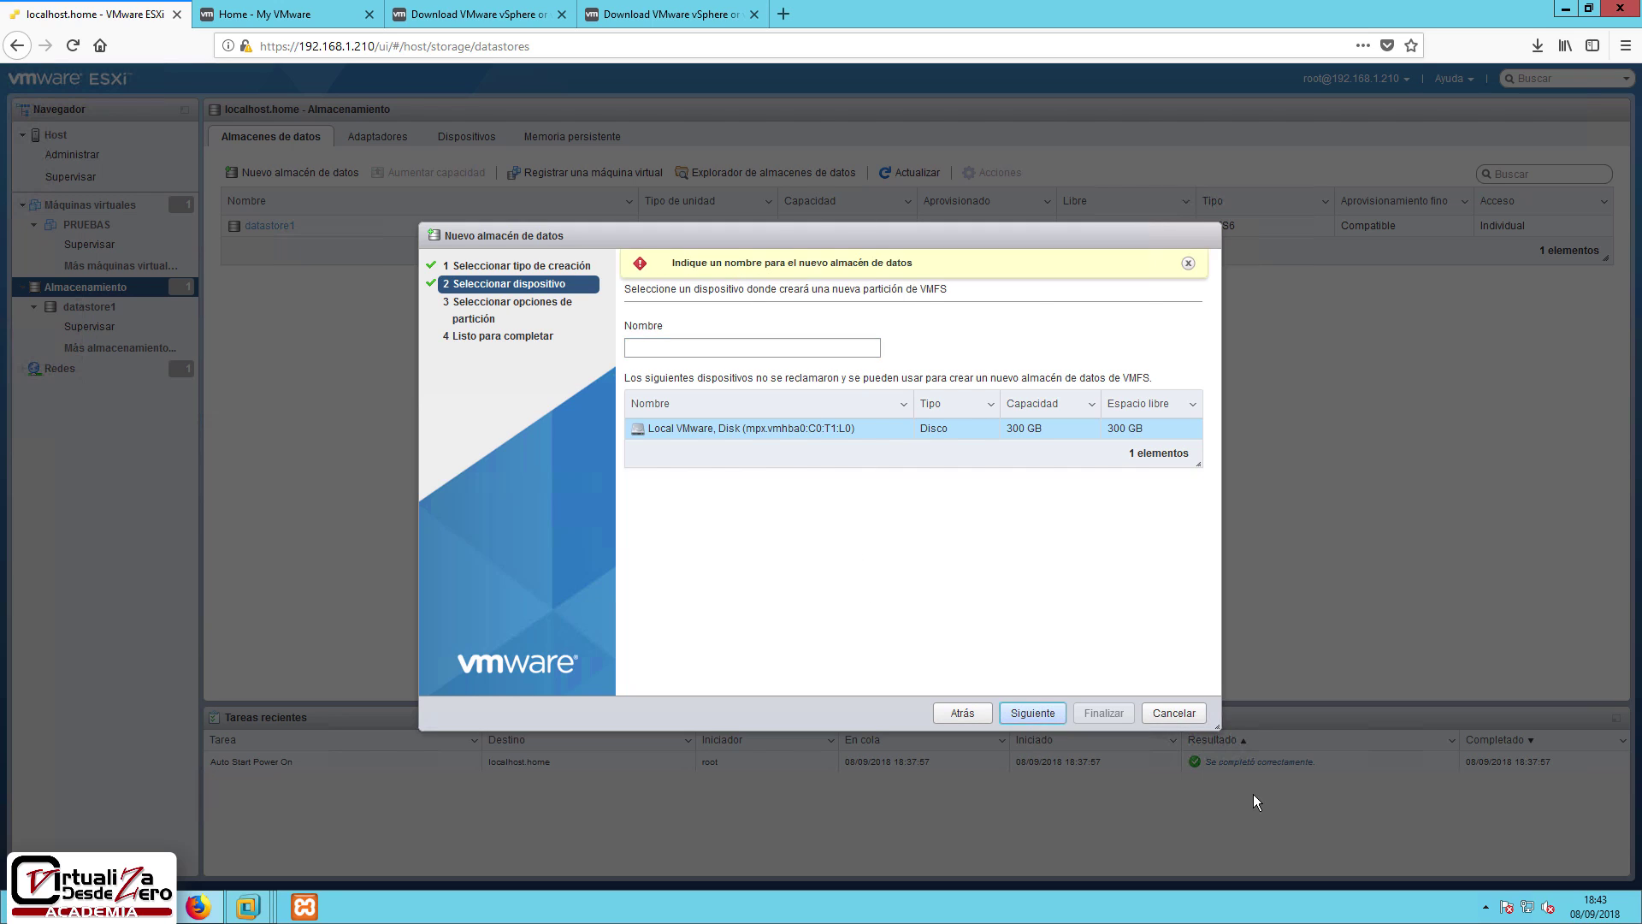
left_click(706, 346)
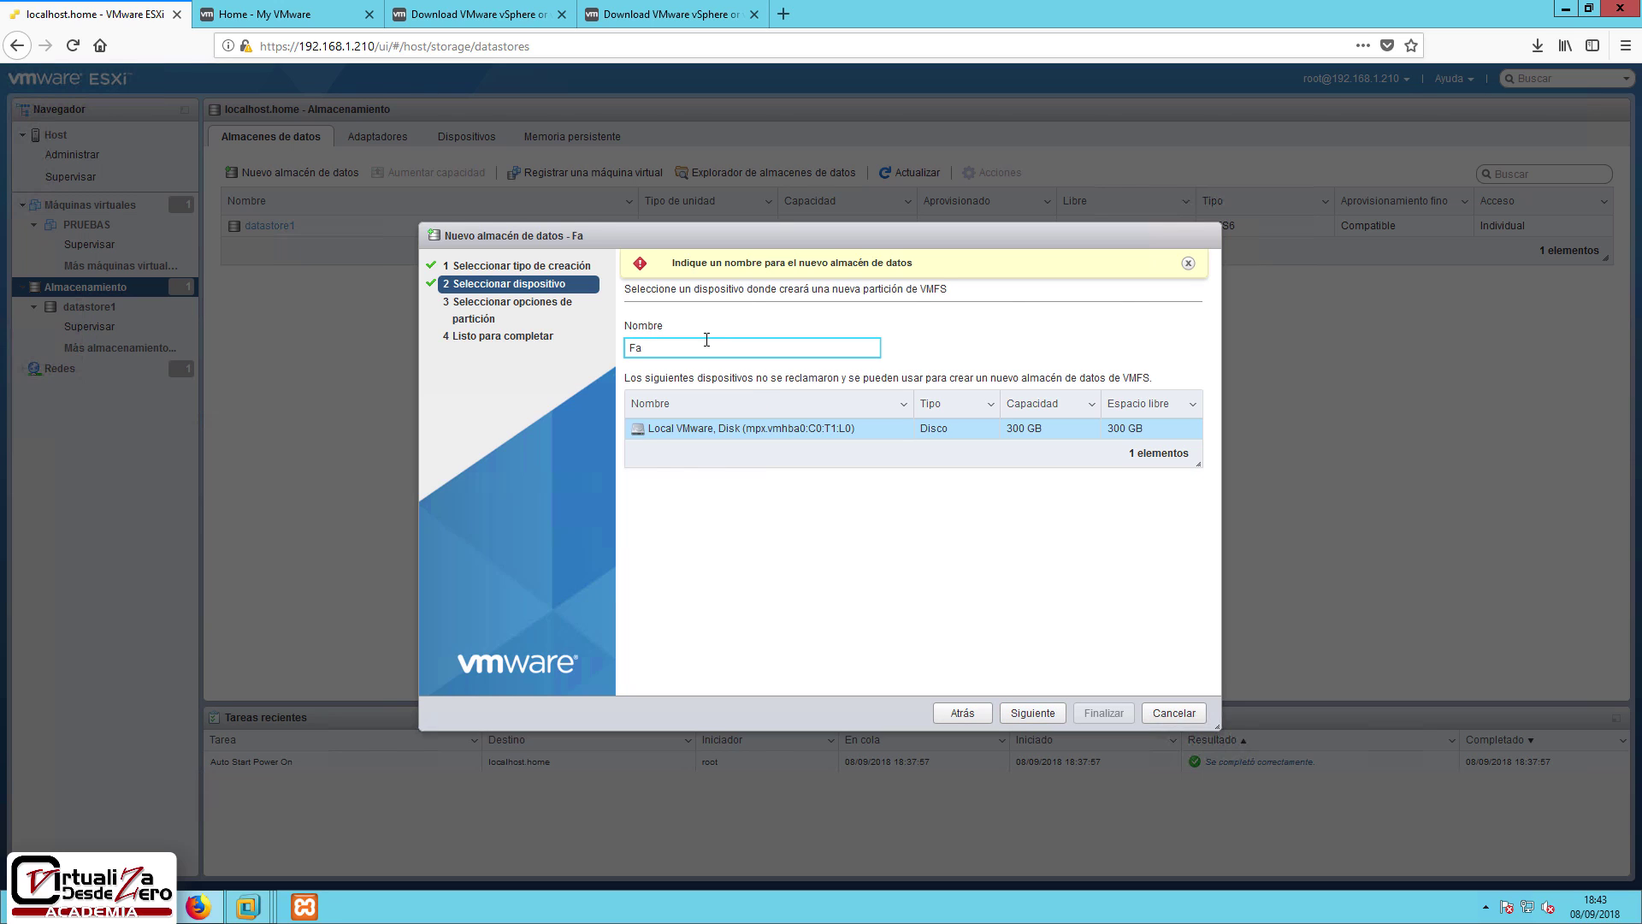
type("Datastorte")
left_click(1032, 712)
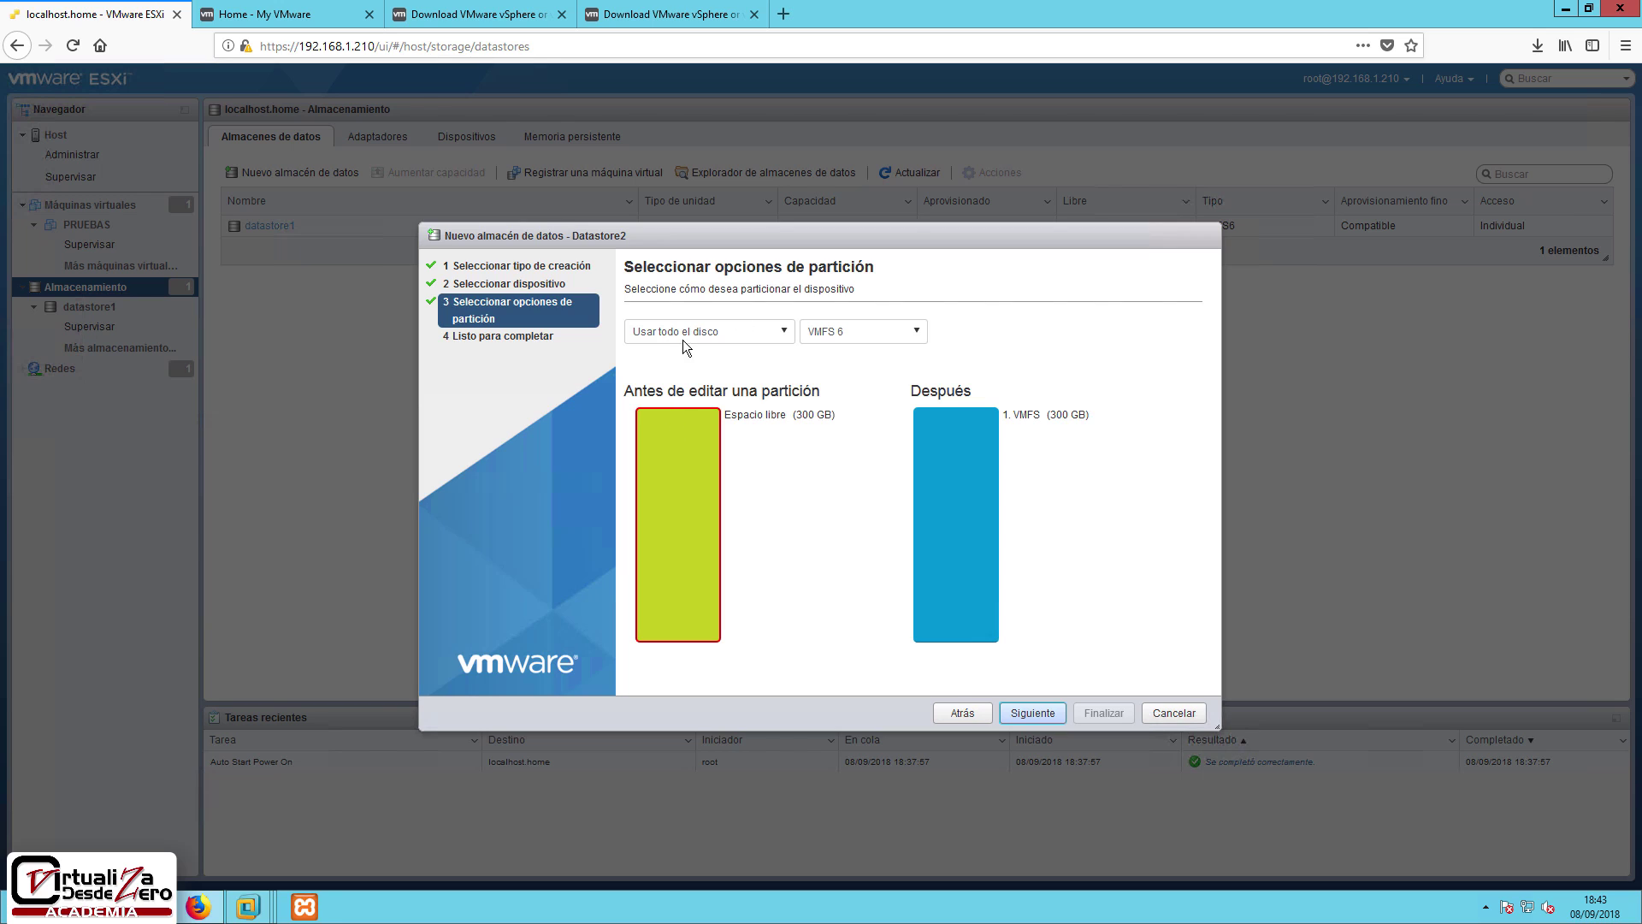
- Choose the Personalizado partition option, try a VMFS size of about 67 GB, and restore it to the full 300 GB
left_click(773, 335)
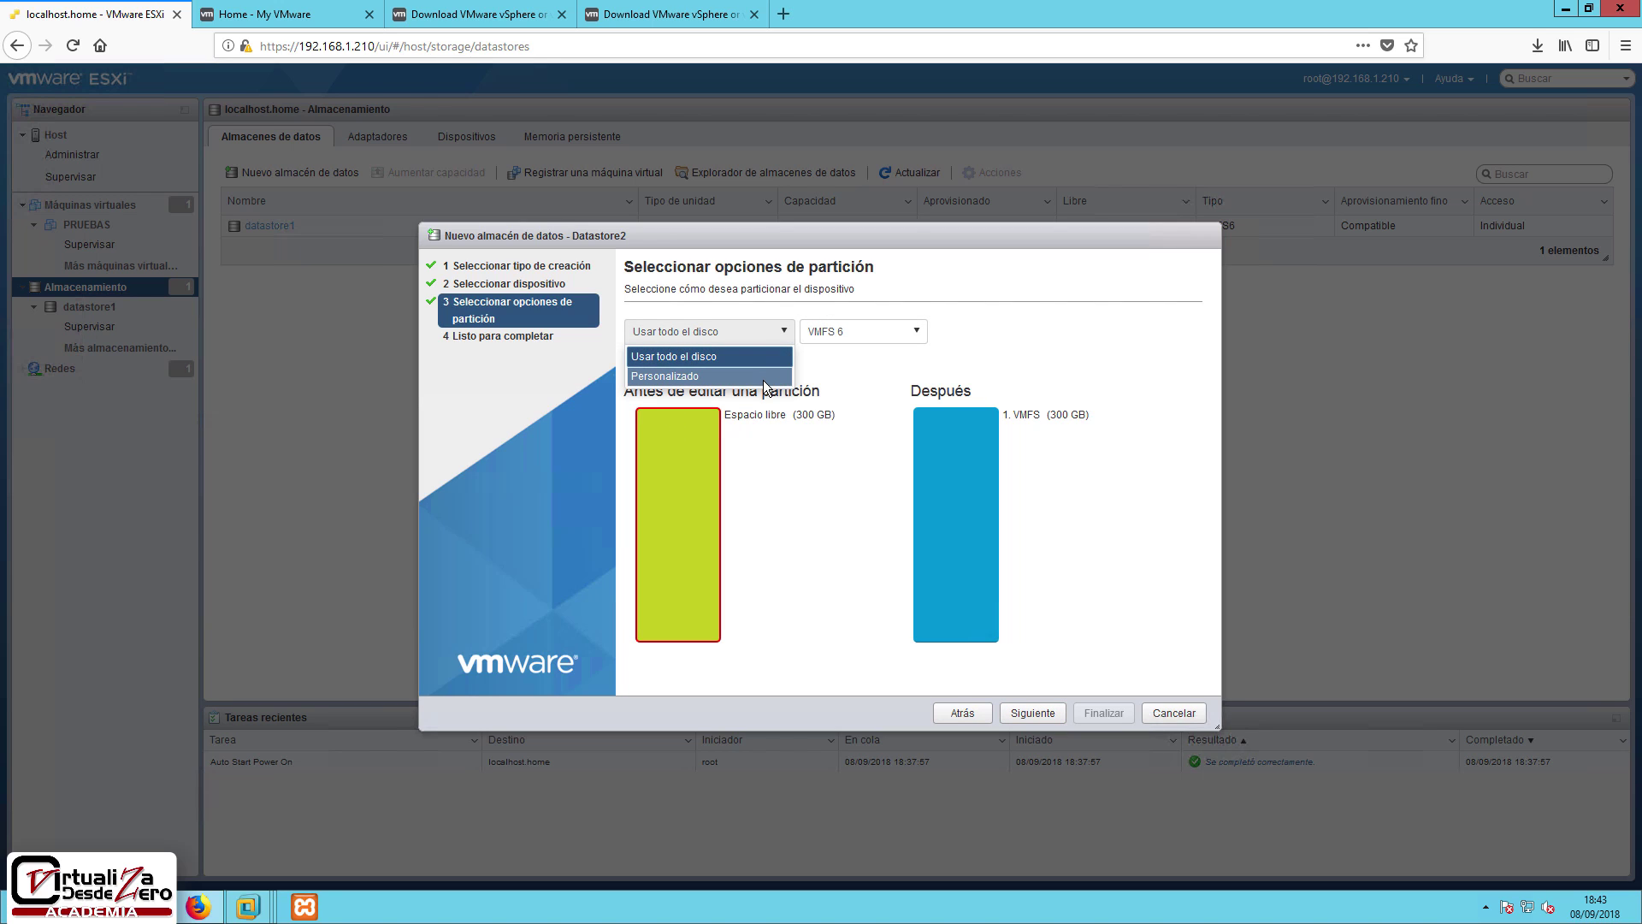
left_click(763, 380)
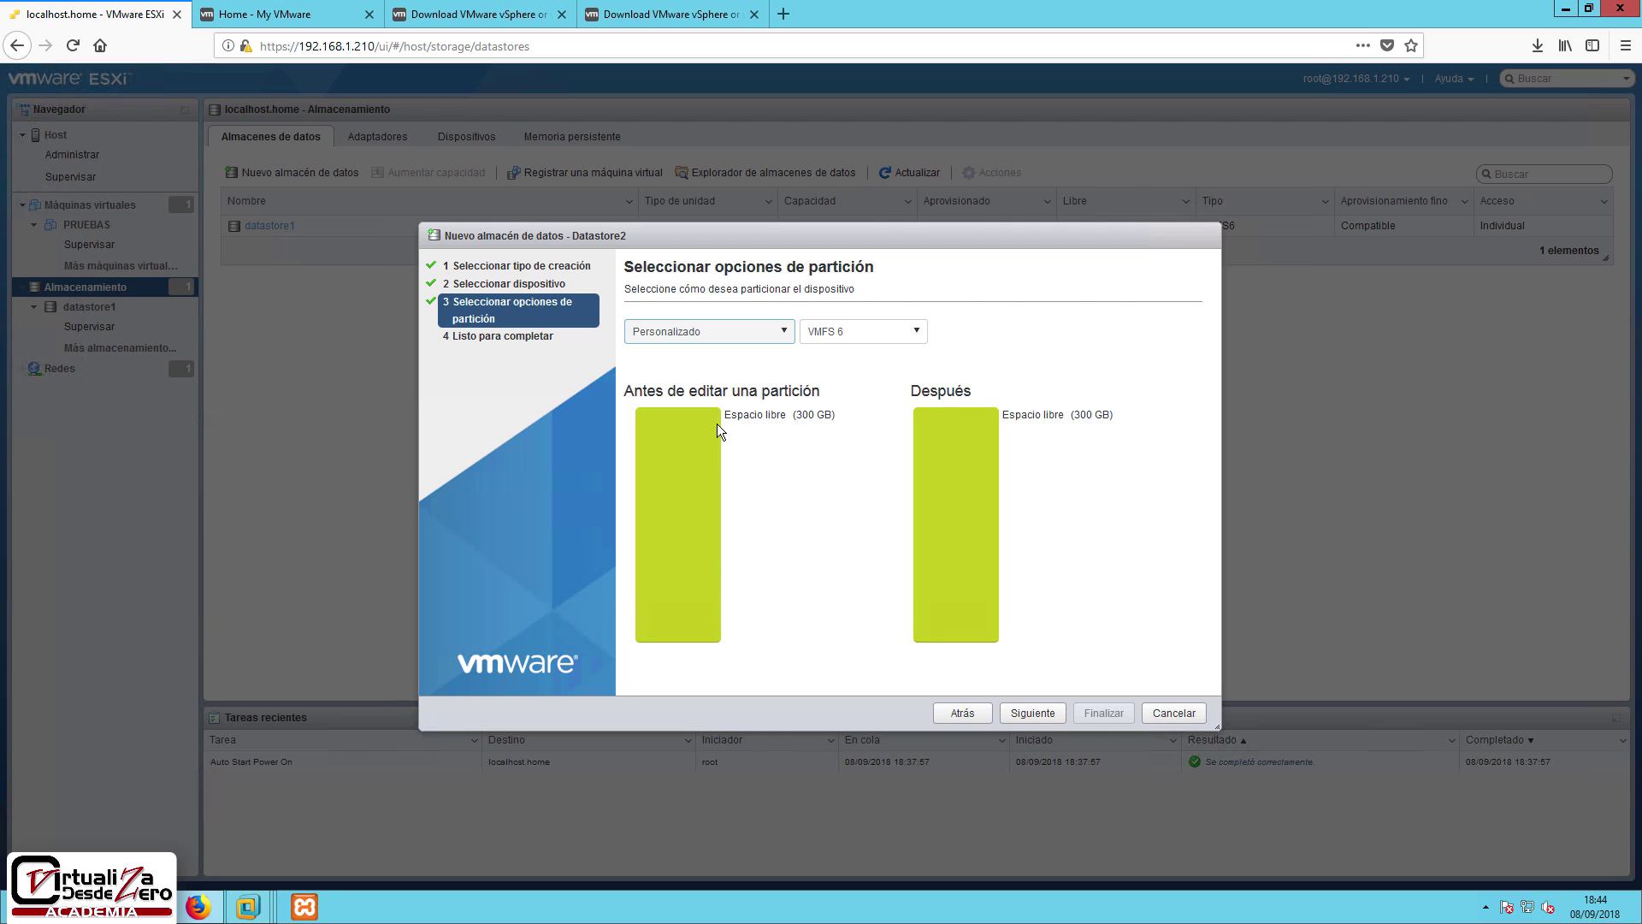
left_click(683, 551)
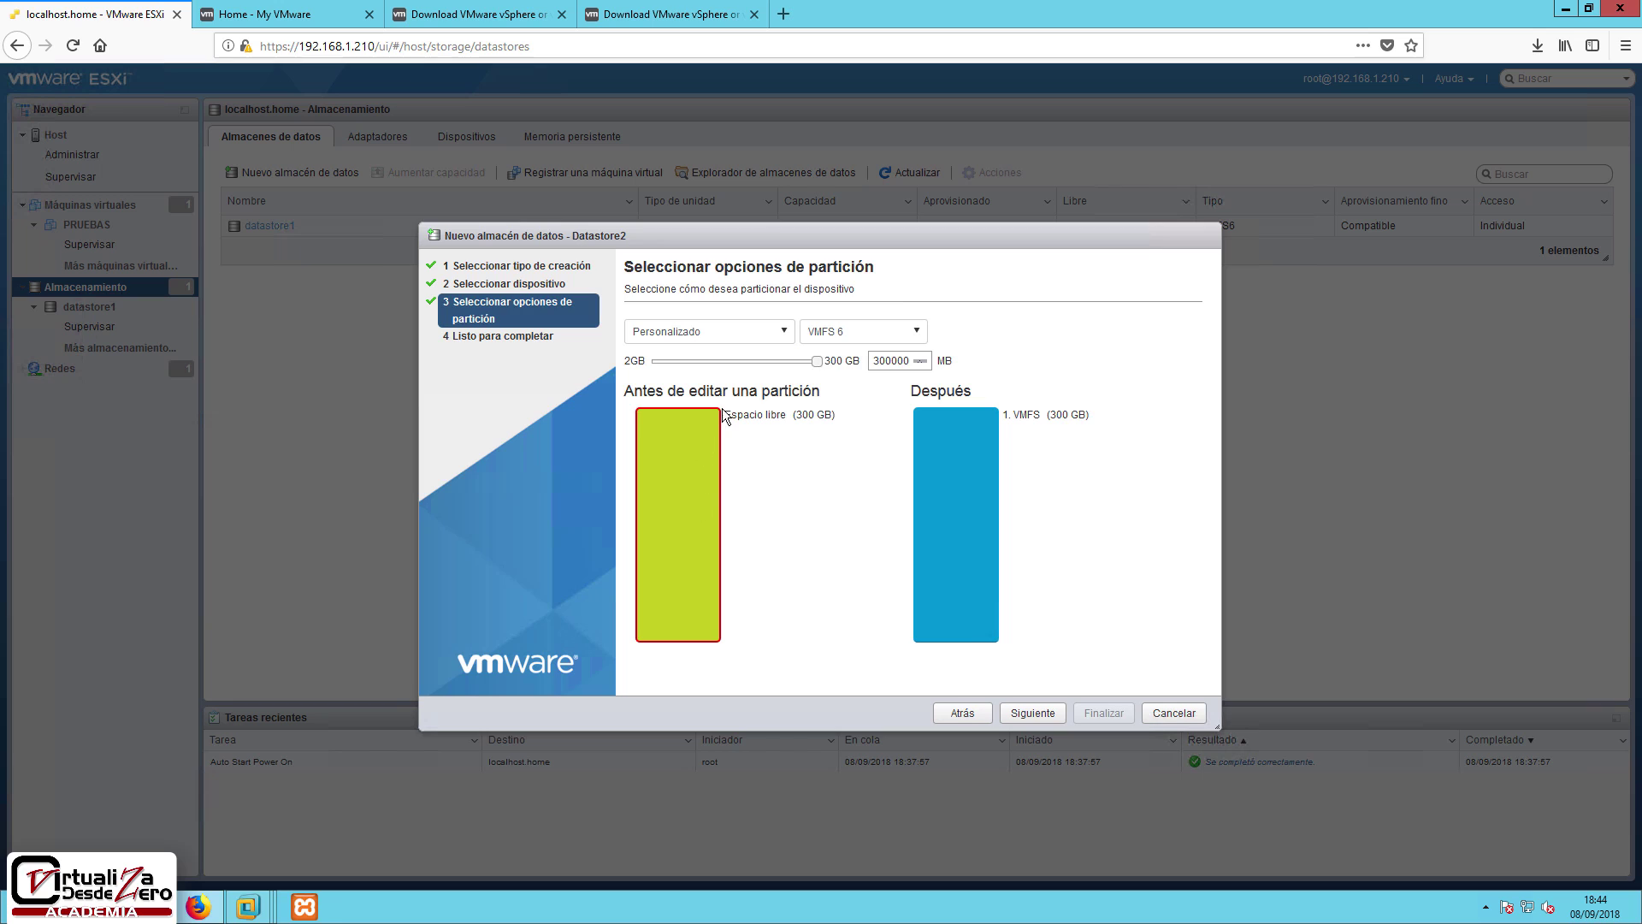
left_click_drag(817, 361, 689, 363)
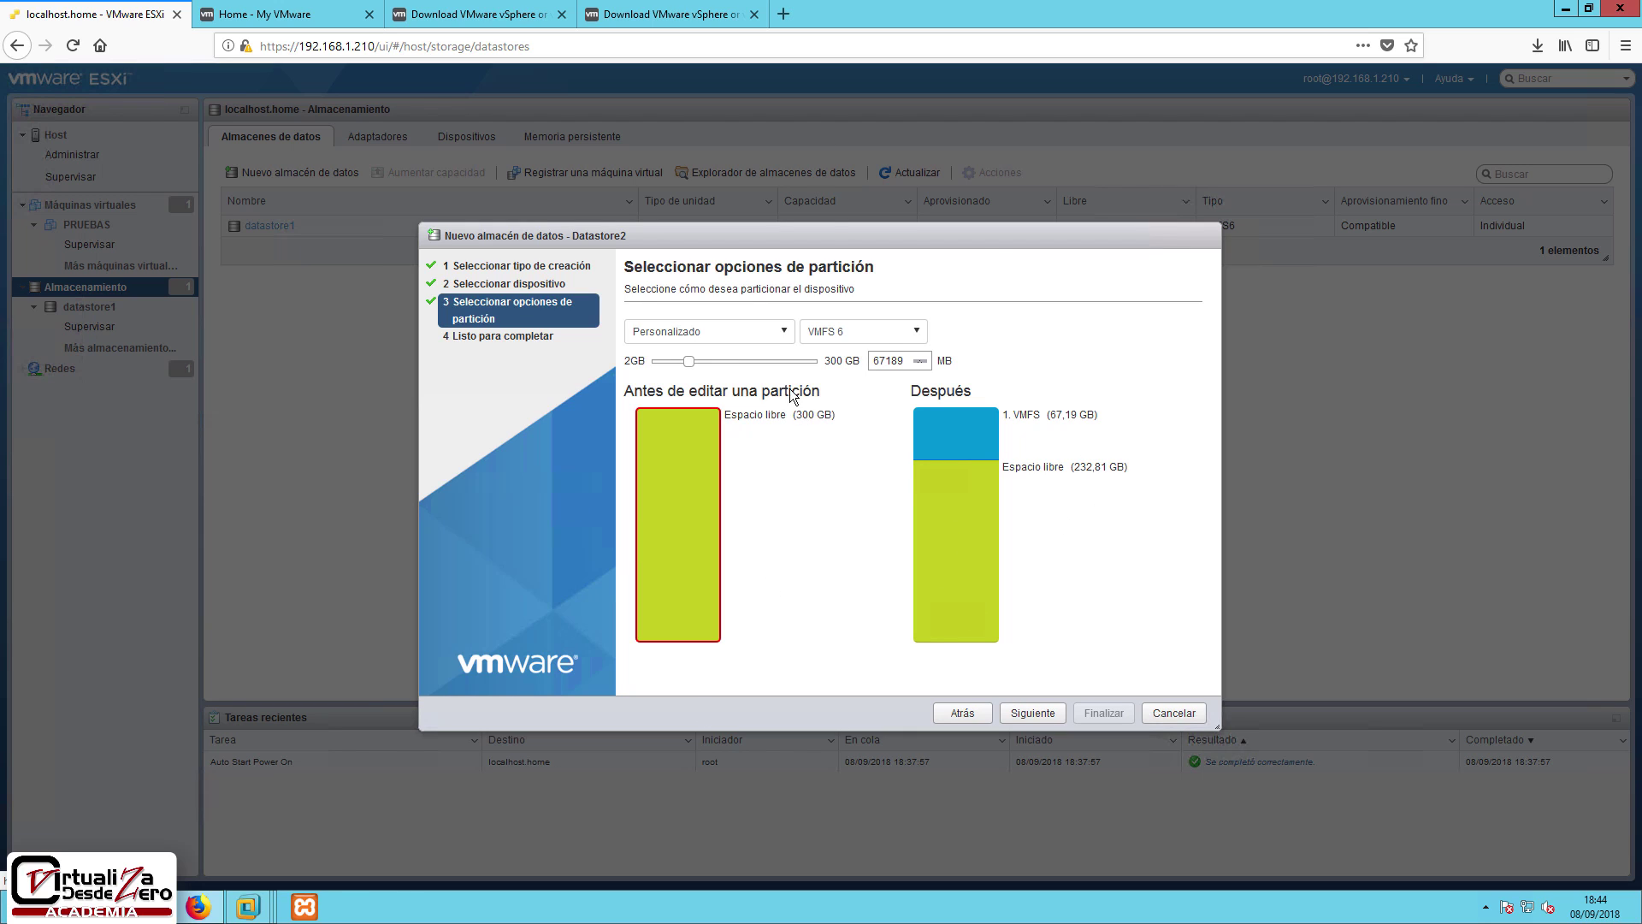
left_click_drag(689, 364, 1063, 377)
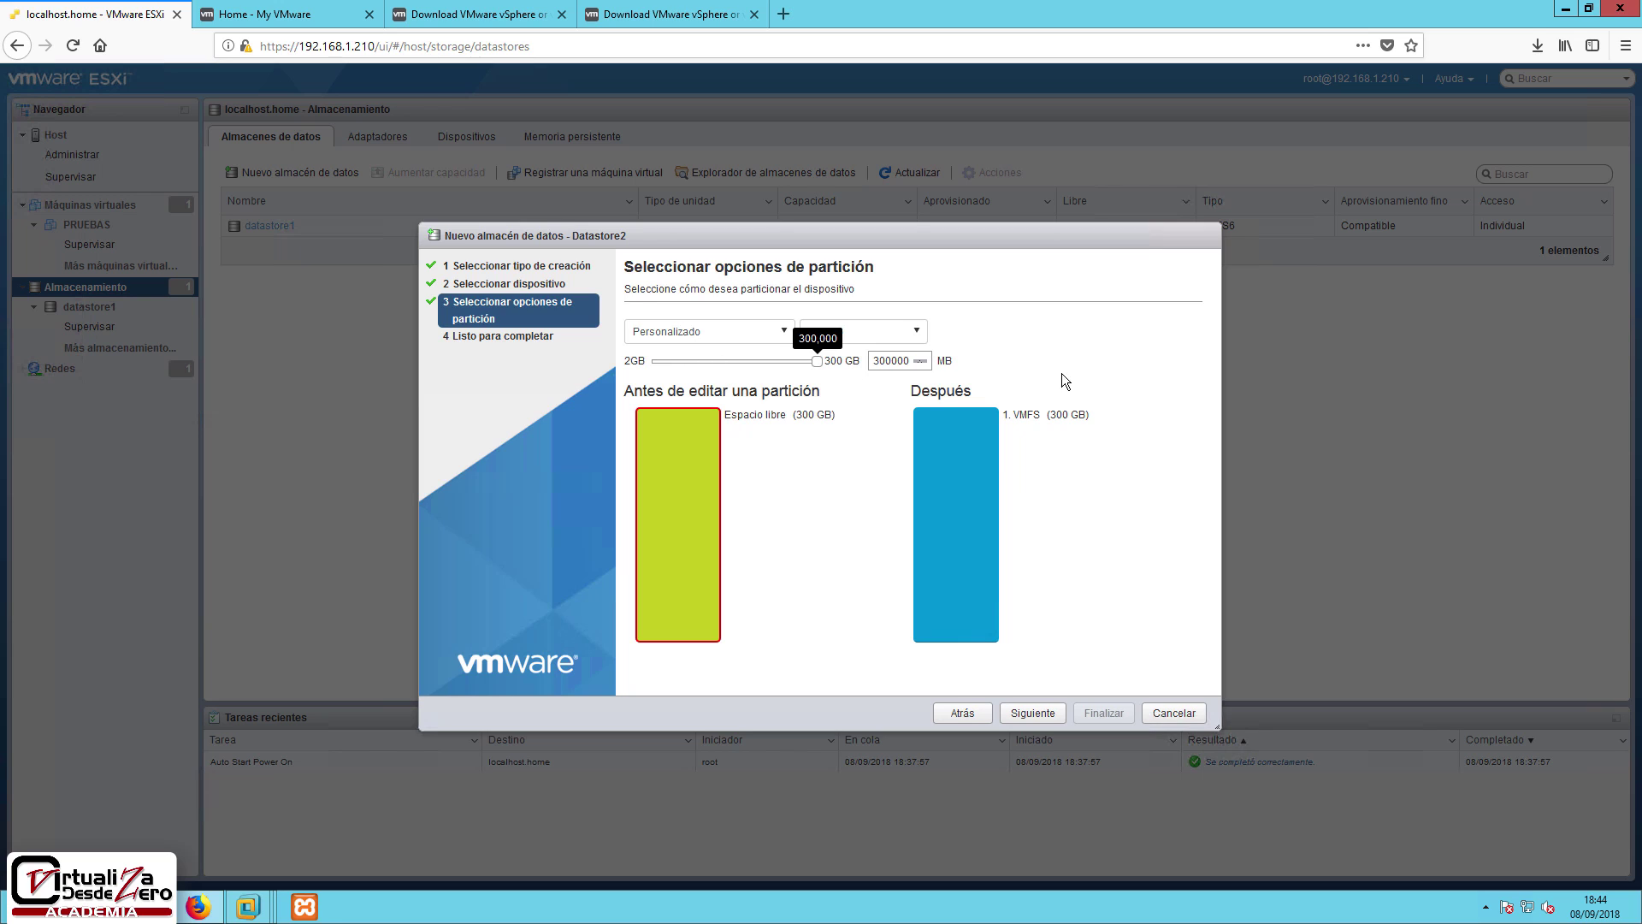
- Keep VMFS 6 as the file system version and finish creating Datastore2
left_click(919, 333)
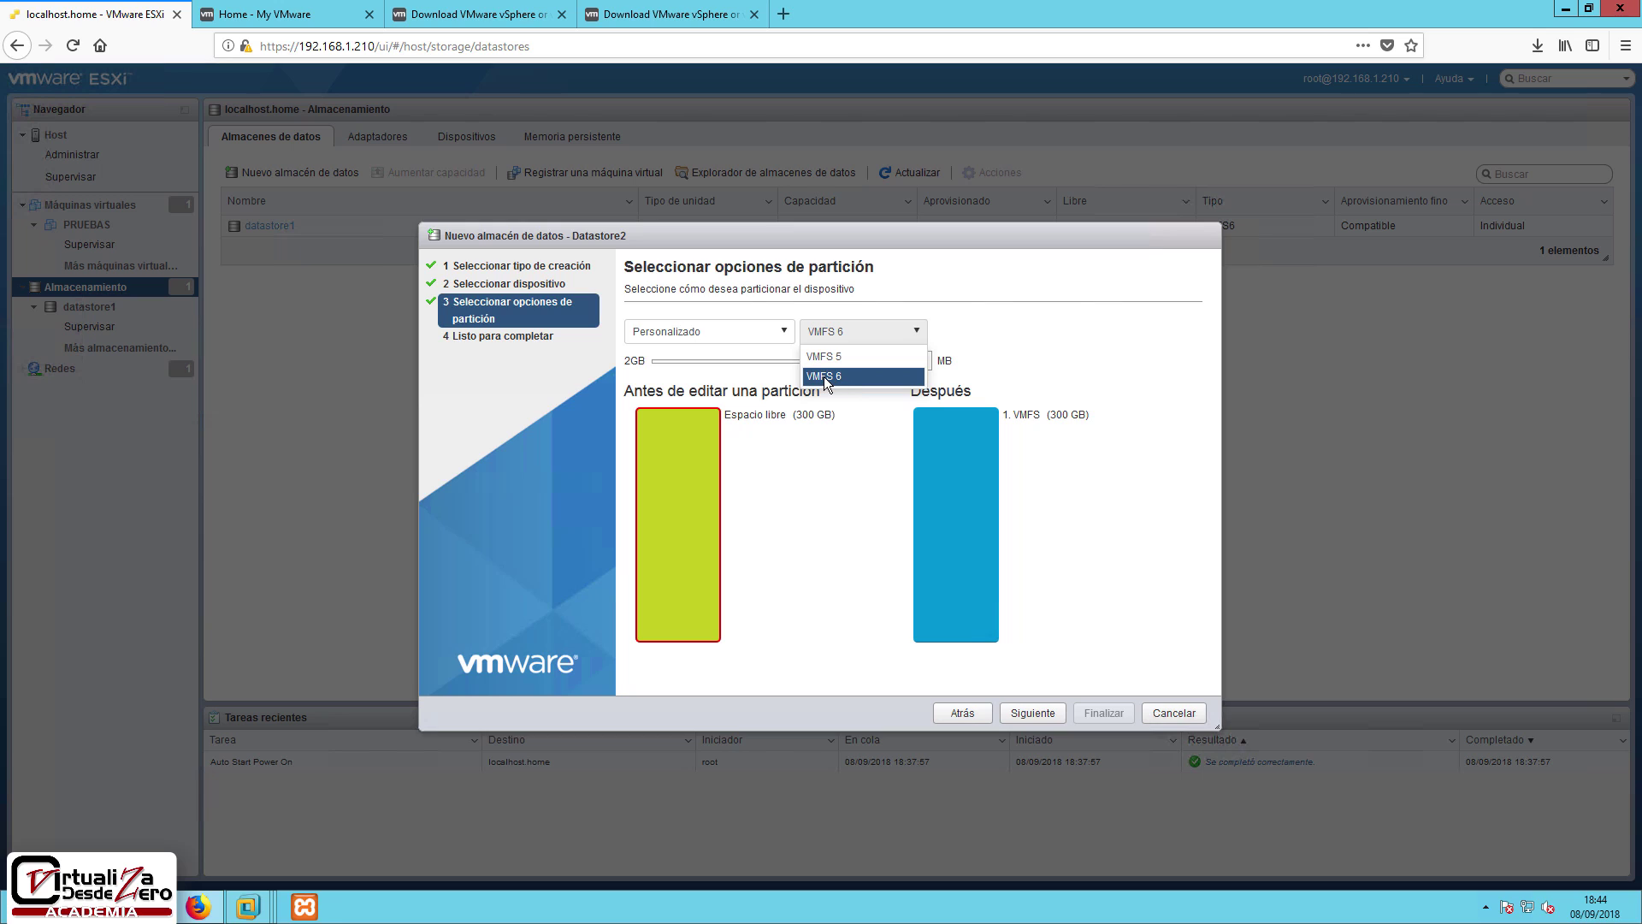
left_click(869, 378)
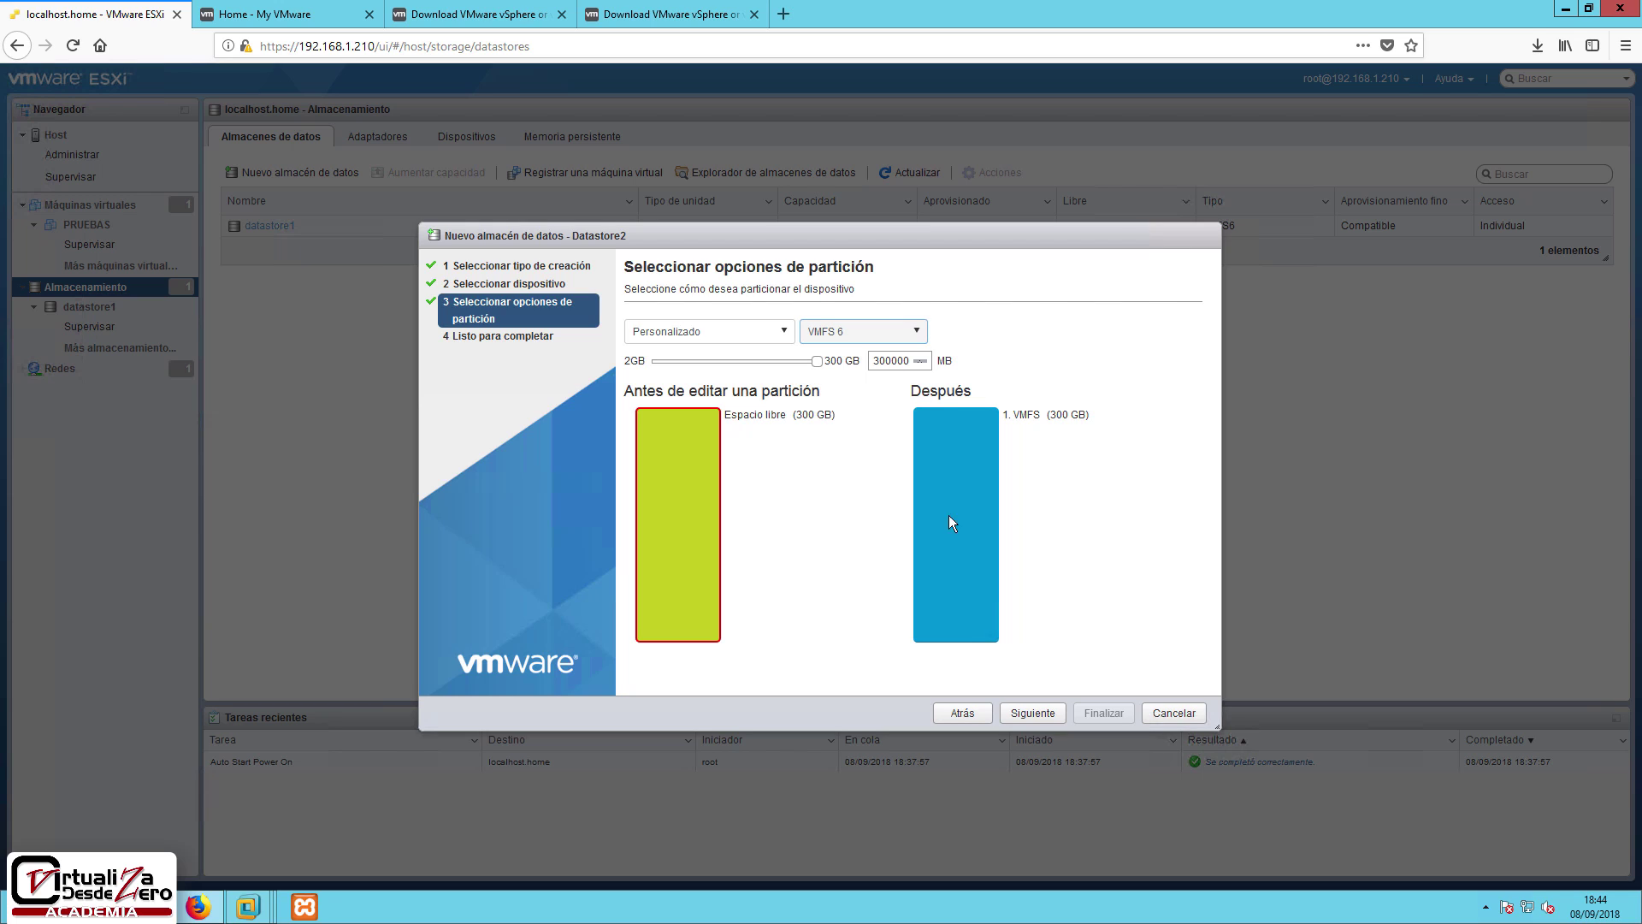
left_click(1040, 716)
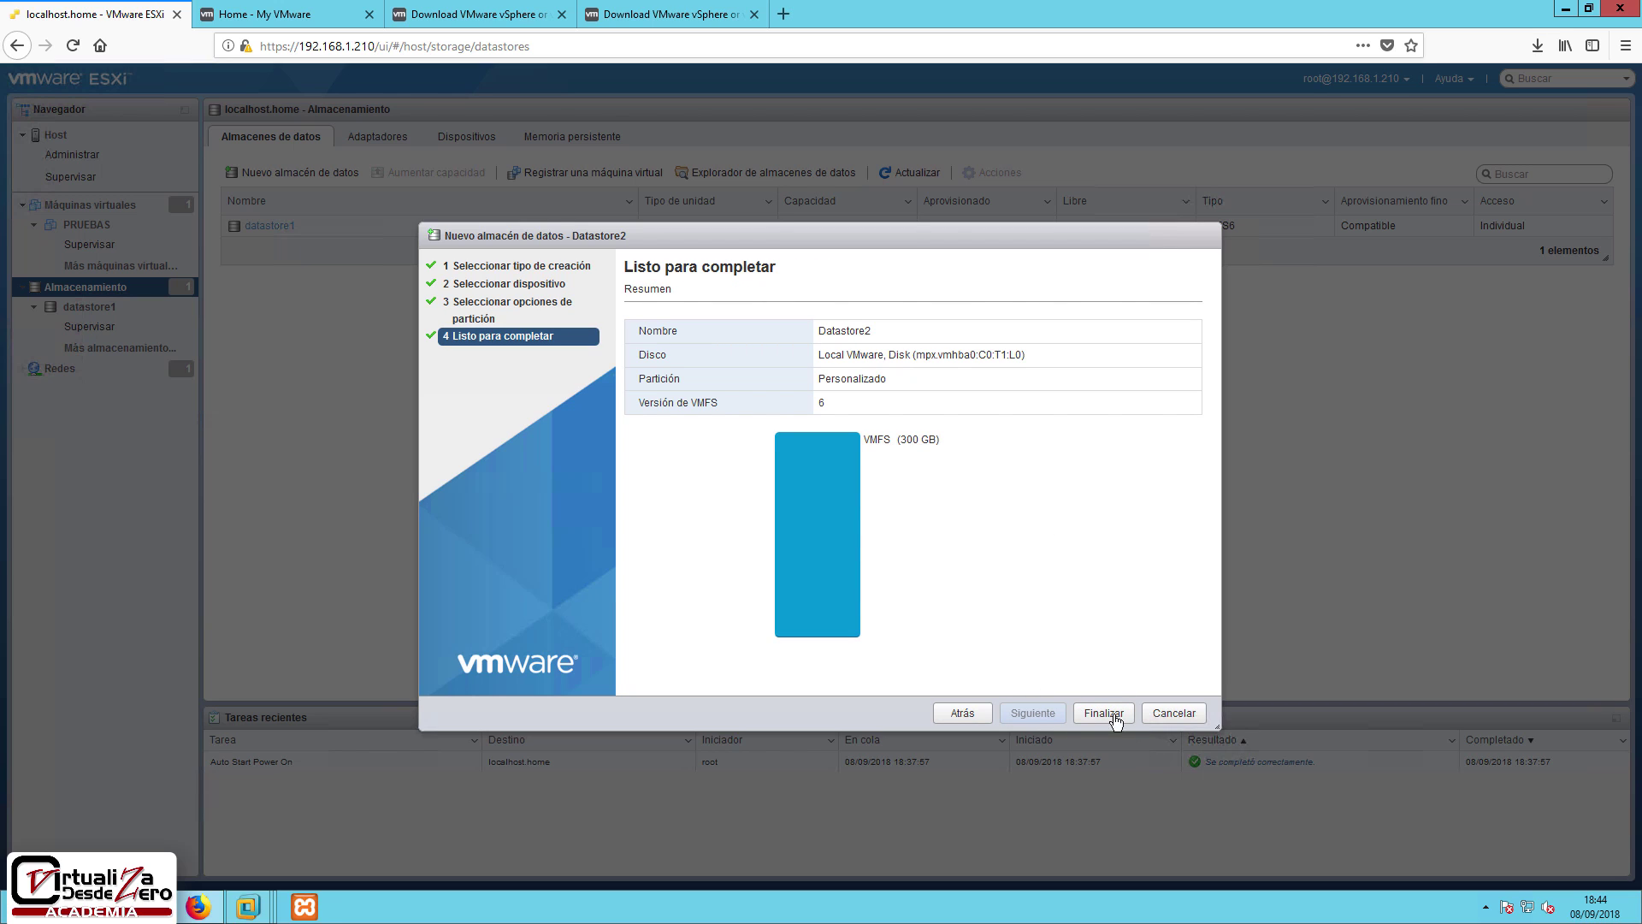
left_click(1110, 719)
left_click(1111, 717)
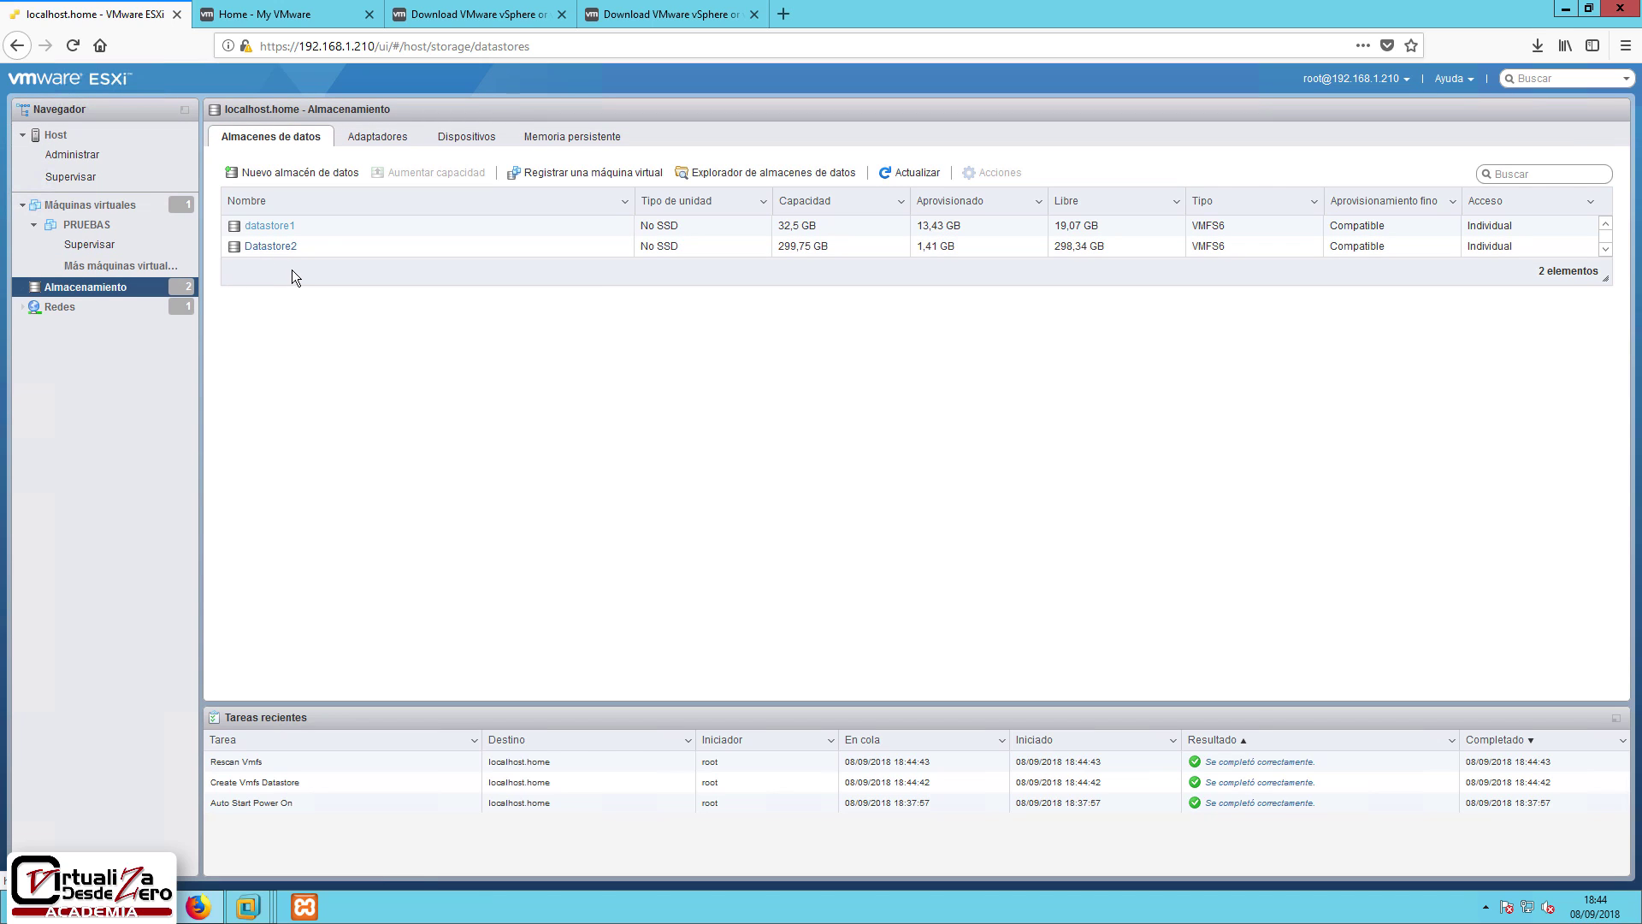
- Switch to the win32 folder window, run installer.exe and choose to install a new vCenter Server Appliance
mouse_move(247, 906)
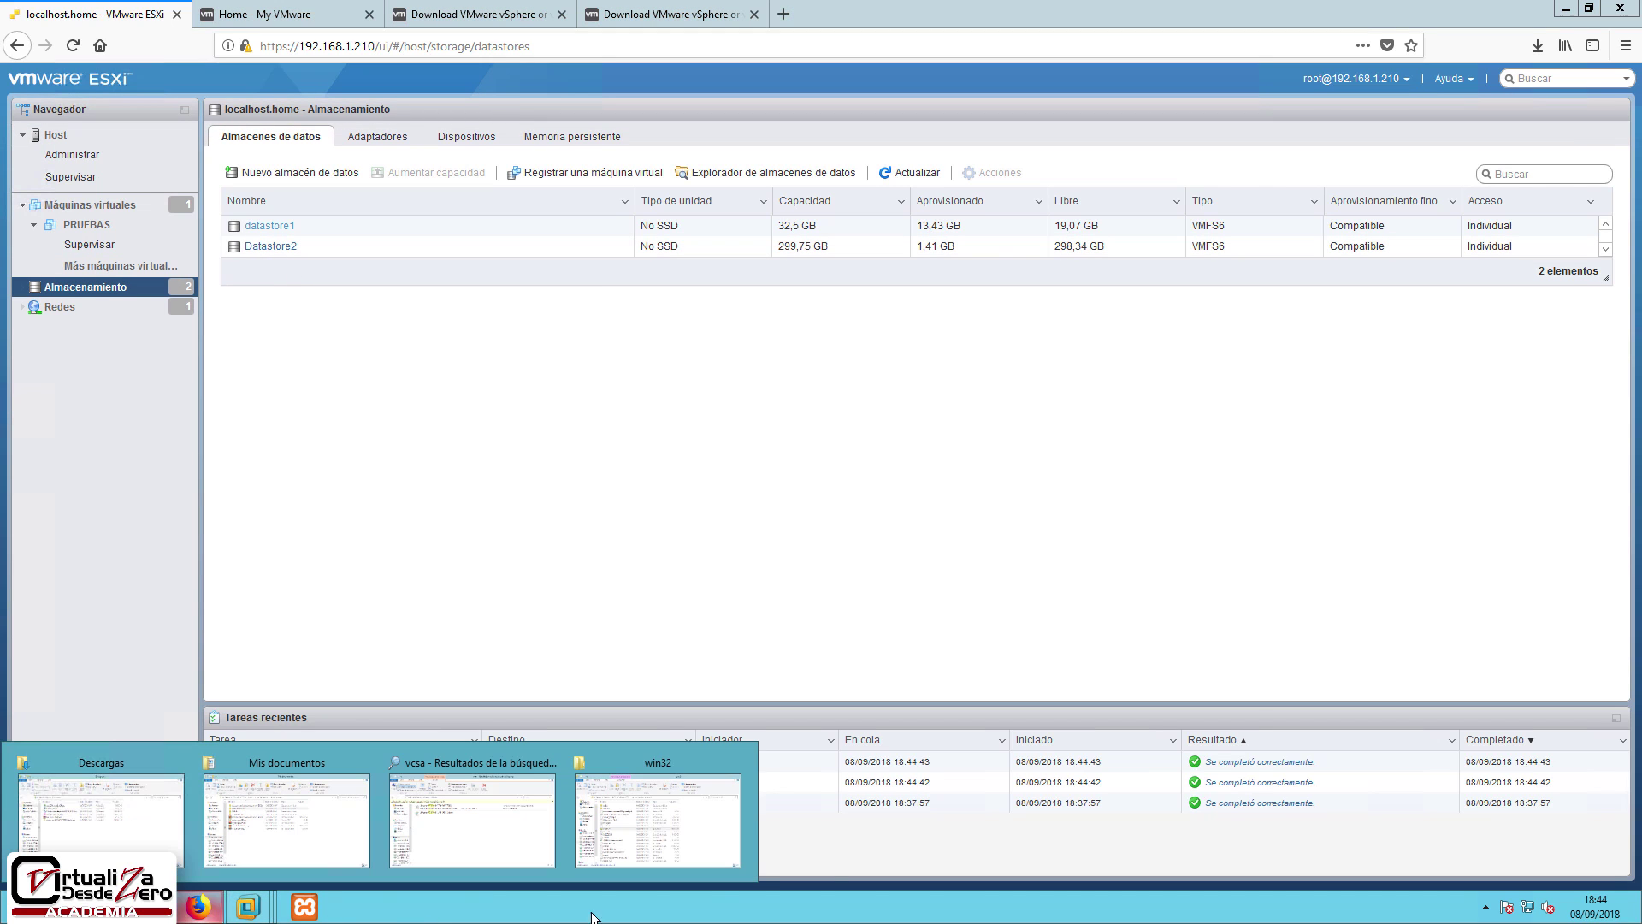
left_click(710, 859)
left_click_drag(773, 240, 785, 211)
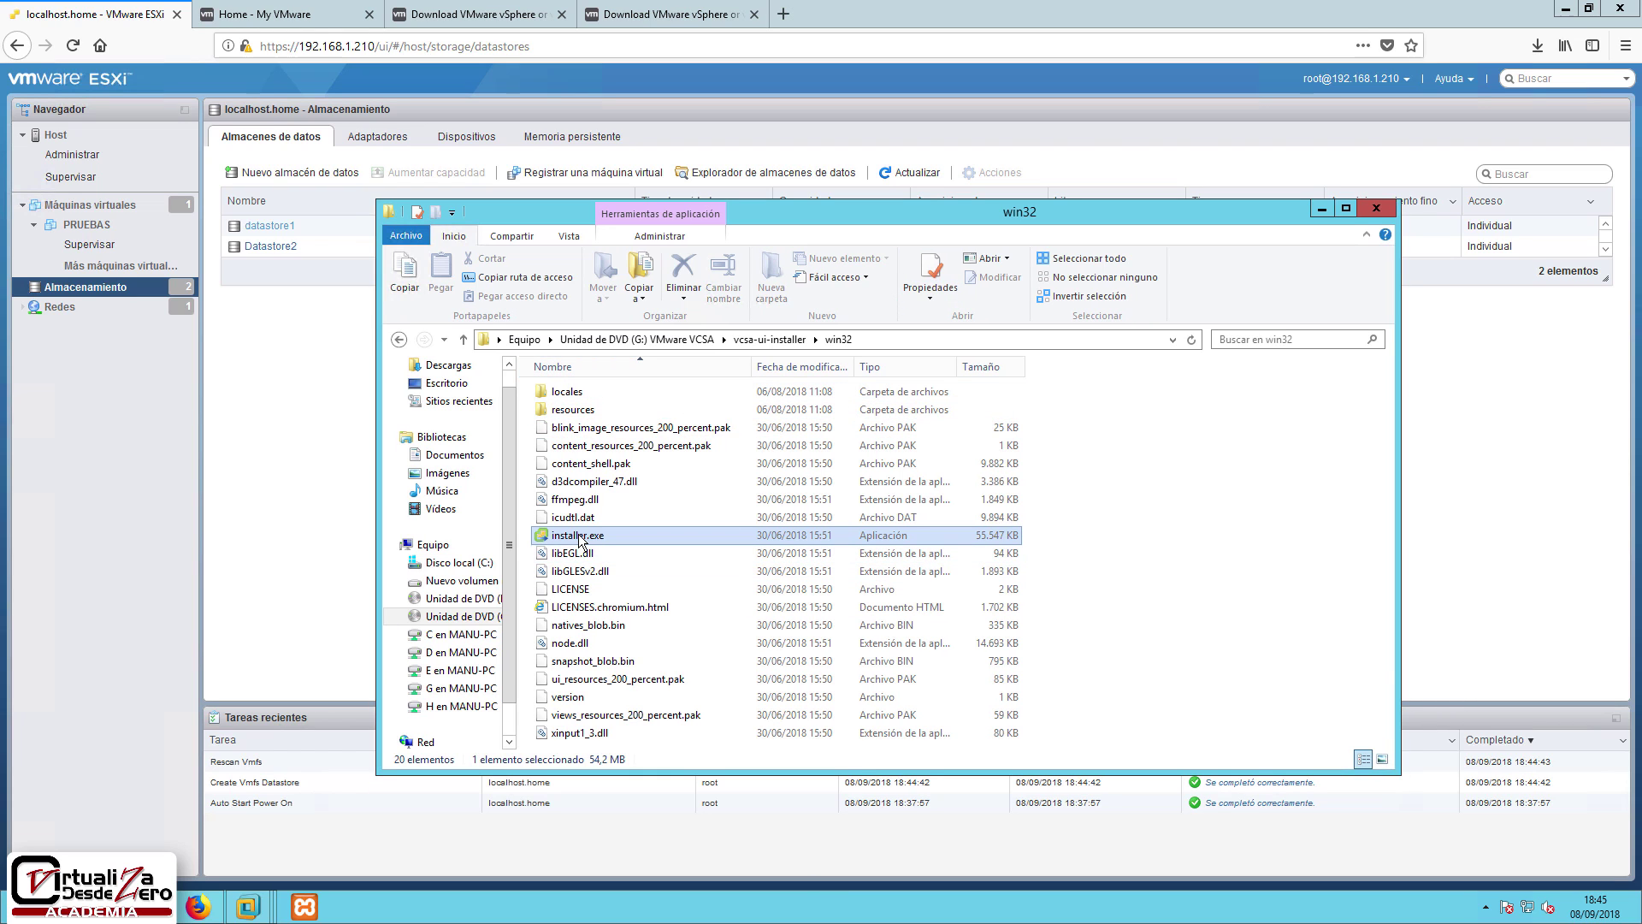
double_click(579, 537)
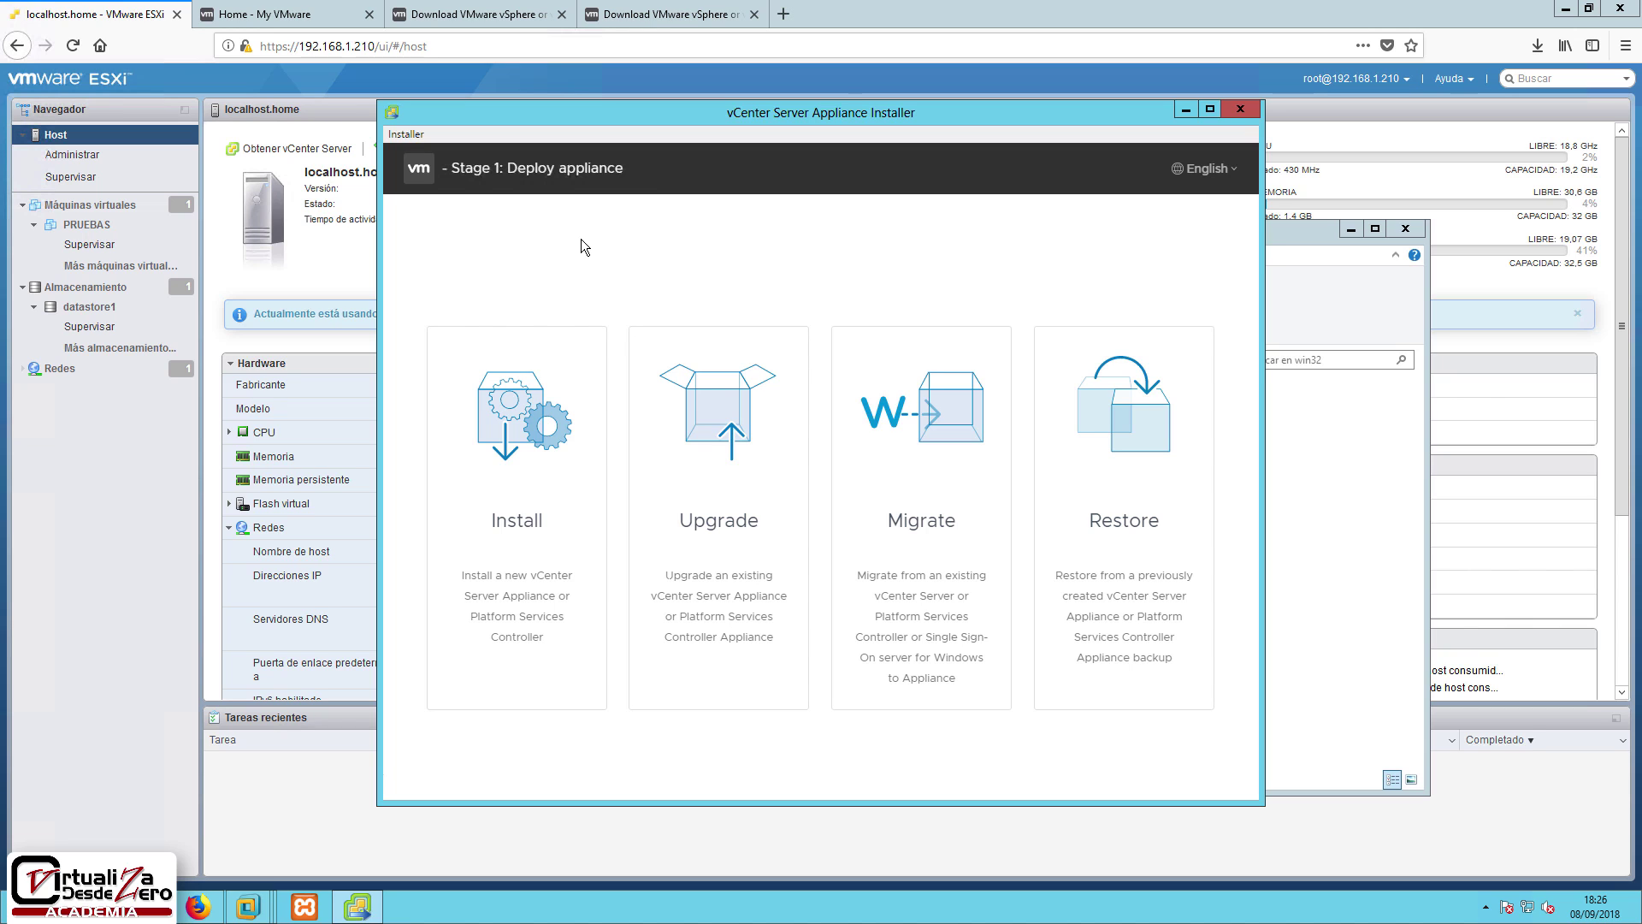
left_click(554, 380)
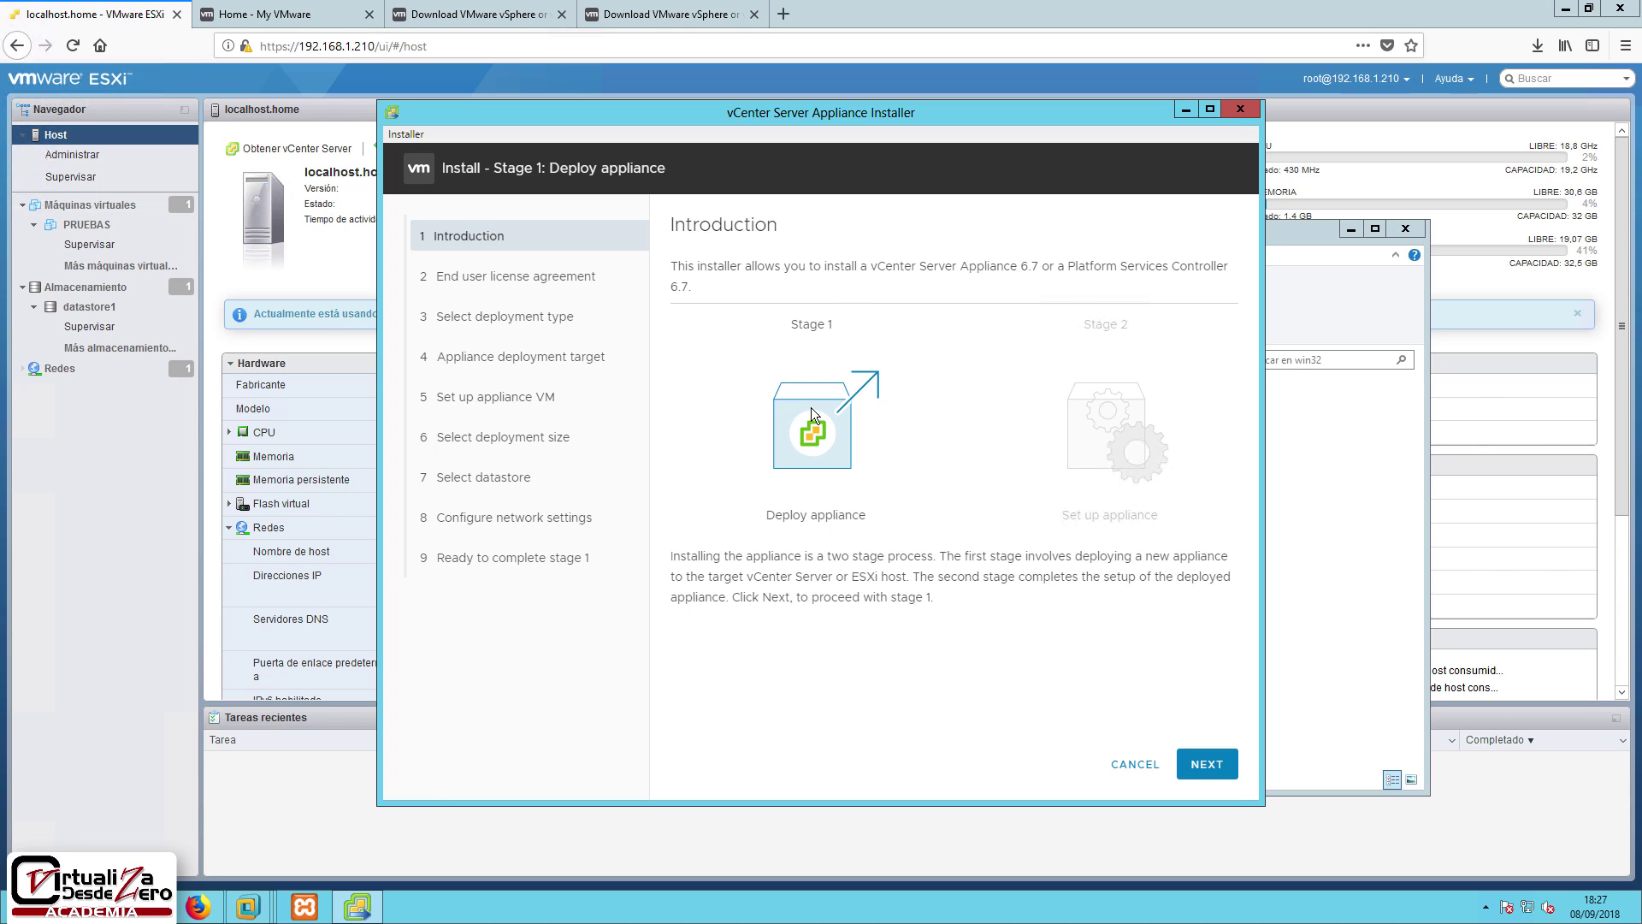
- Accept the end user license agreement and proceed with the vCenter Server with an Embedded Platform Services Controller deployment type
left_click(1188, 764)
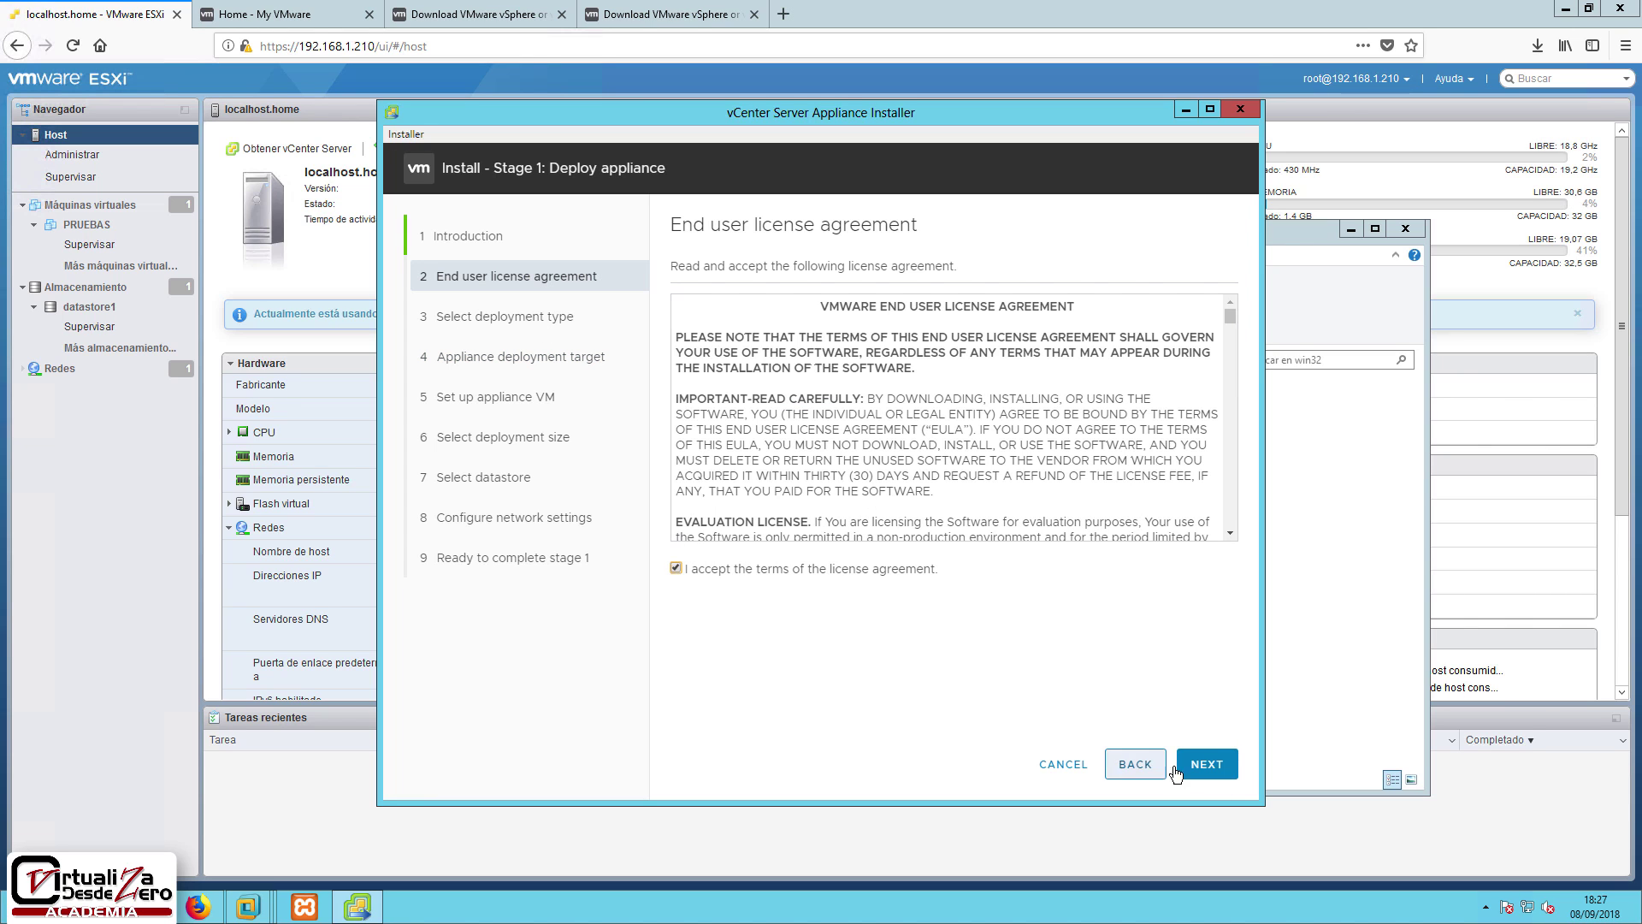
left_click_drag(1228, 353, 1108, 787)
left_click(1207, 765)
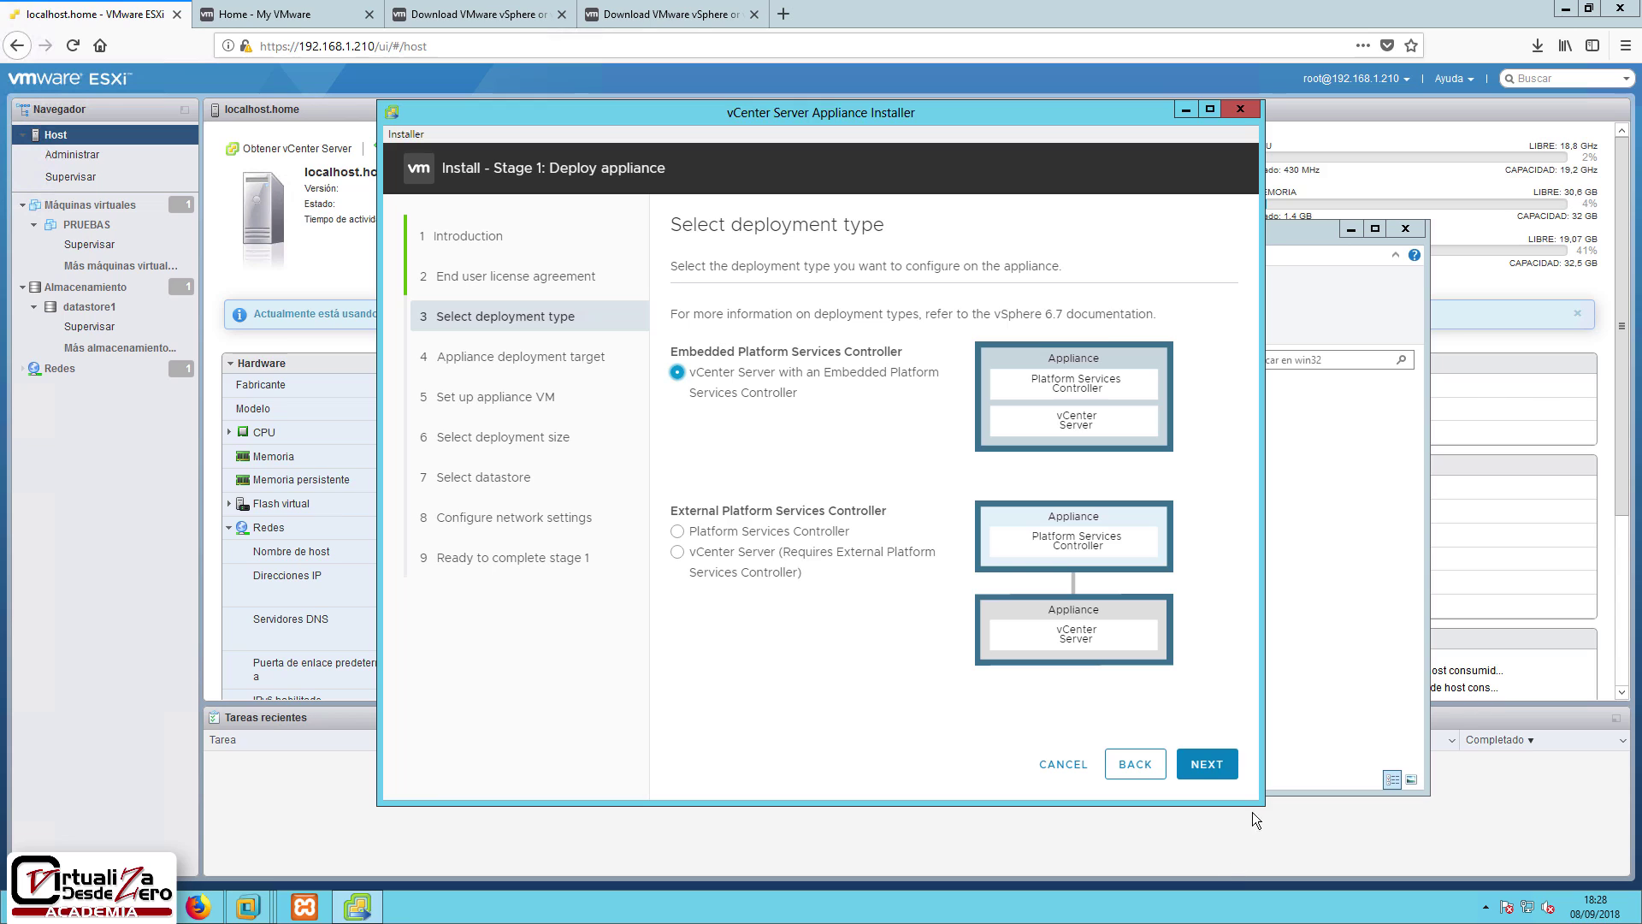
left_click(1207, 764)
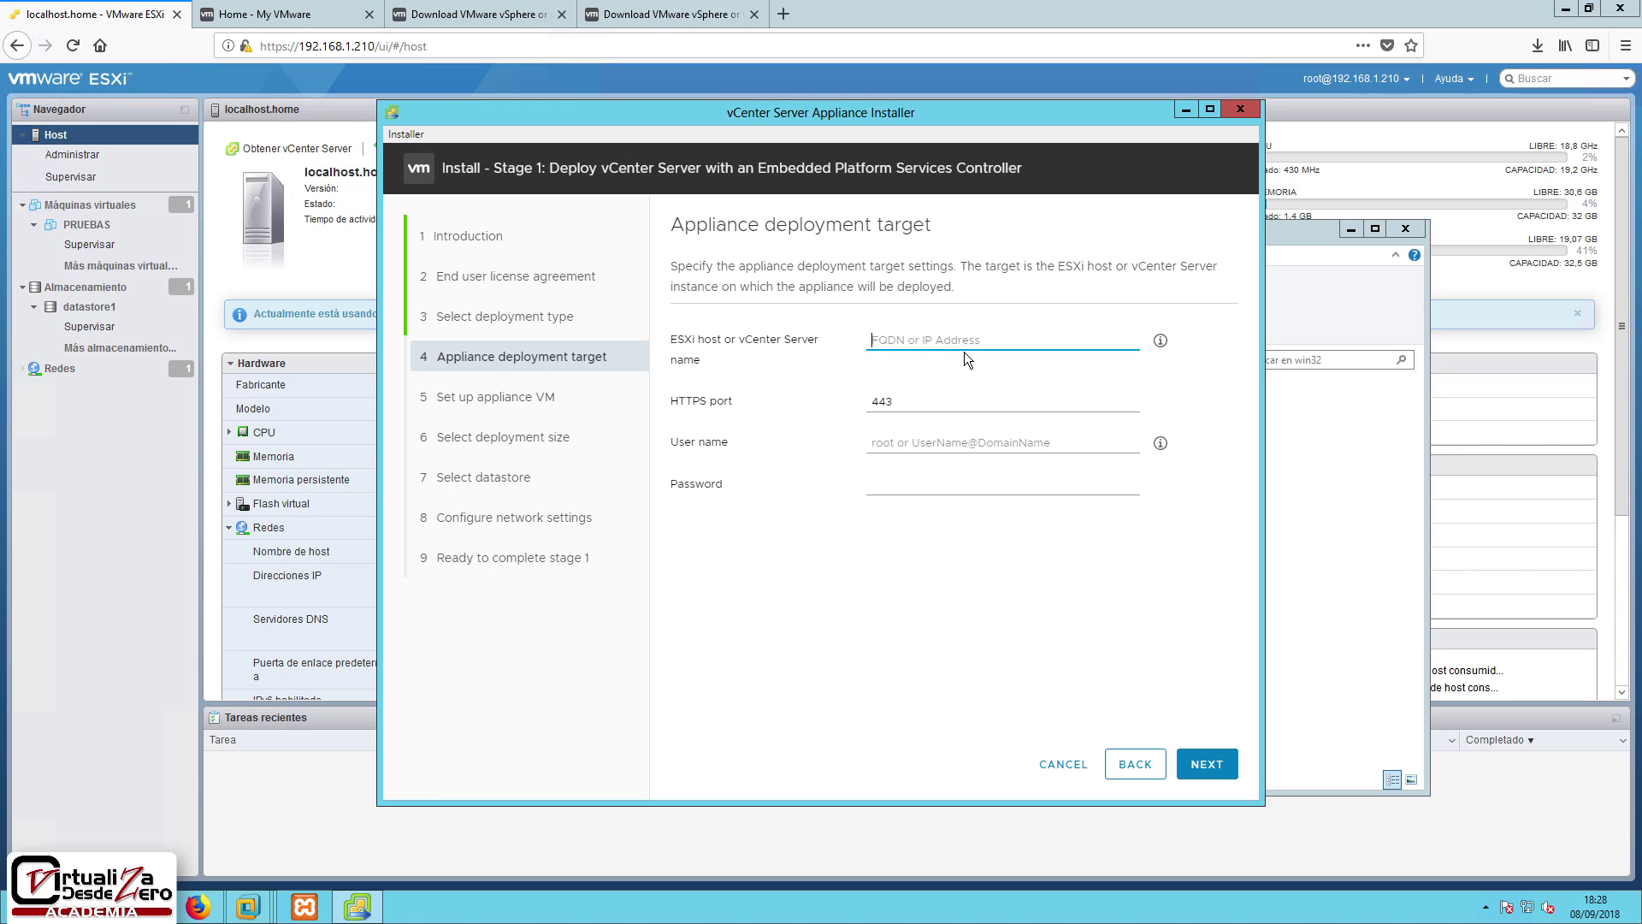
- Set the deployment target to ESXi host 192.168.1.210 with user root, enter the host password and accept the SSL certificate
type("192")
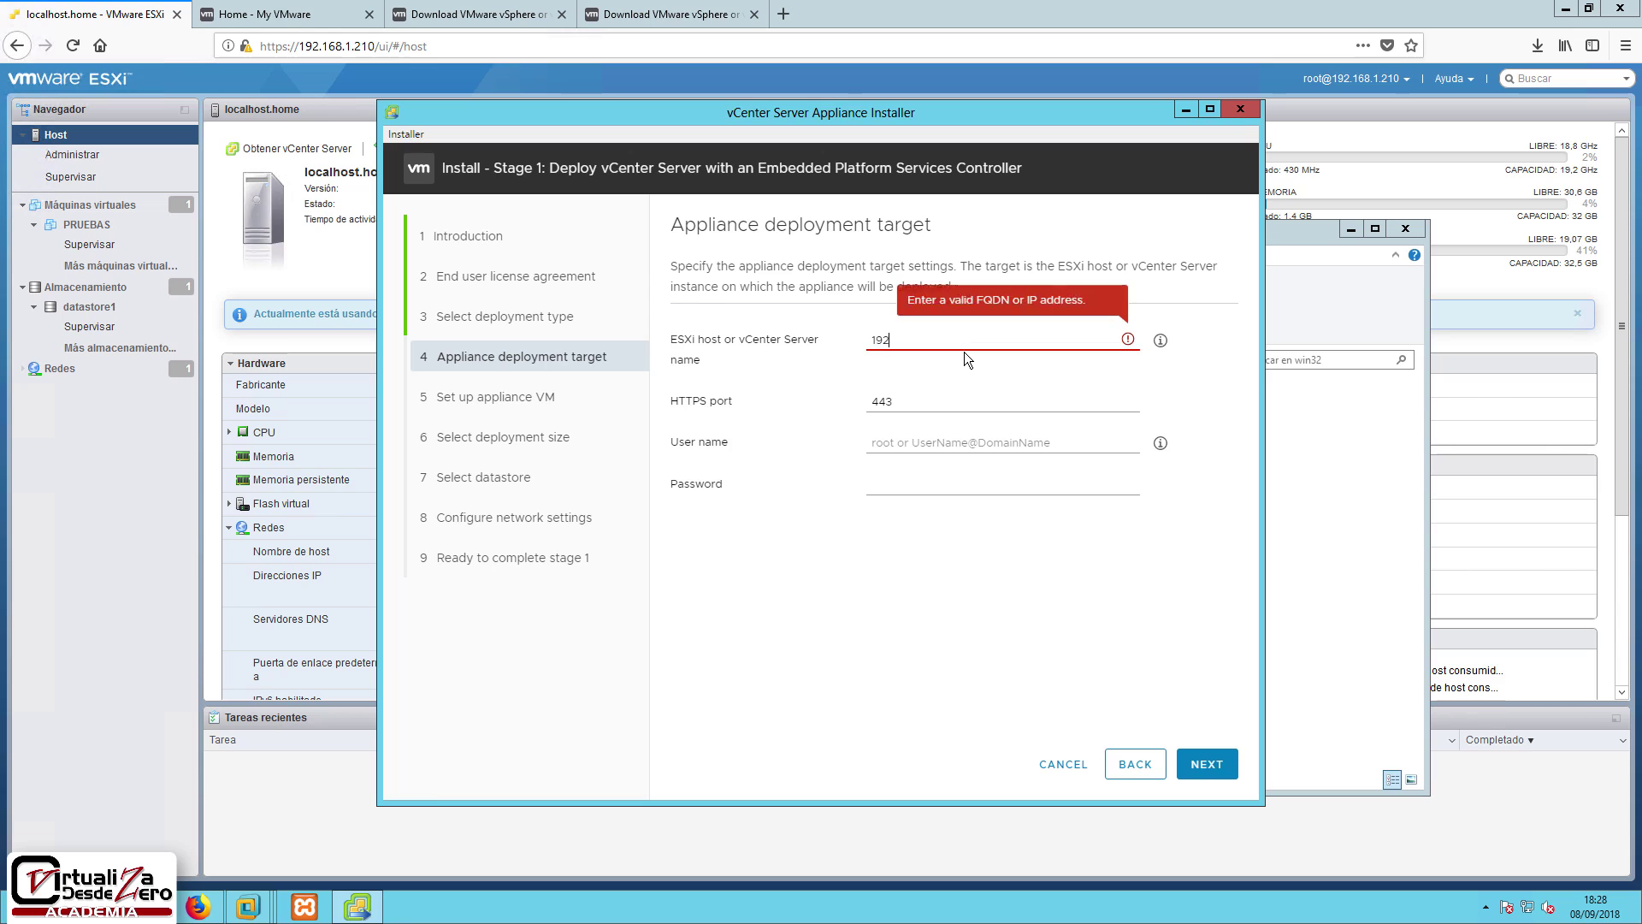
type(".168")
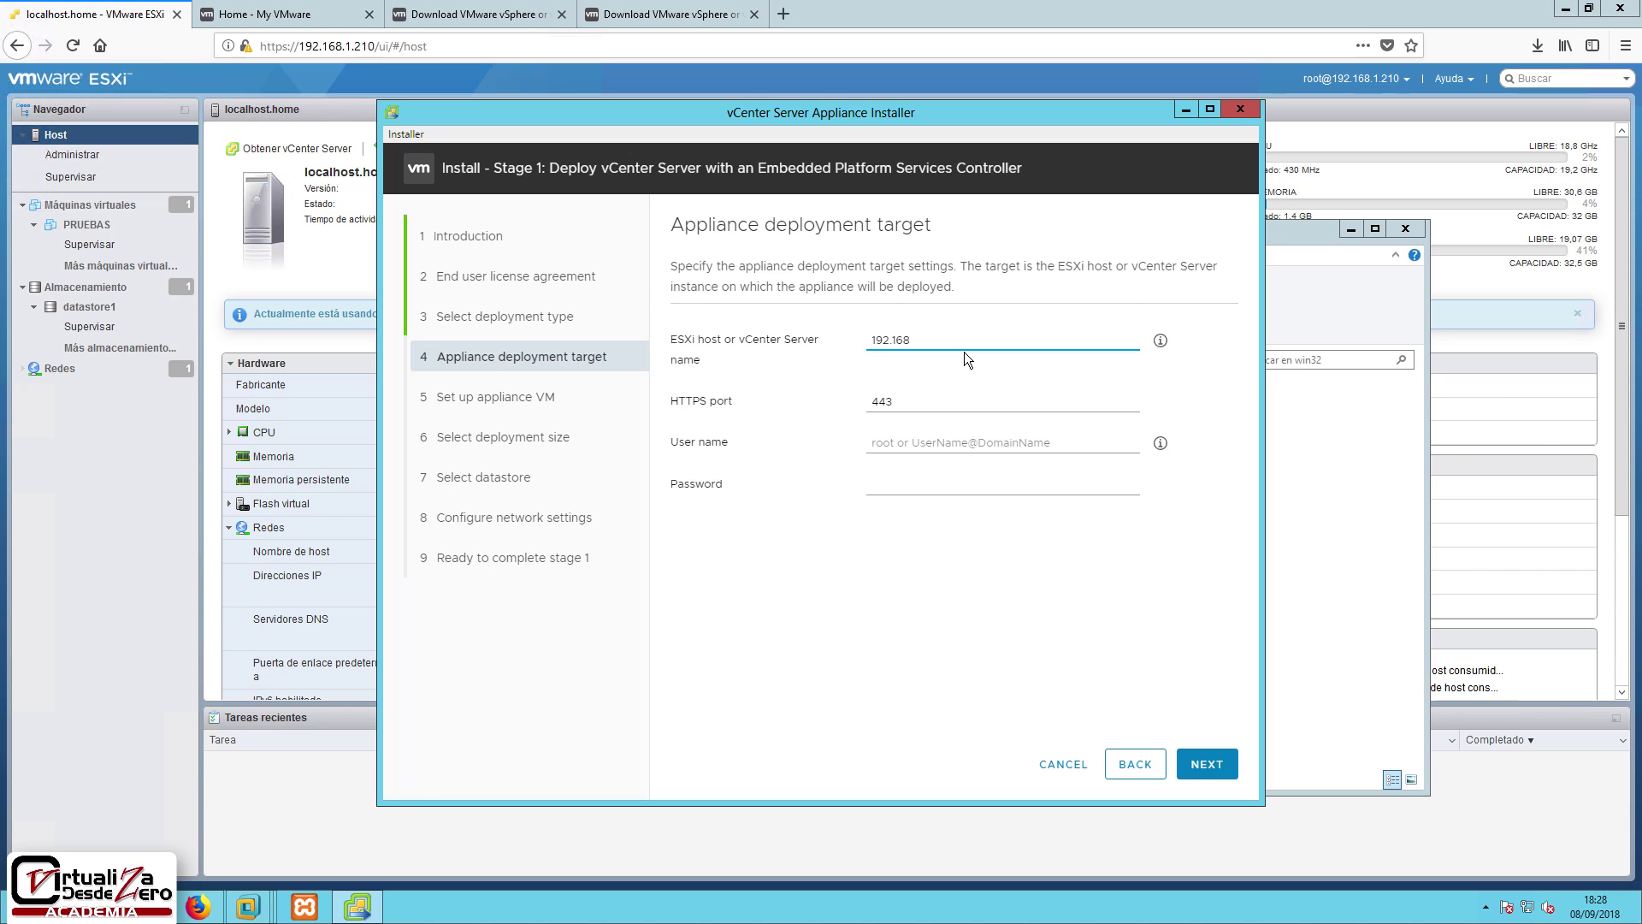
type(".1.210")
left_click(881, 441)
type("root")
left_click(910, 479)
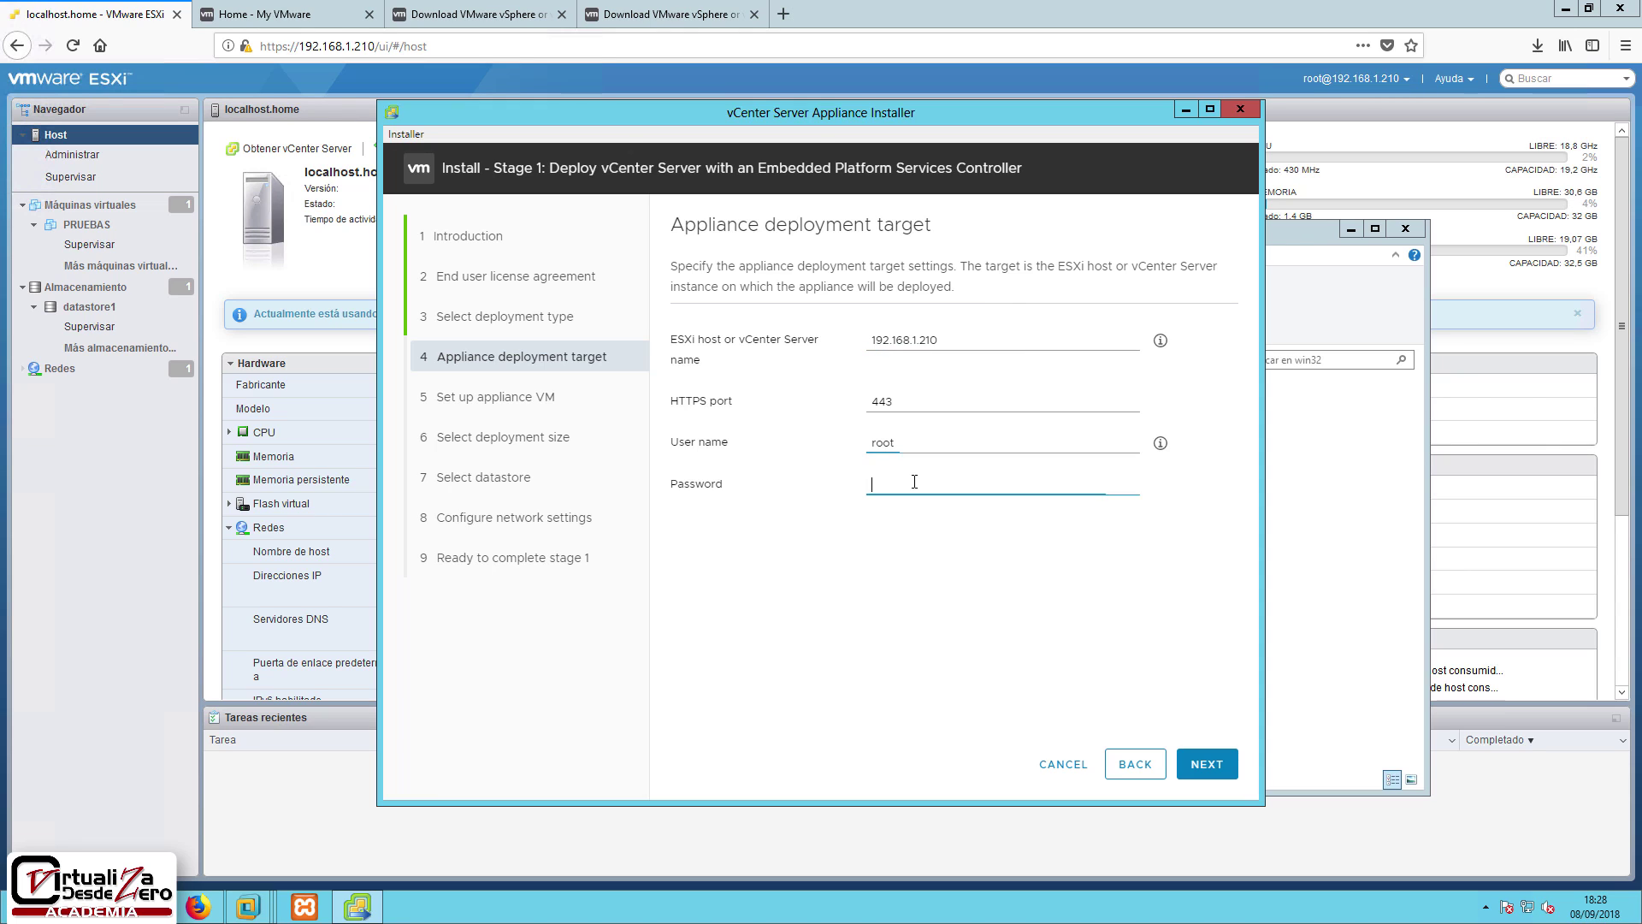
type("**************")
left_click(1224, 764)
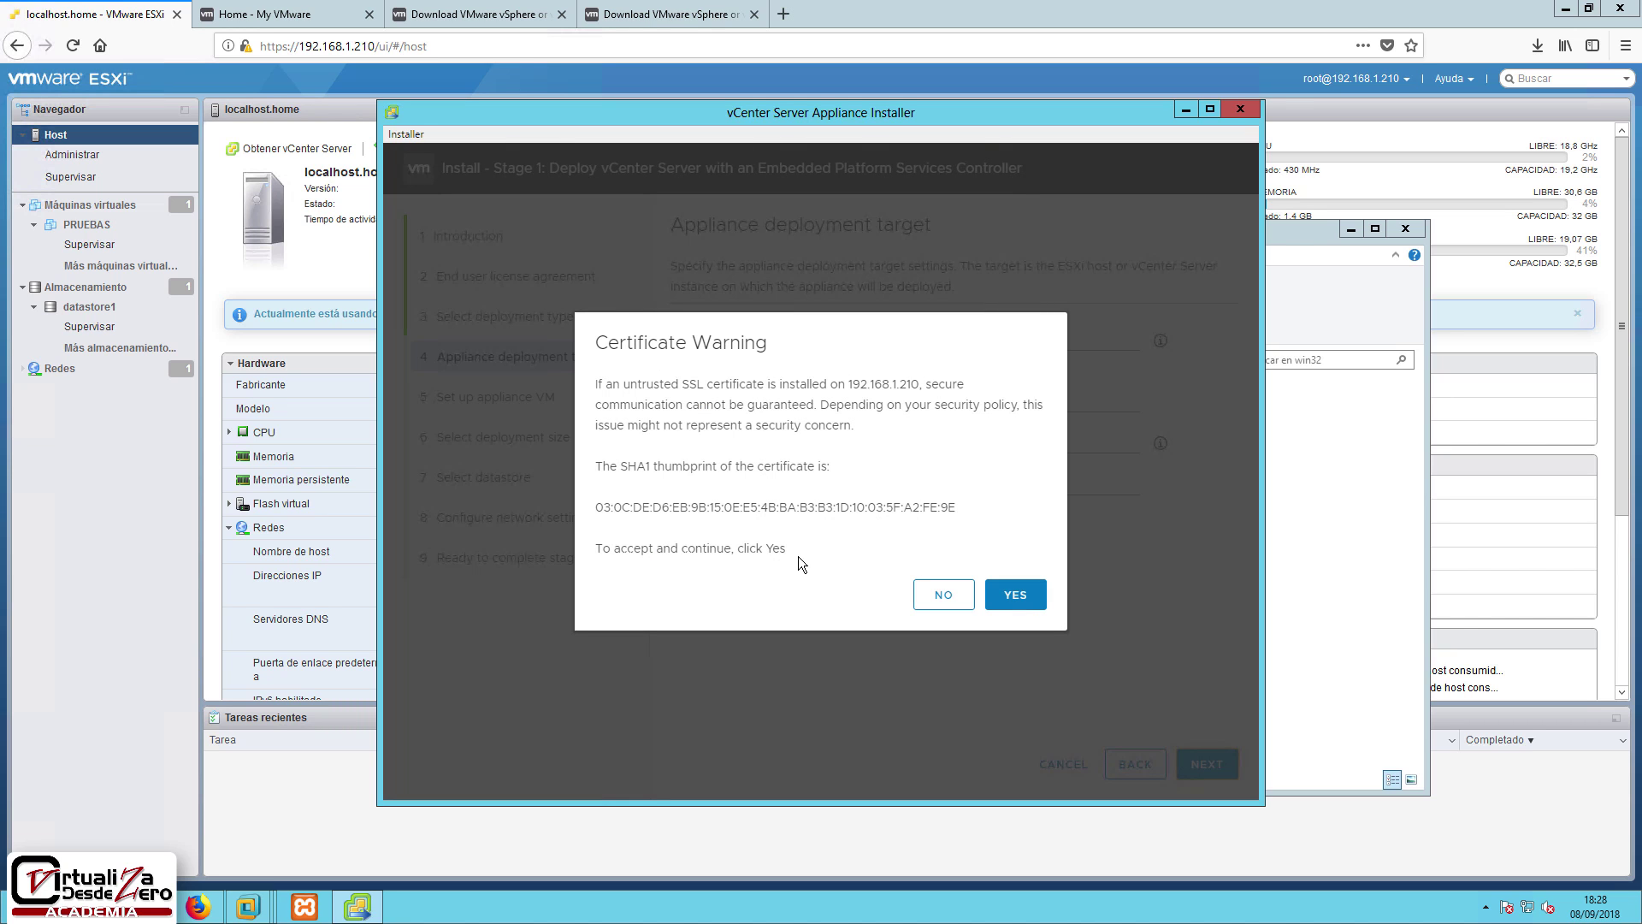
left_click(1033, 600)
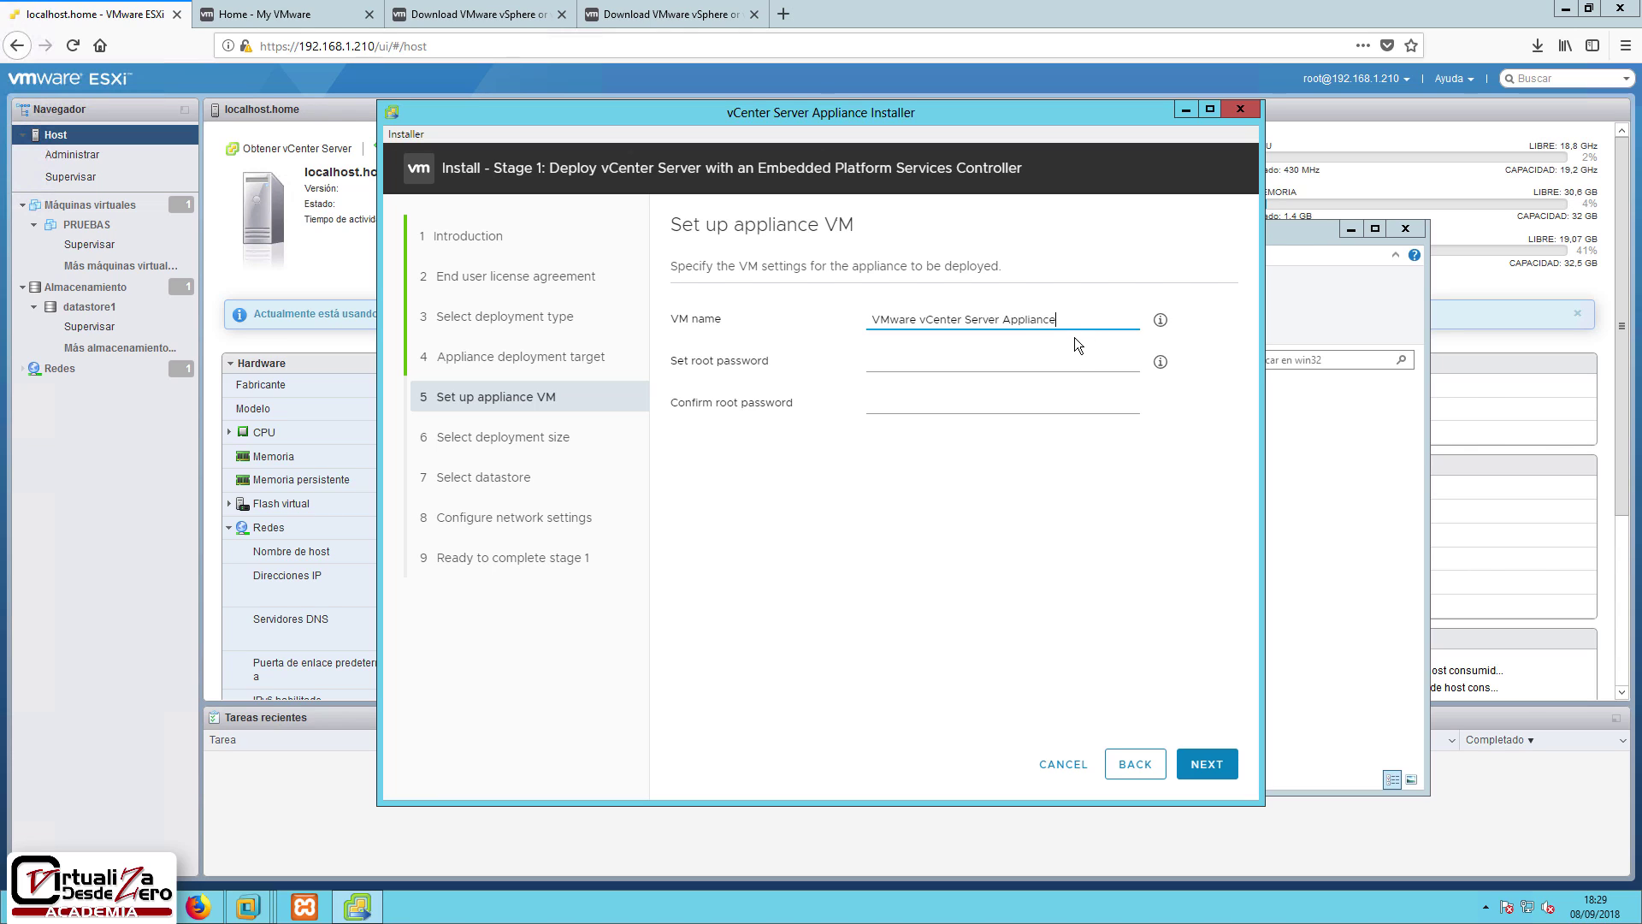
- Name the appliance VM VCSA, and set and confirm its root password
key("ctrl+a")
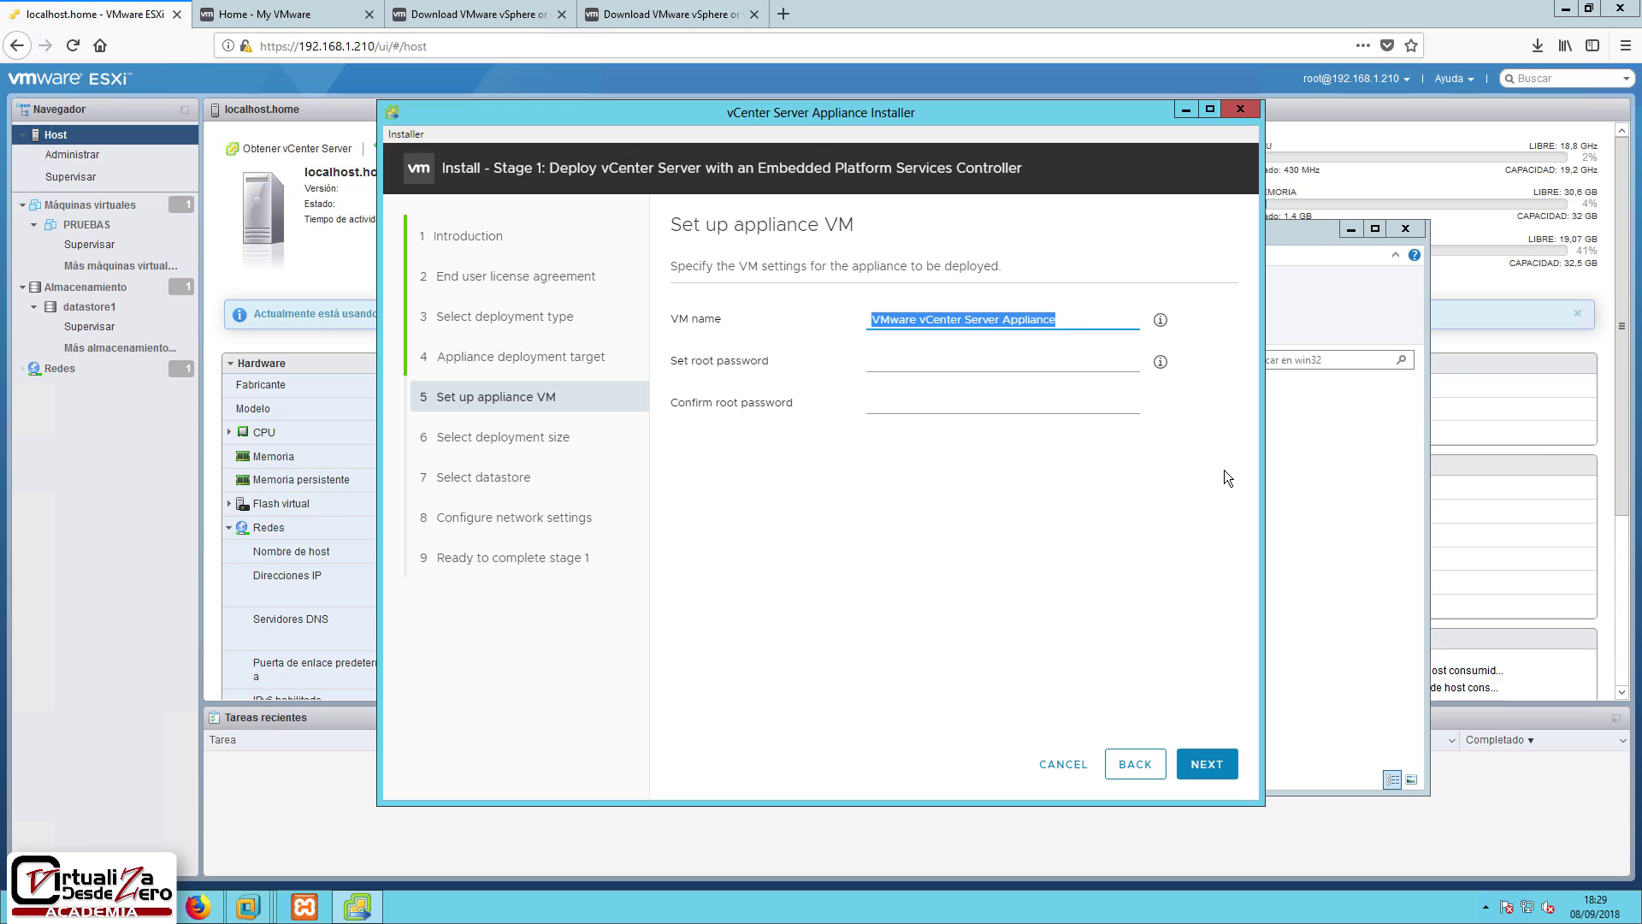
type("VCSA")
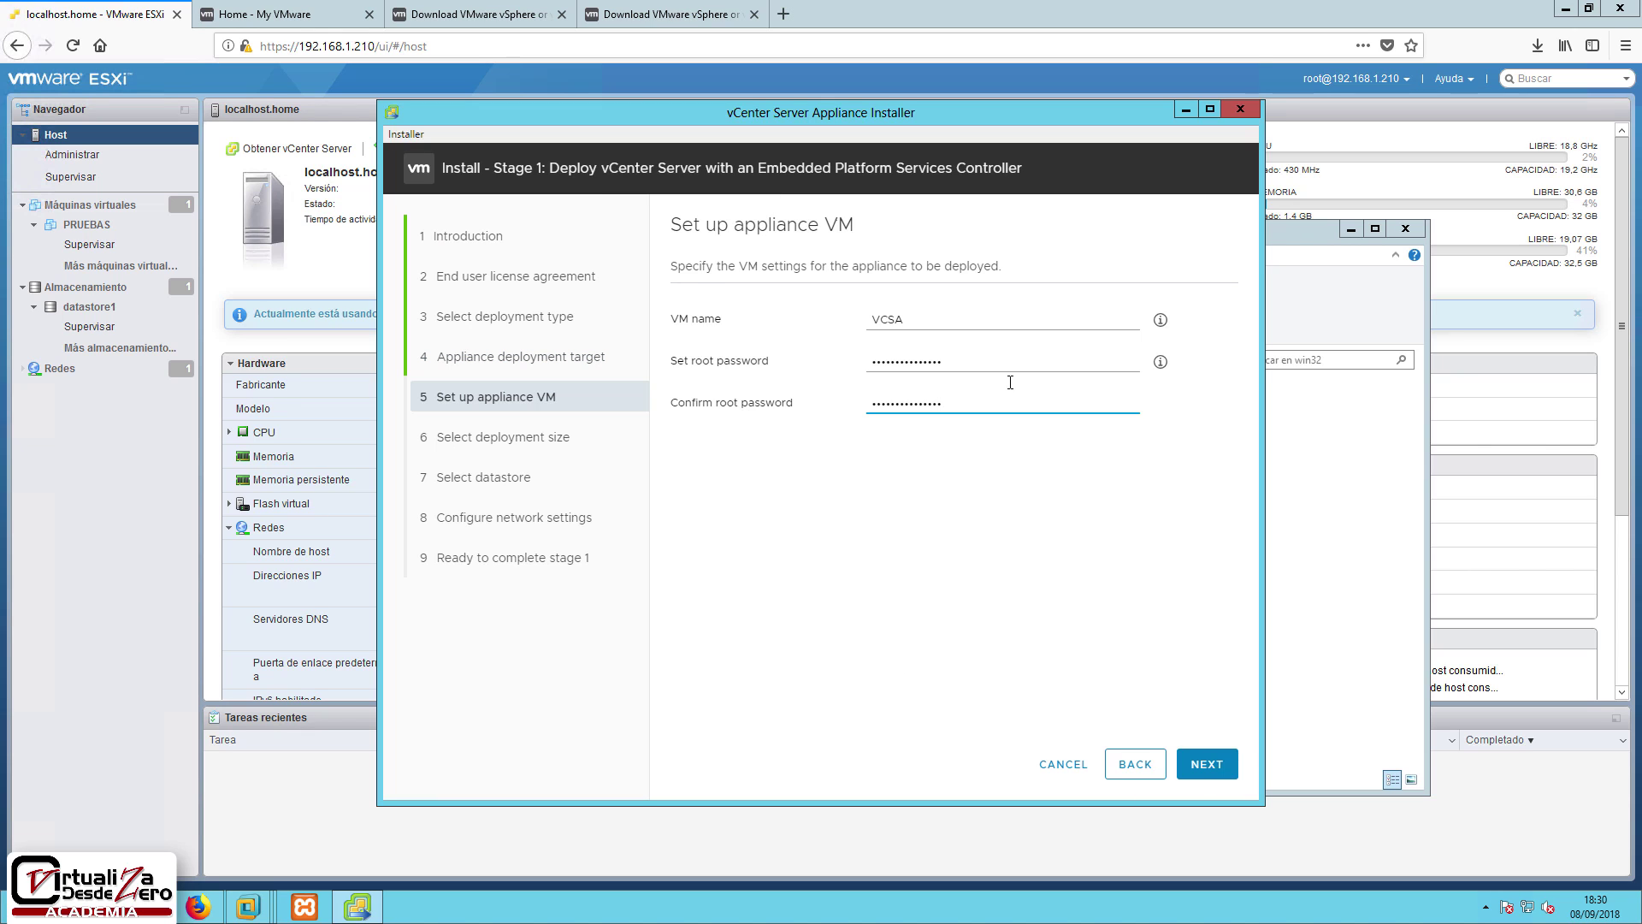
left_click(1206, 763)
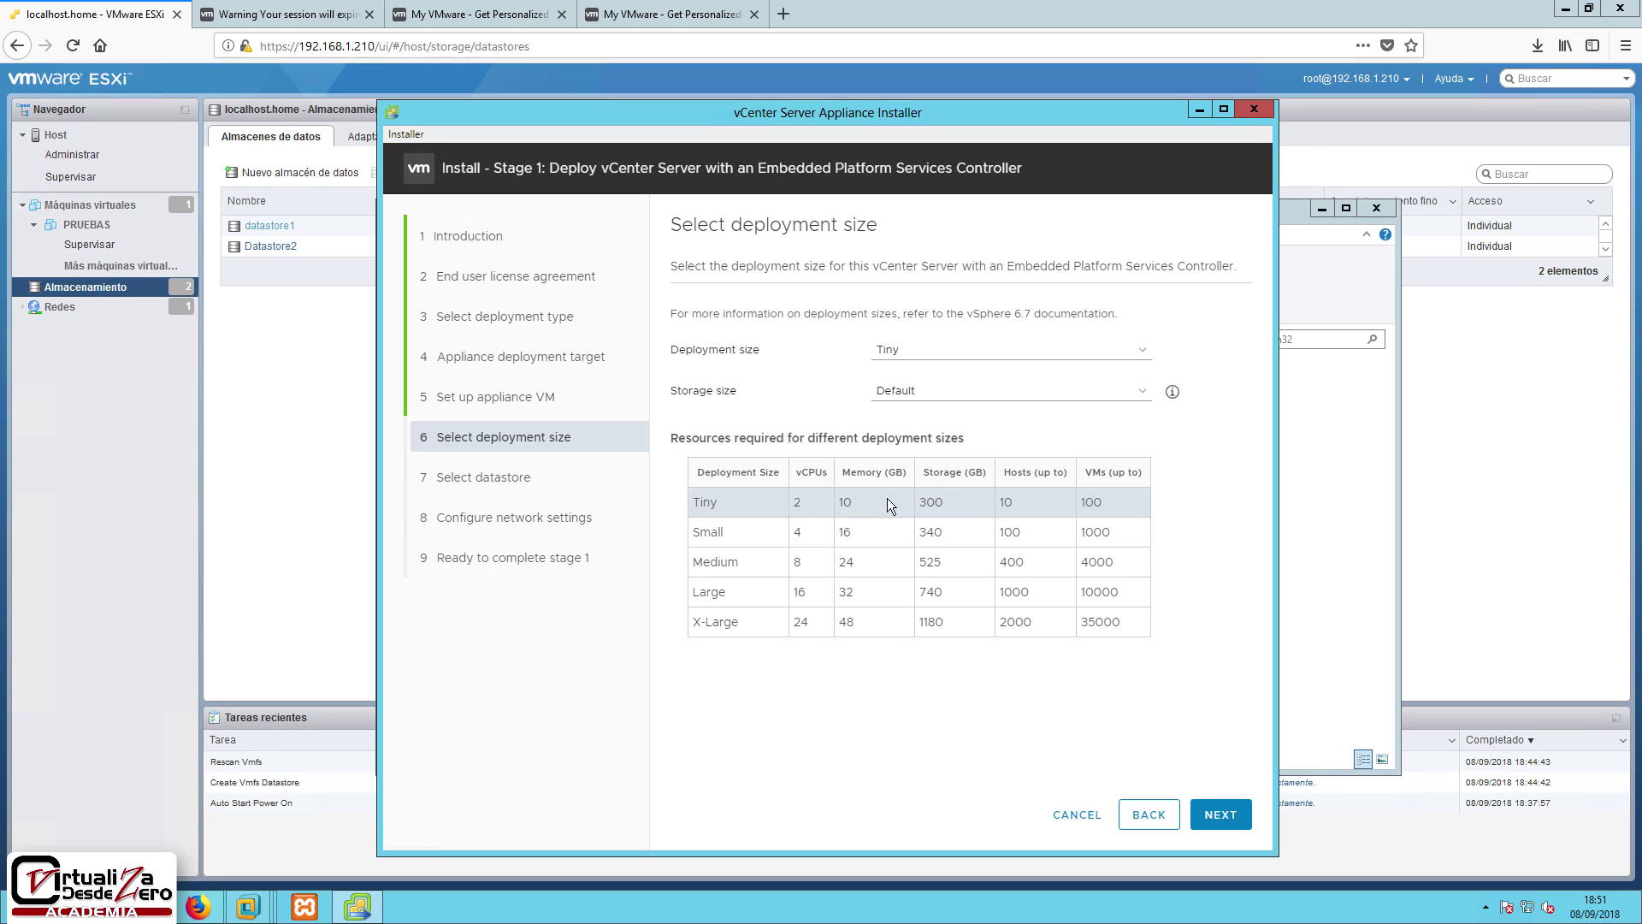
- Try the Small deployment size, set it back to Tiny, and select Datastore2 as the appliance's storage location
left_click(940, 357)
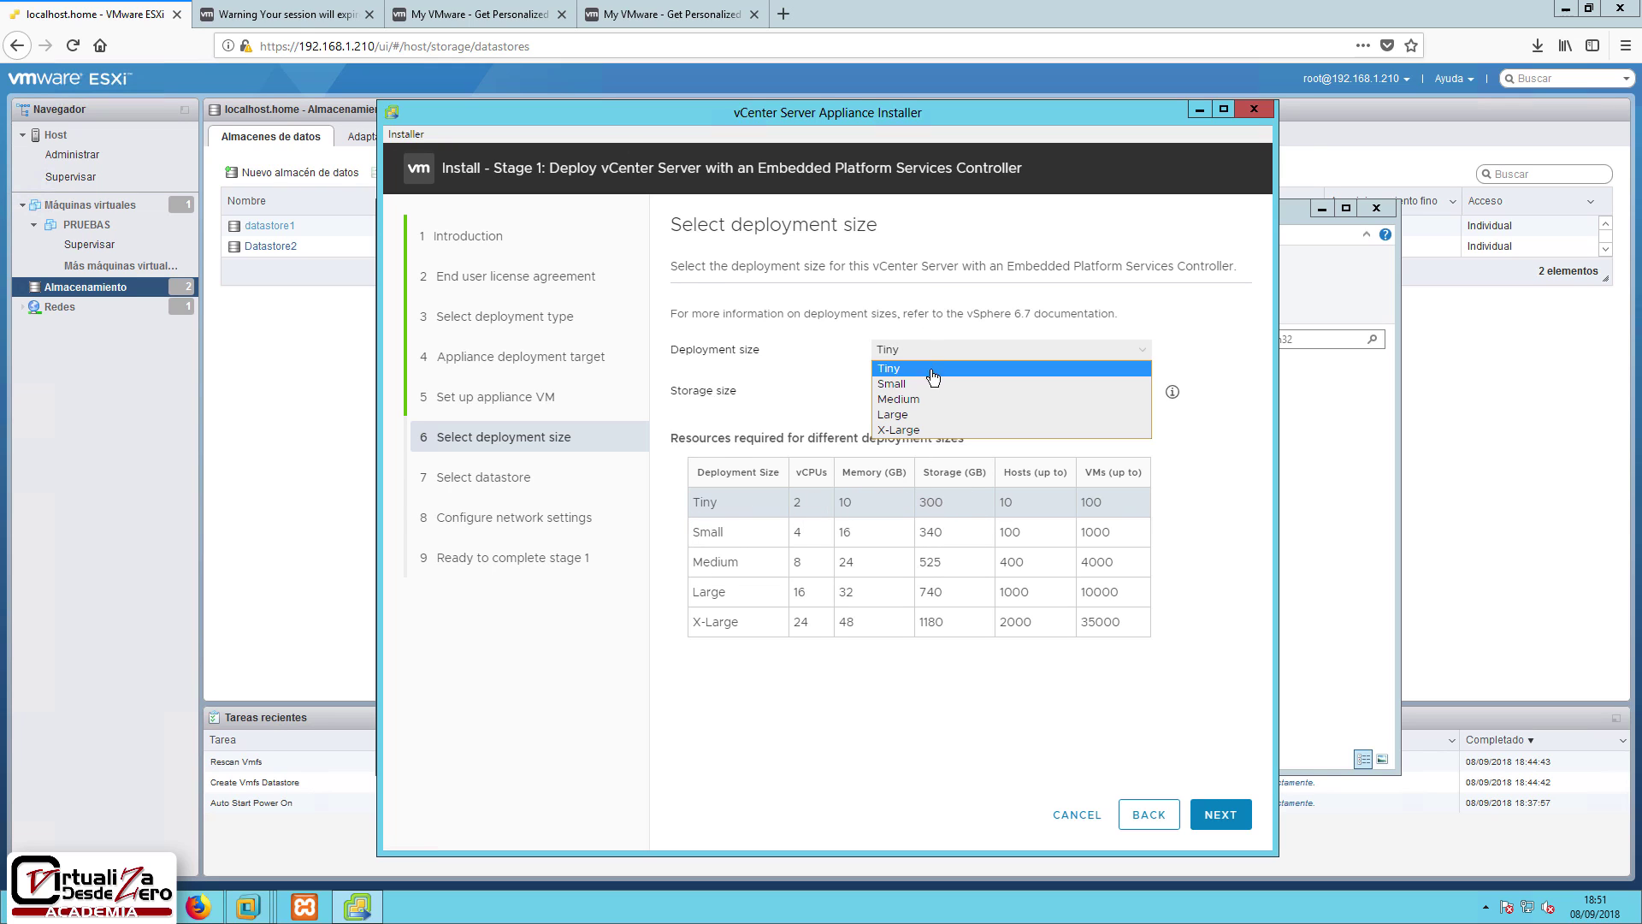
left_click(916, 383)
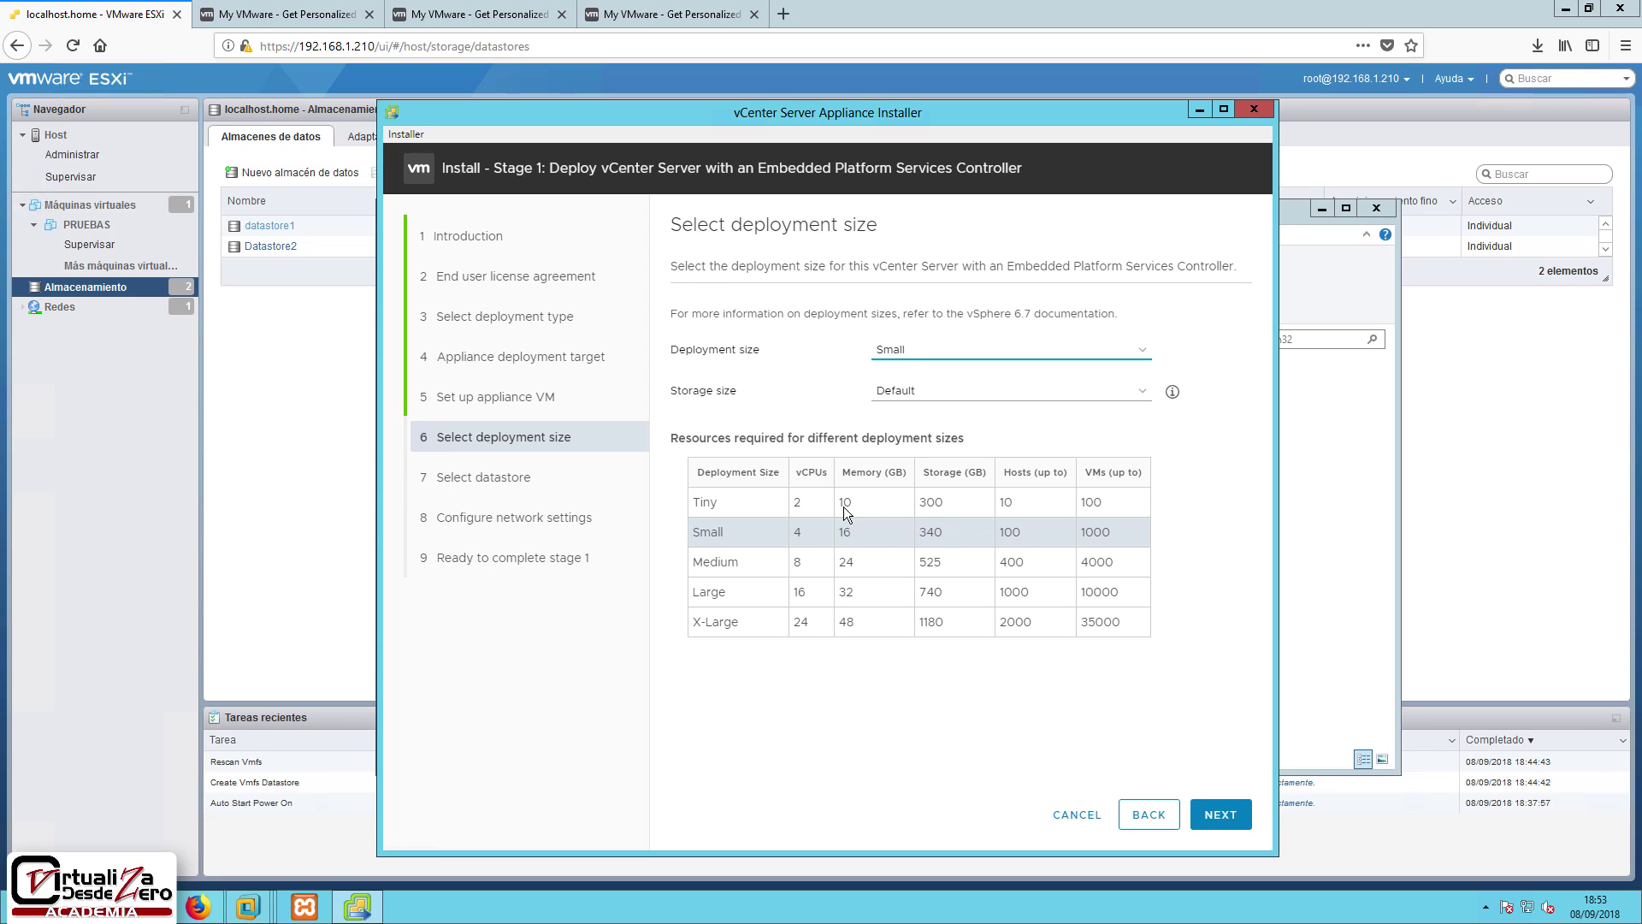
left_click(936, 352)
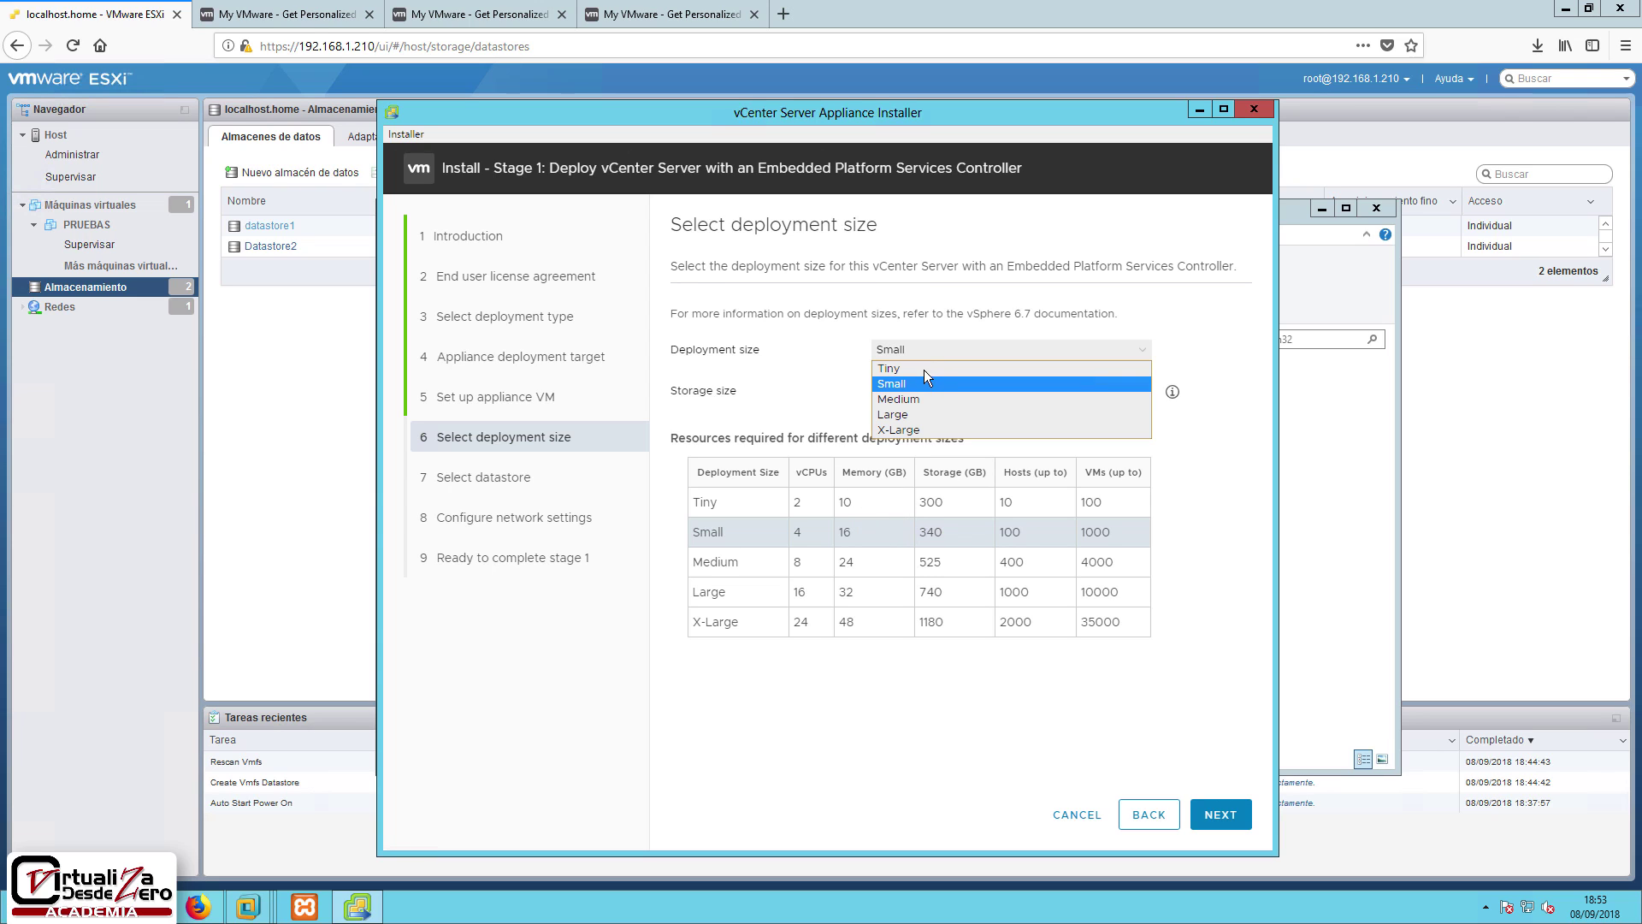
left_click(924, 369)
left_click(1221, 814)
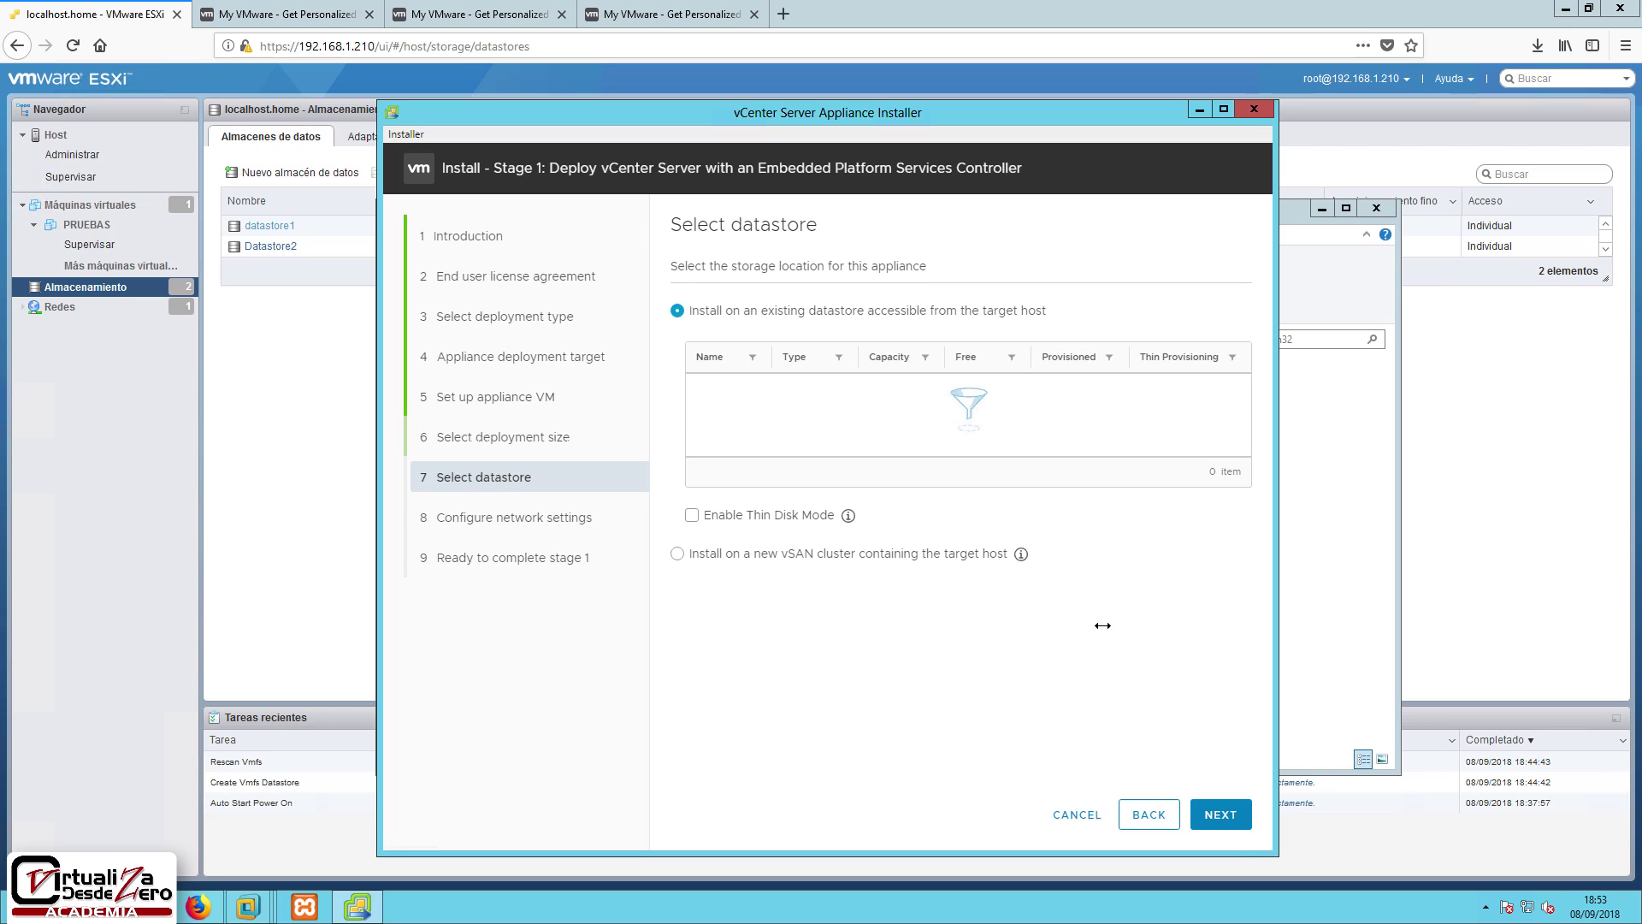
left_click(729, 419)
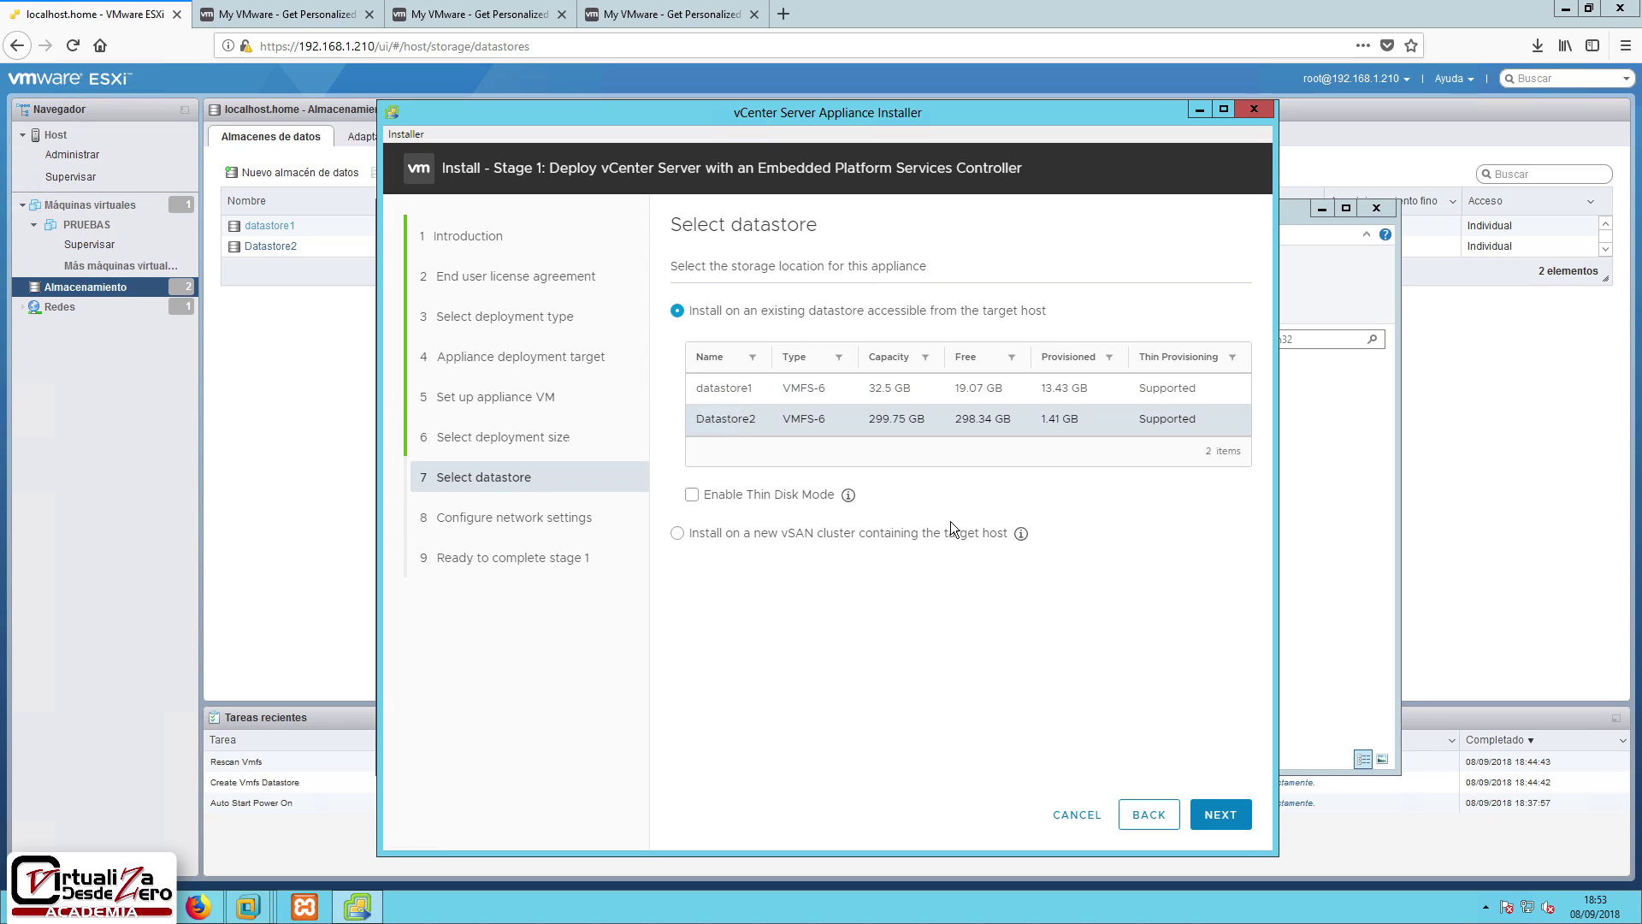
- Enable Thin Disk Mode for the appliance's datastore and proceed to the network settings
left_click(695, 498)
left_click(1219, 812)
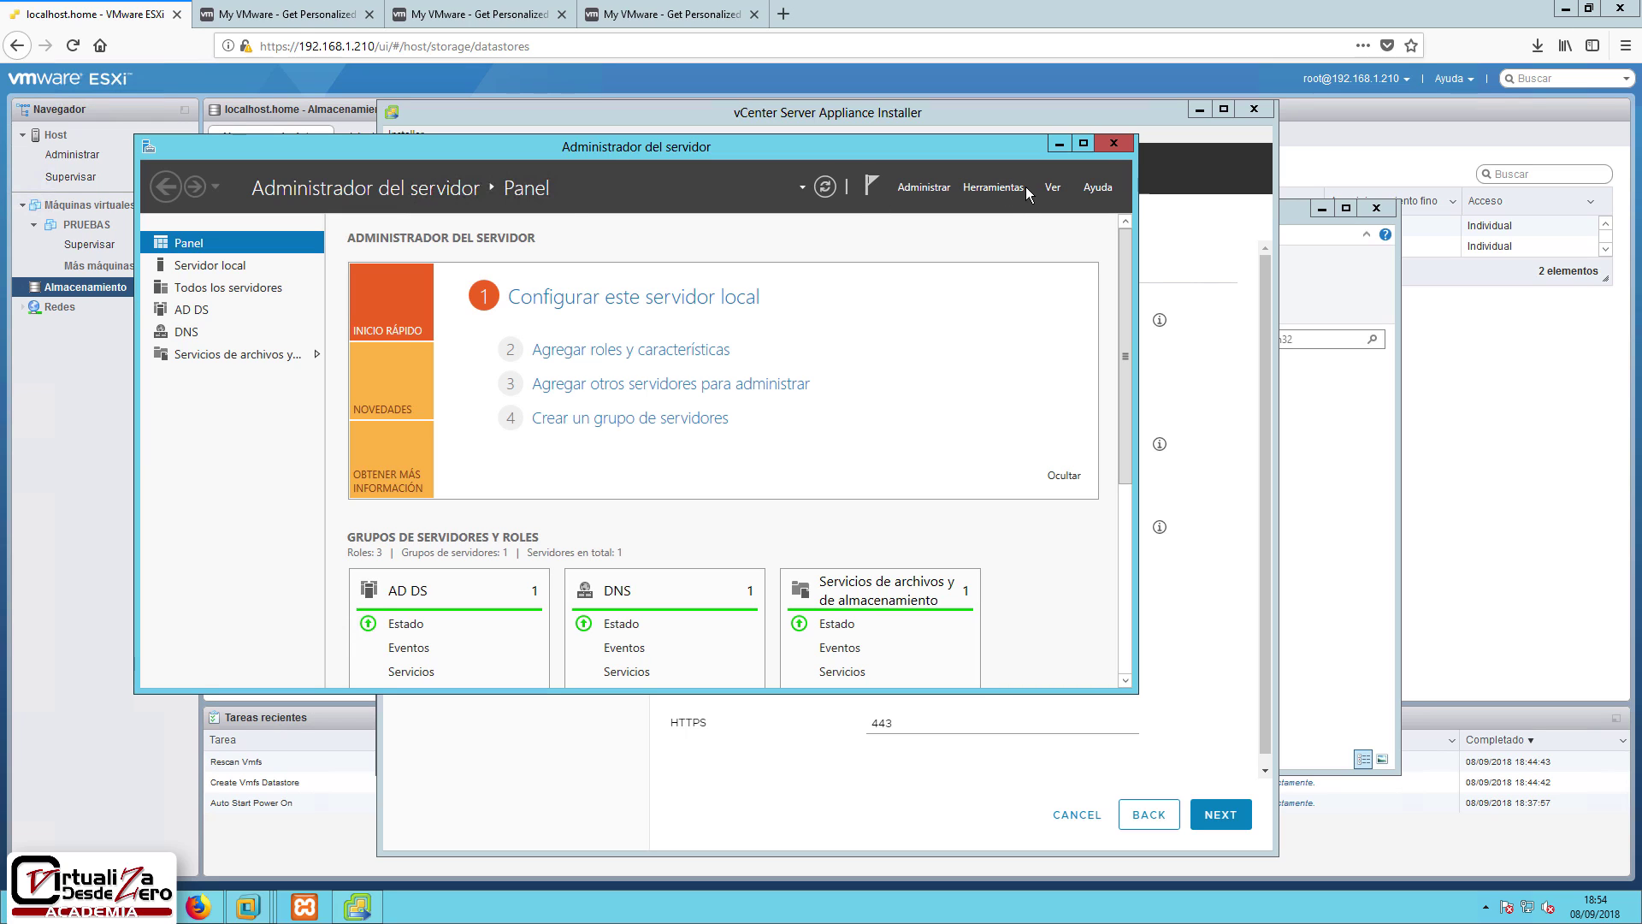
- Switch to Server Manager, open the DNS manager and display the forward lookup zone virtualiza.desdezero on SERVER01
left_click(185, 333)
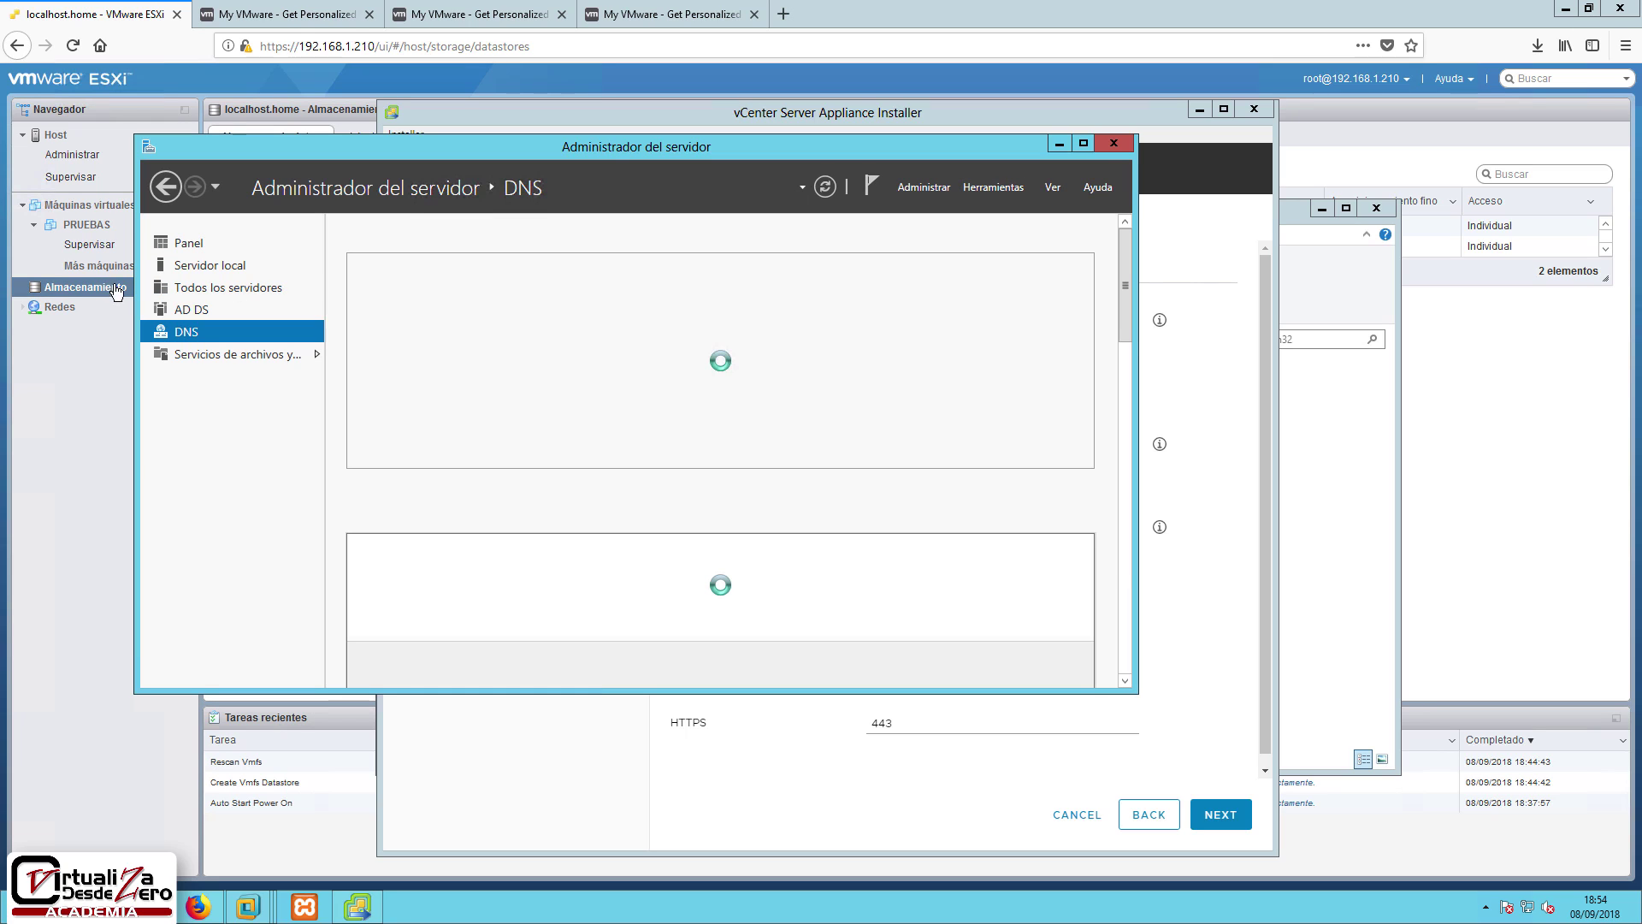
left_click(928, 187)
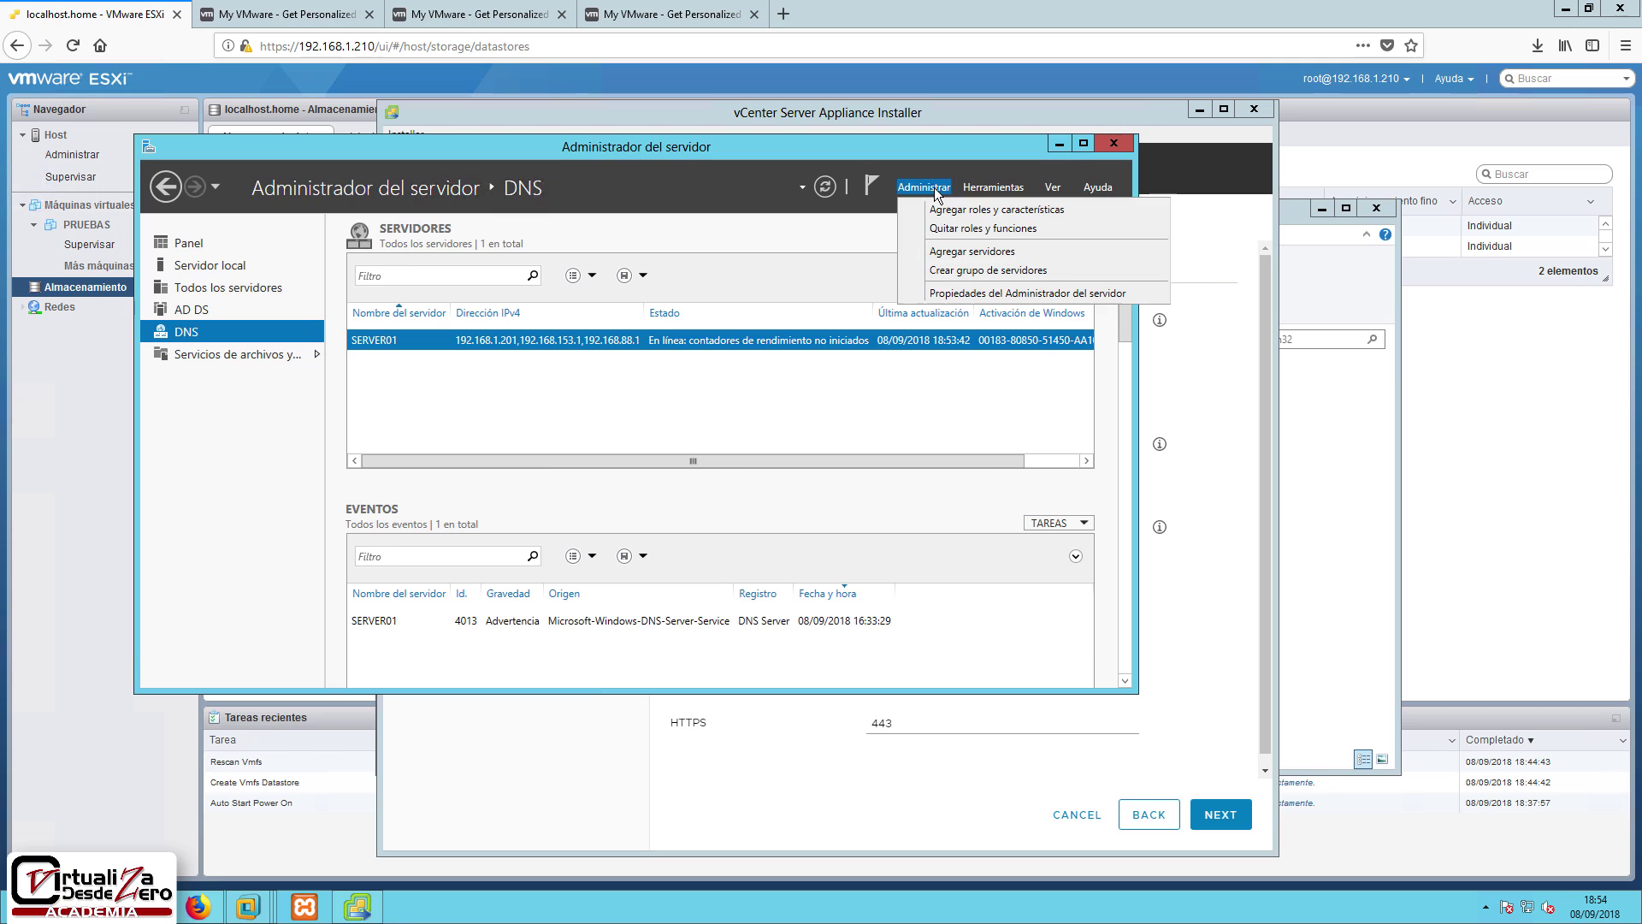
left_click(992, 186)
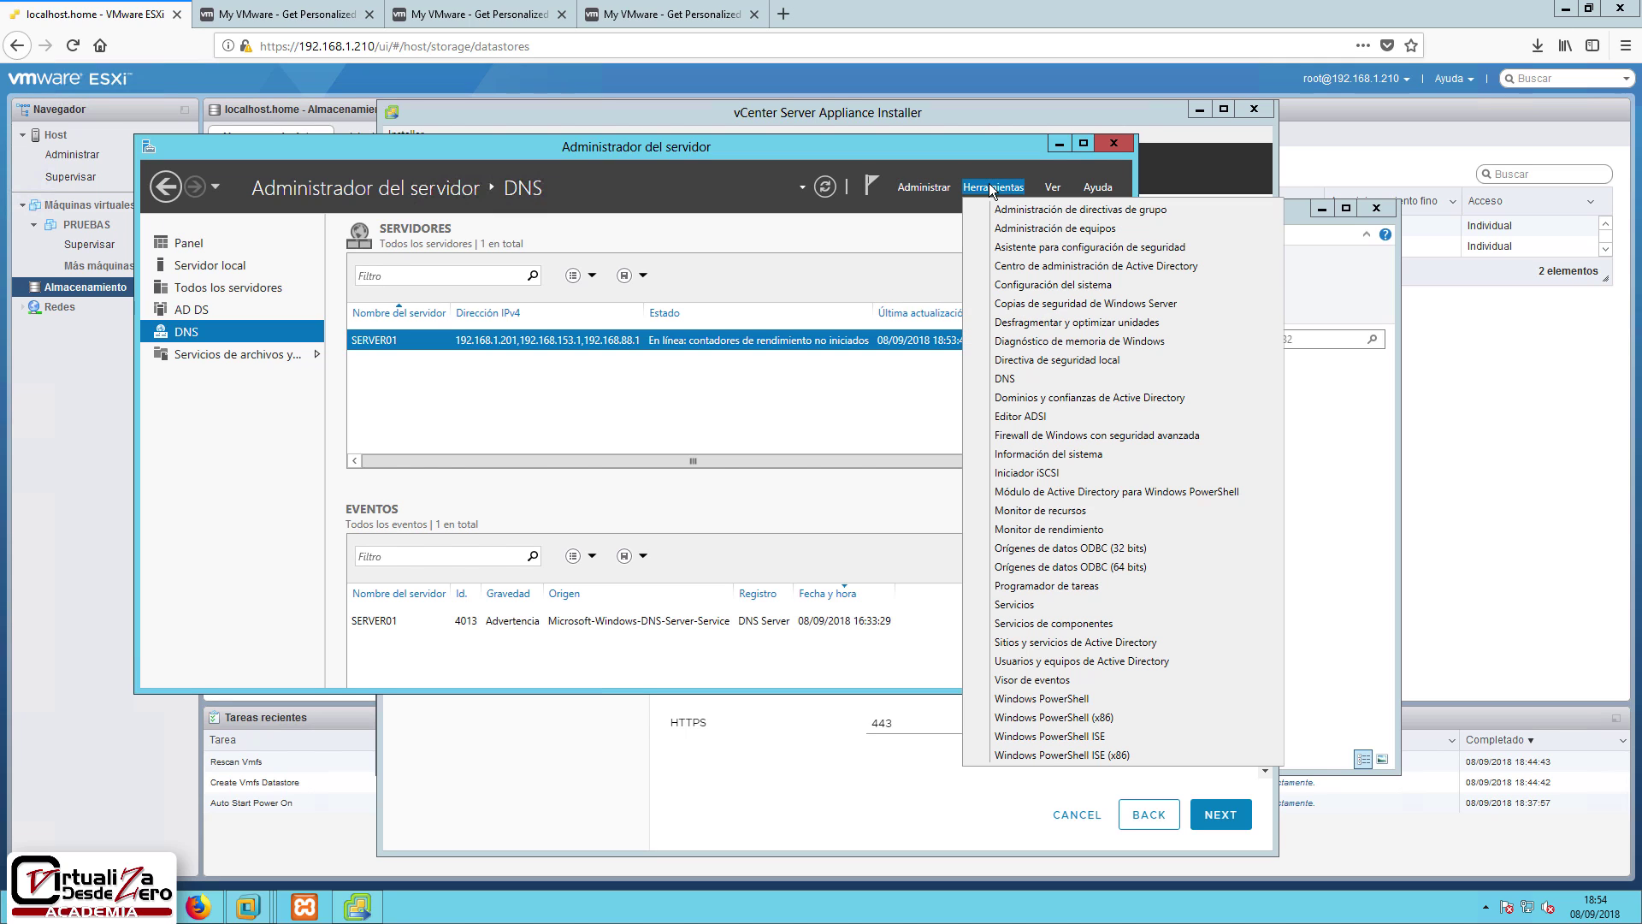
left_click(1013, 378)
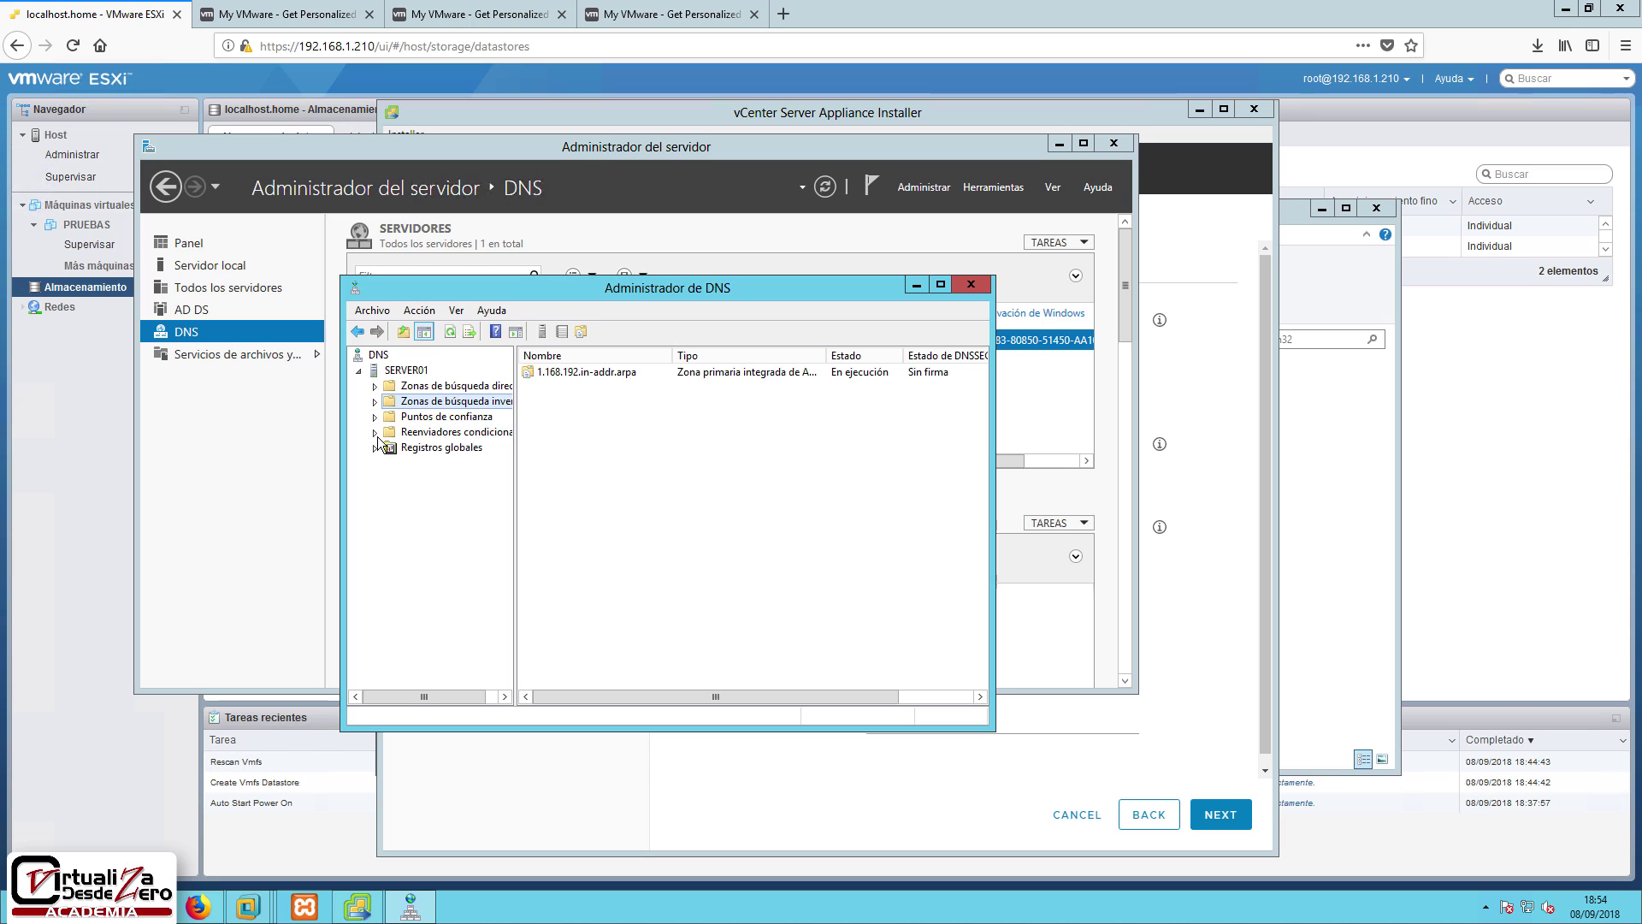
left_click(392, 386)
left_click(375, 385)
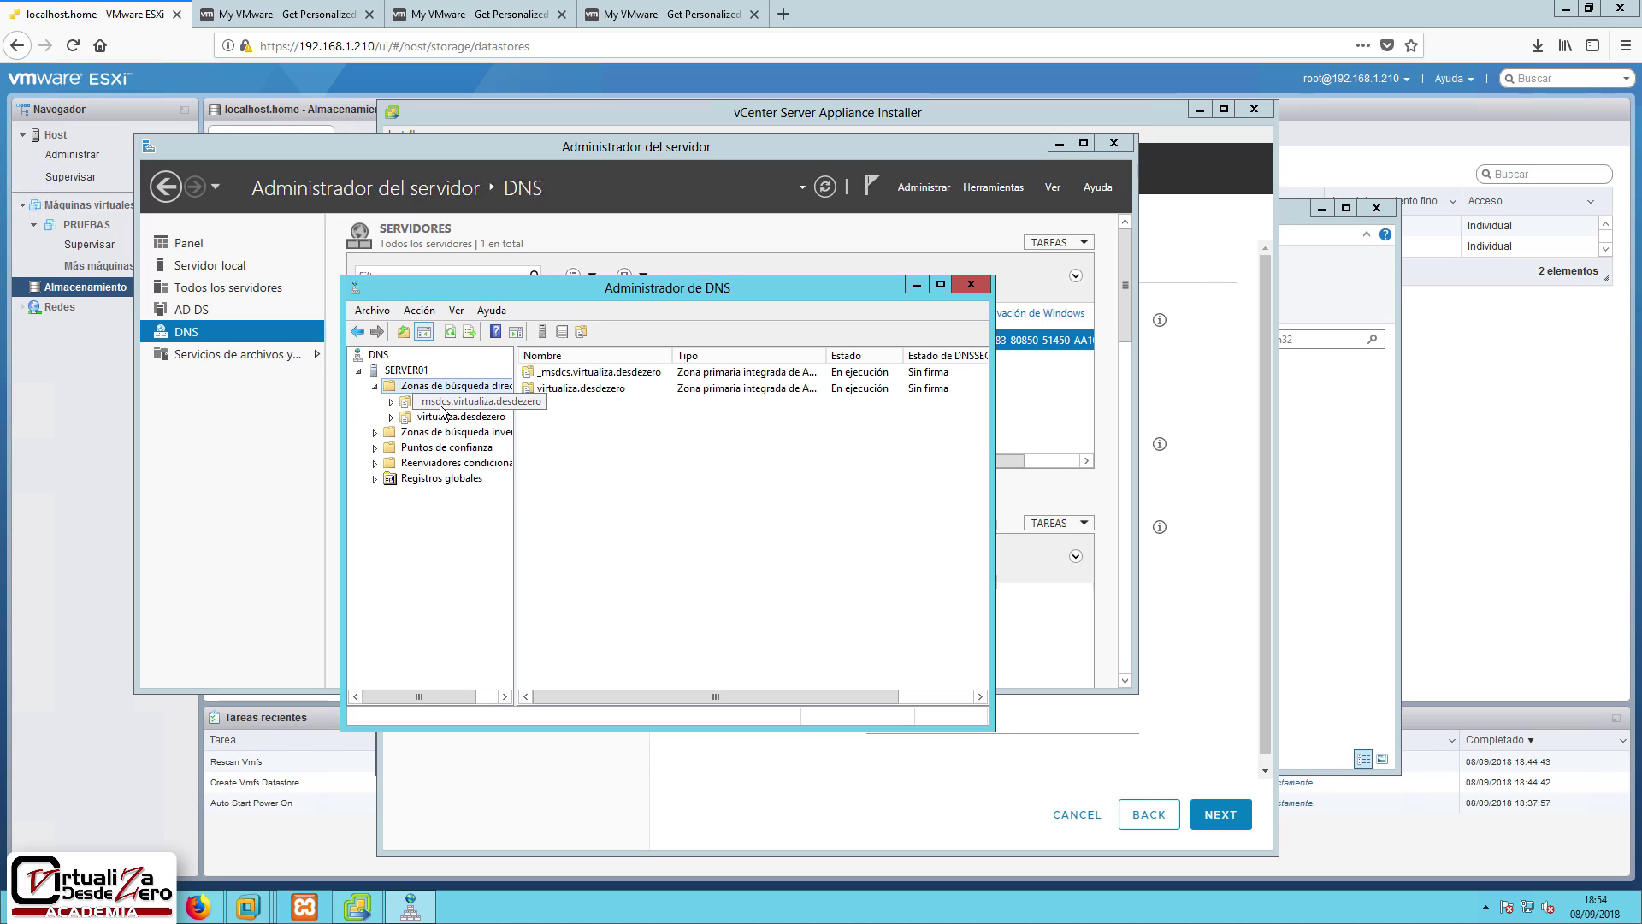
left_click(458, 417)
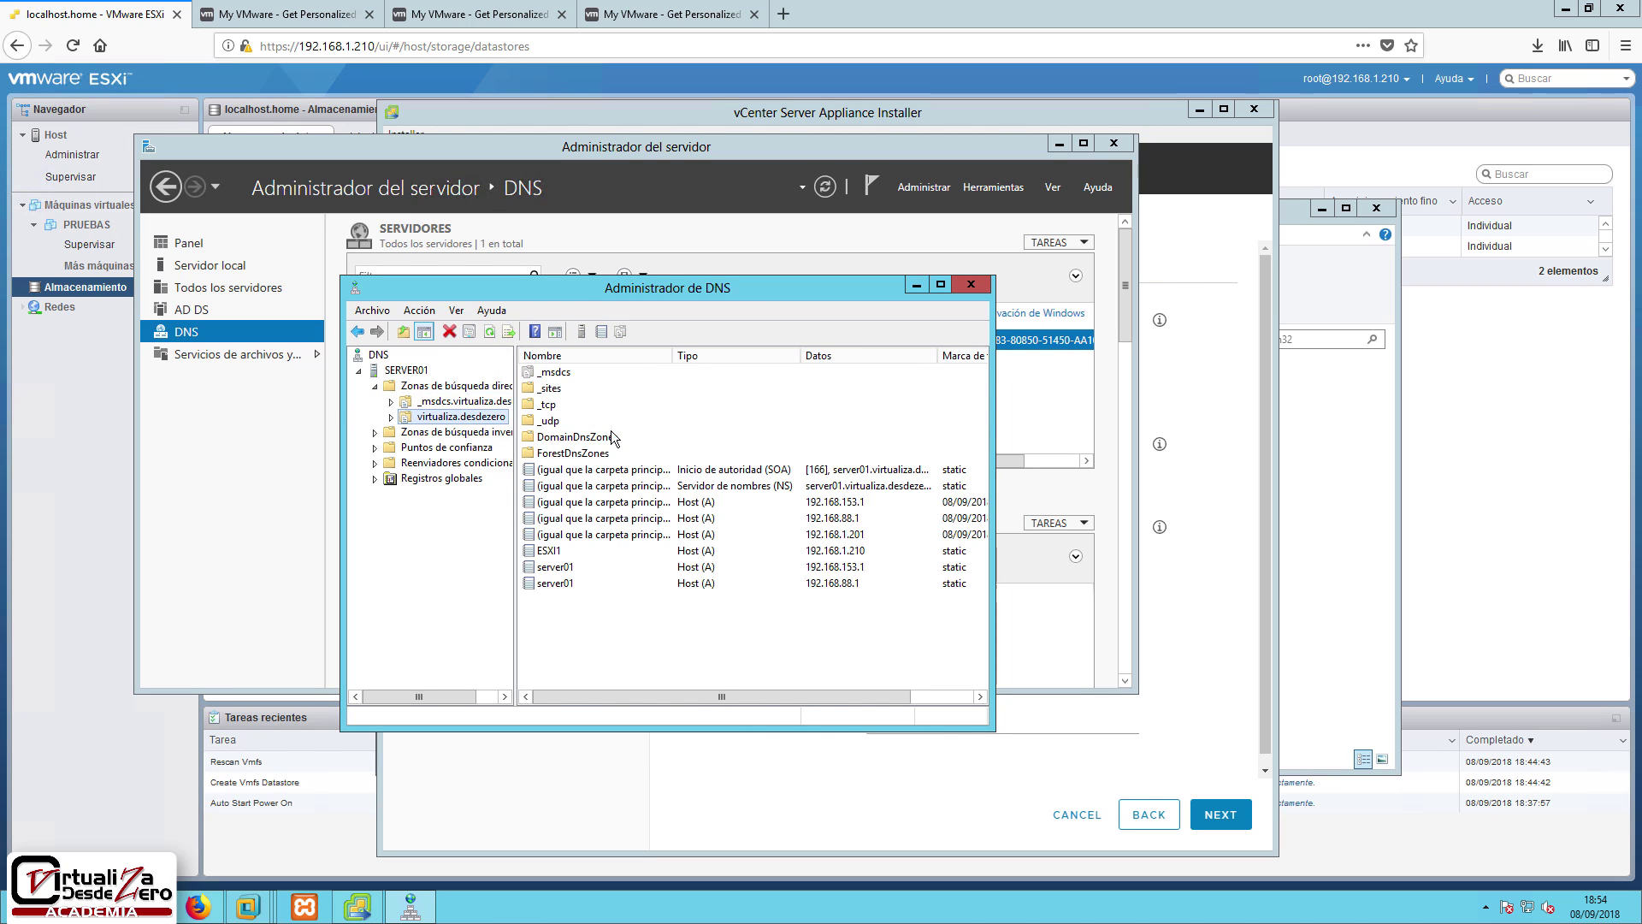
- Start a new host (A) record in the virtualiza.desdezero zone with name vcsa and IP address 192.168.1.215
right_click(561, 639)
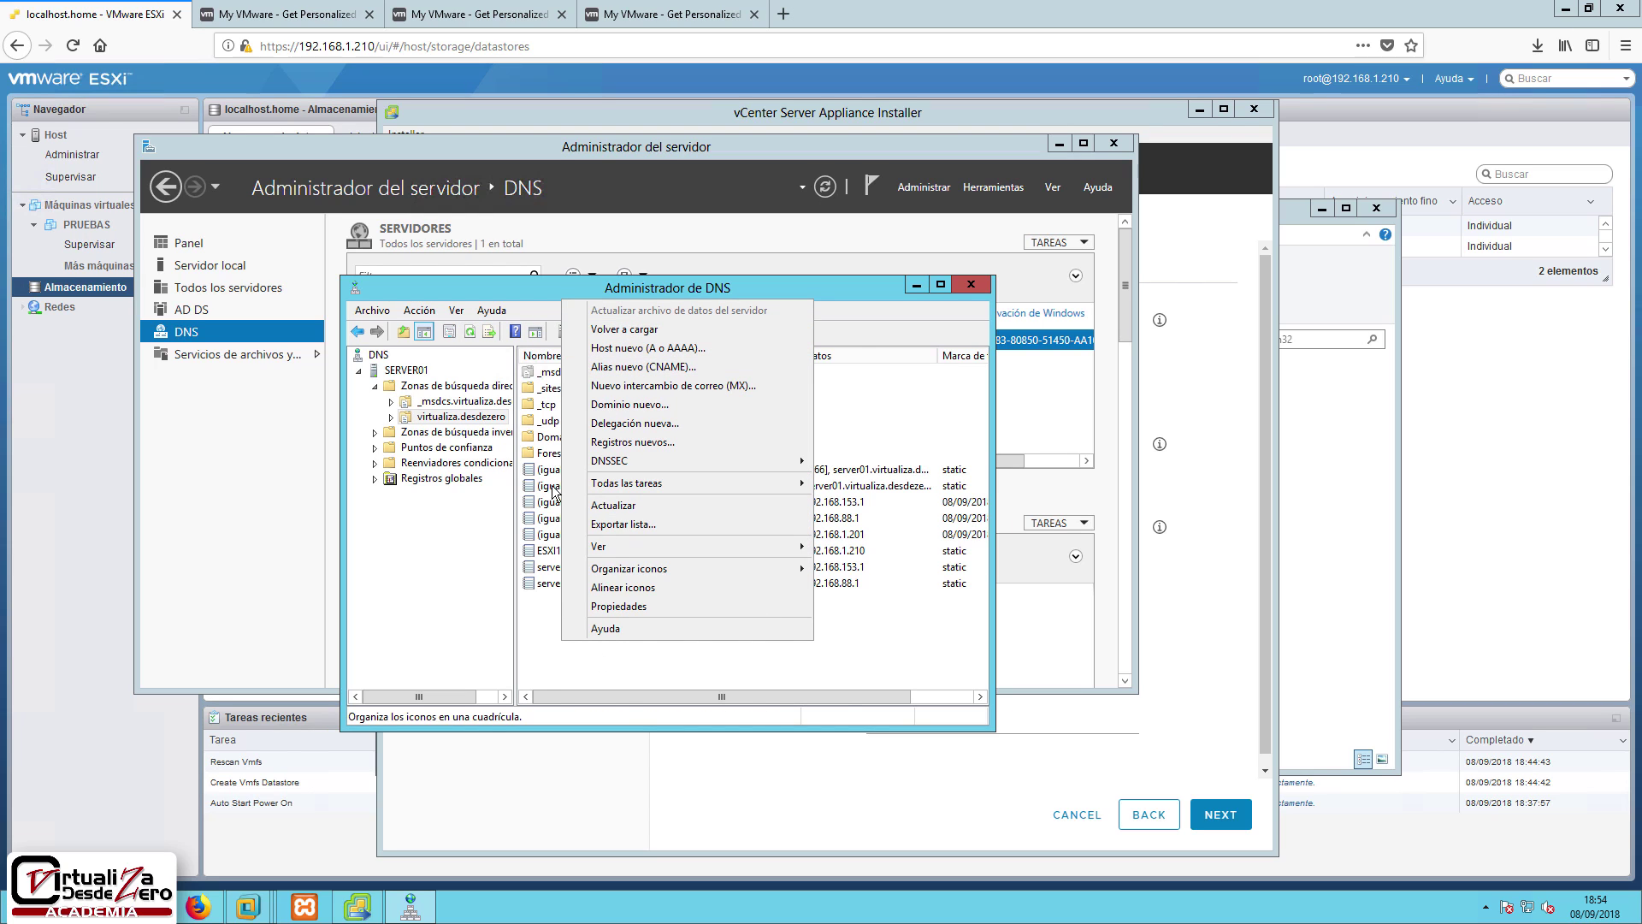
left_click(667, 348)
type("19")
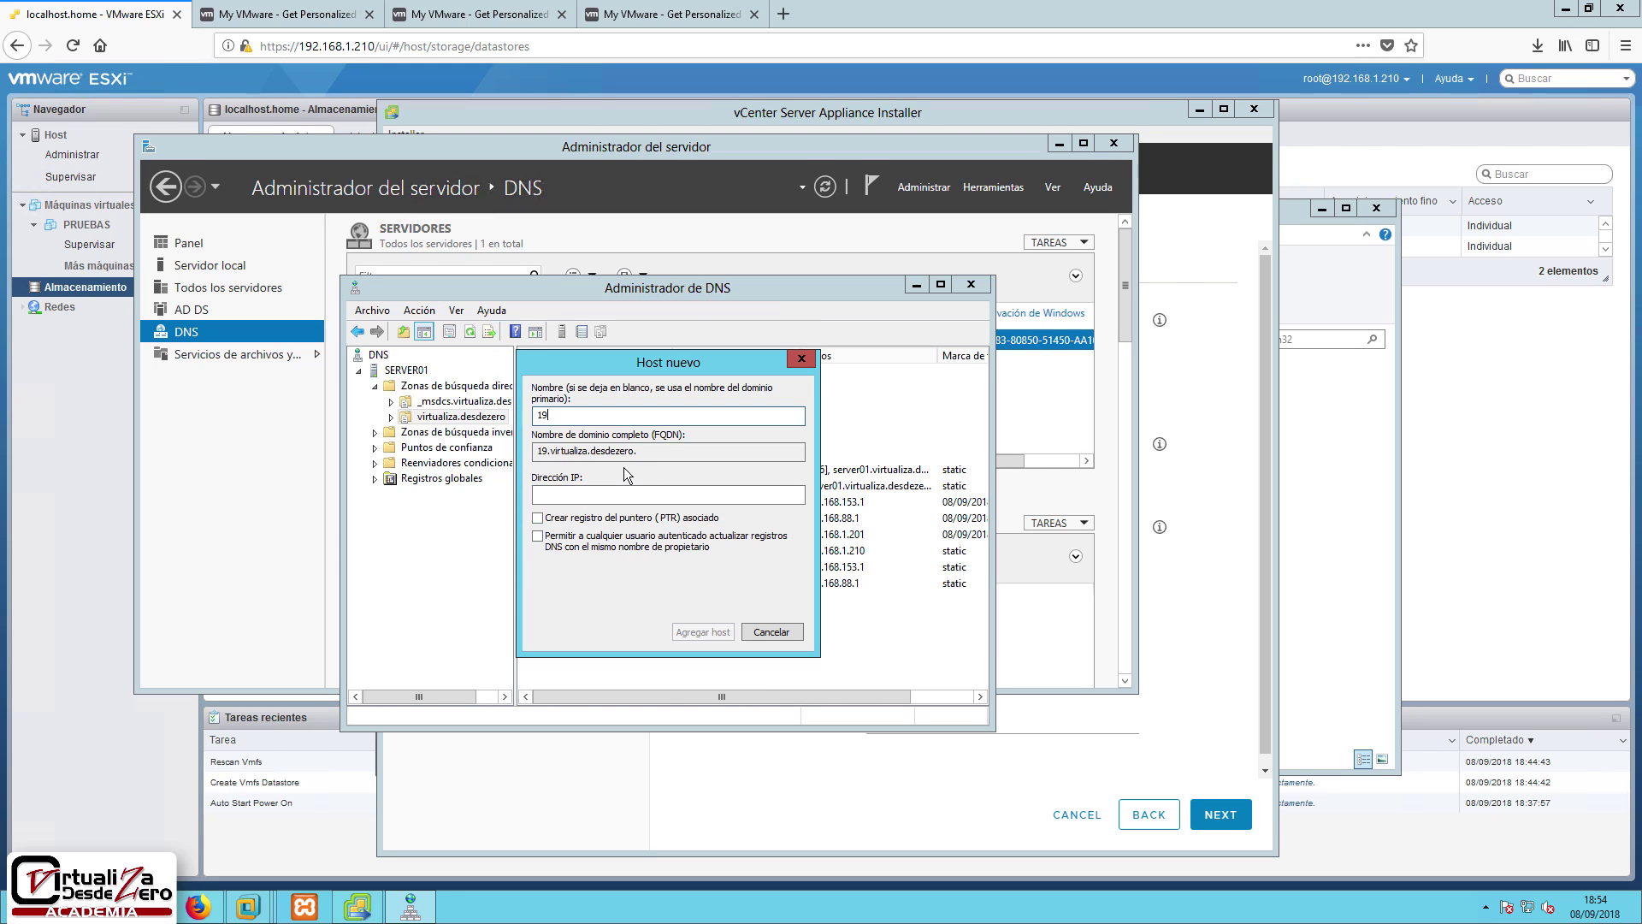
type("2.168.1.215")
left_click(595, 493)
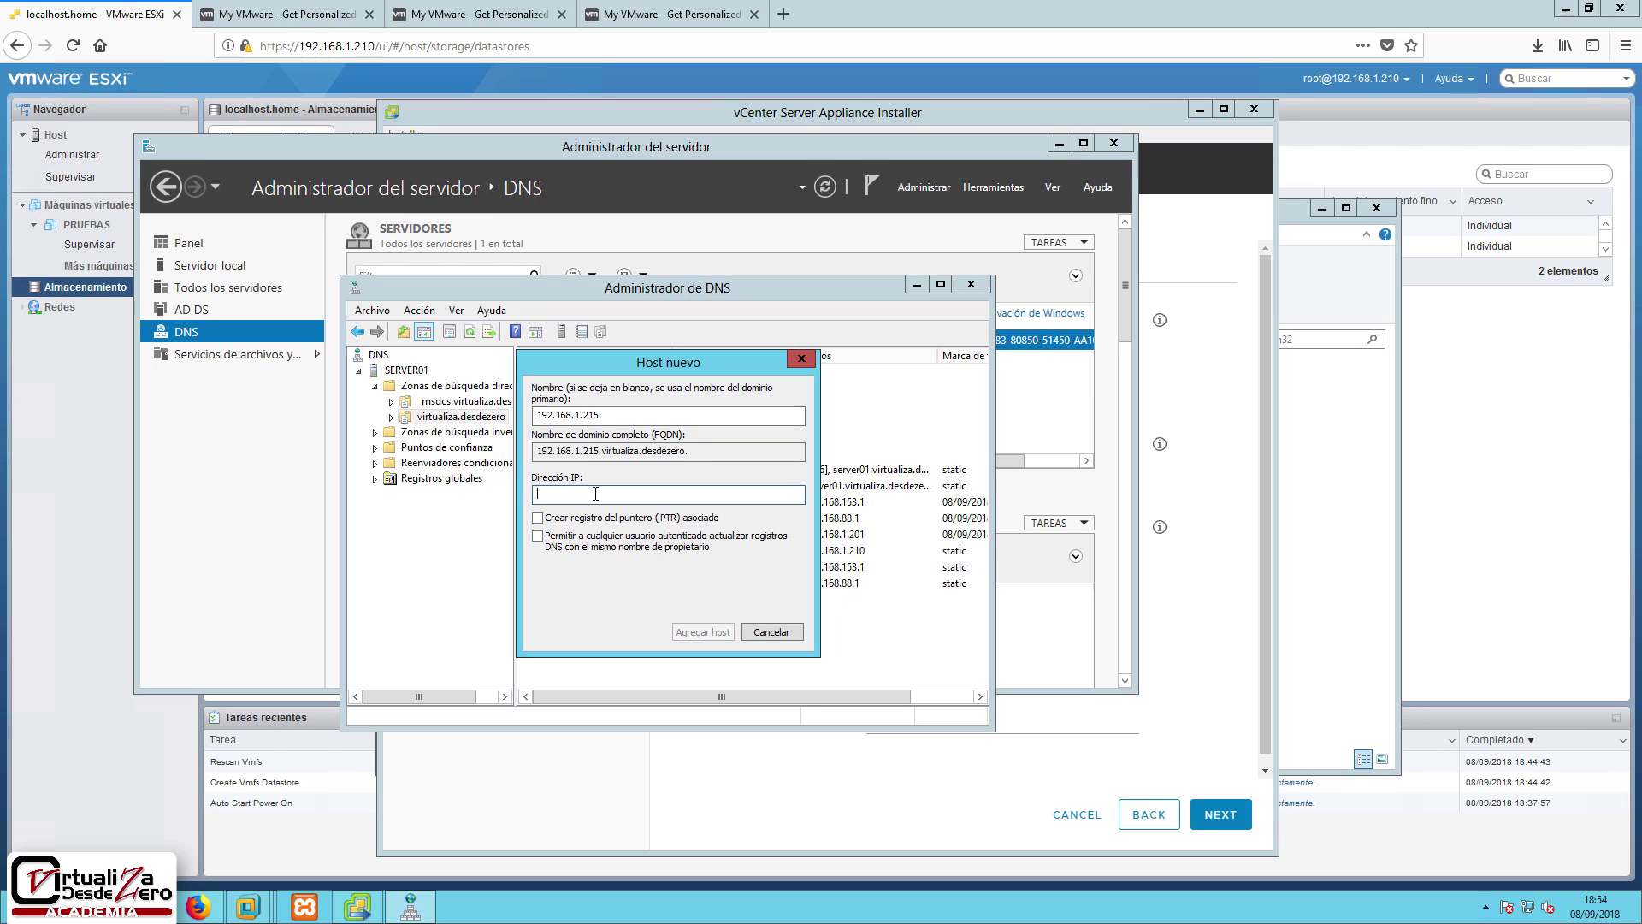
type("vcsa")
key("shift+Tab")
type("vcsa")
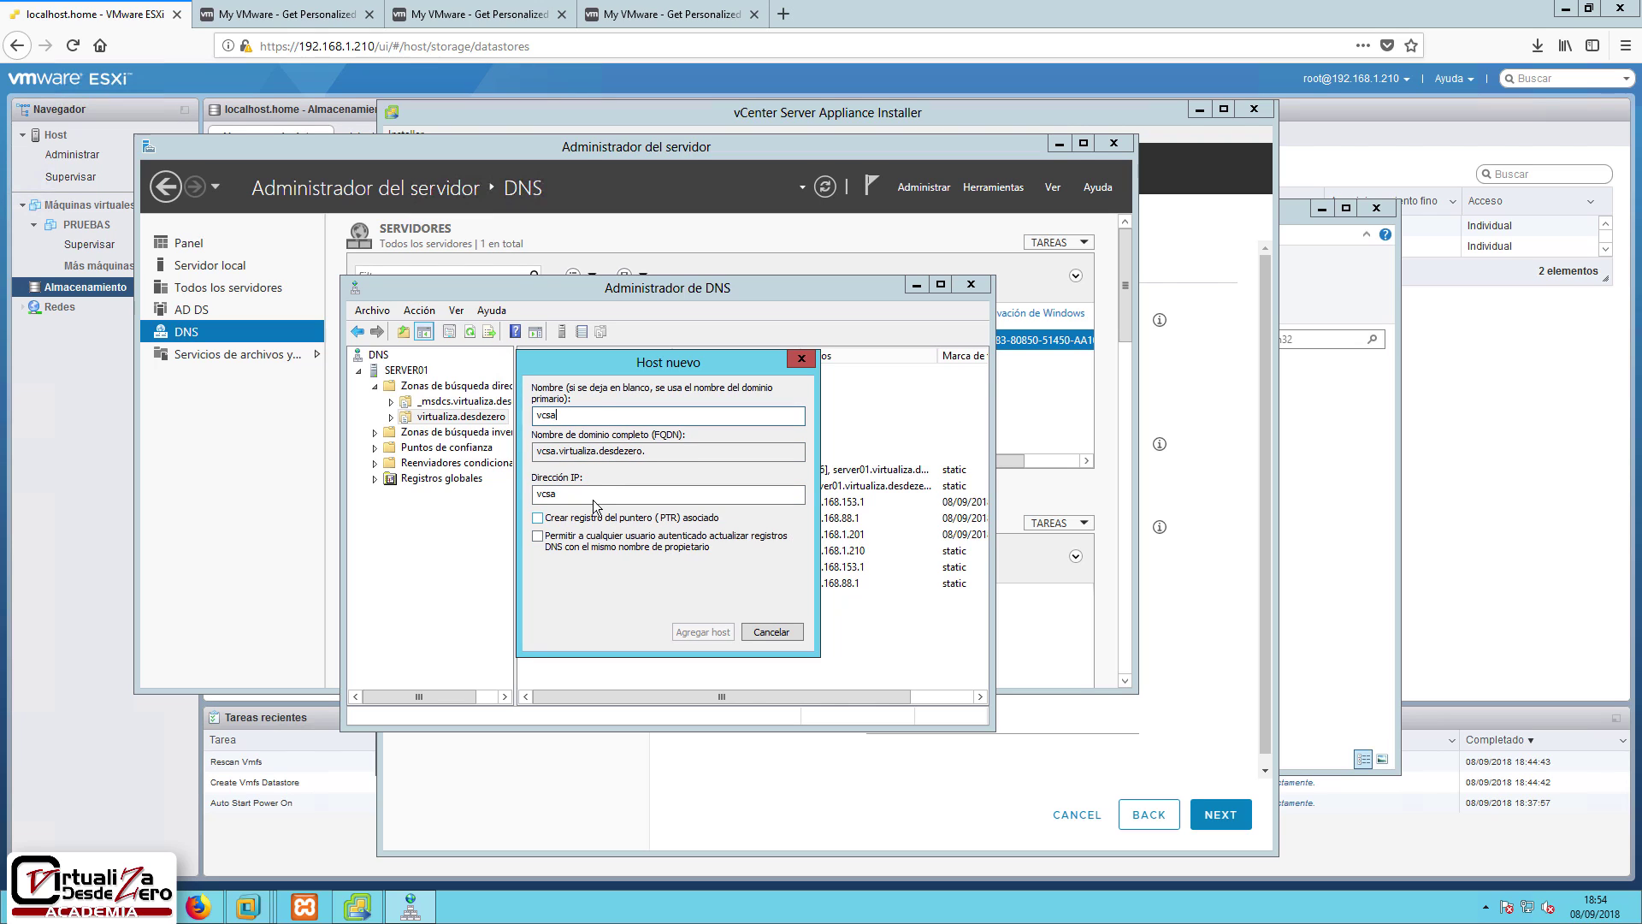
key("Tab")
type("192.1")
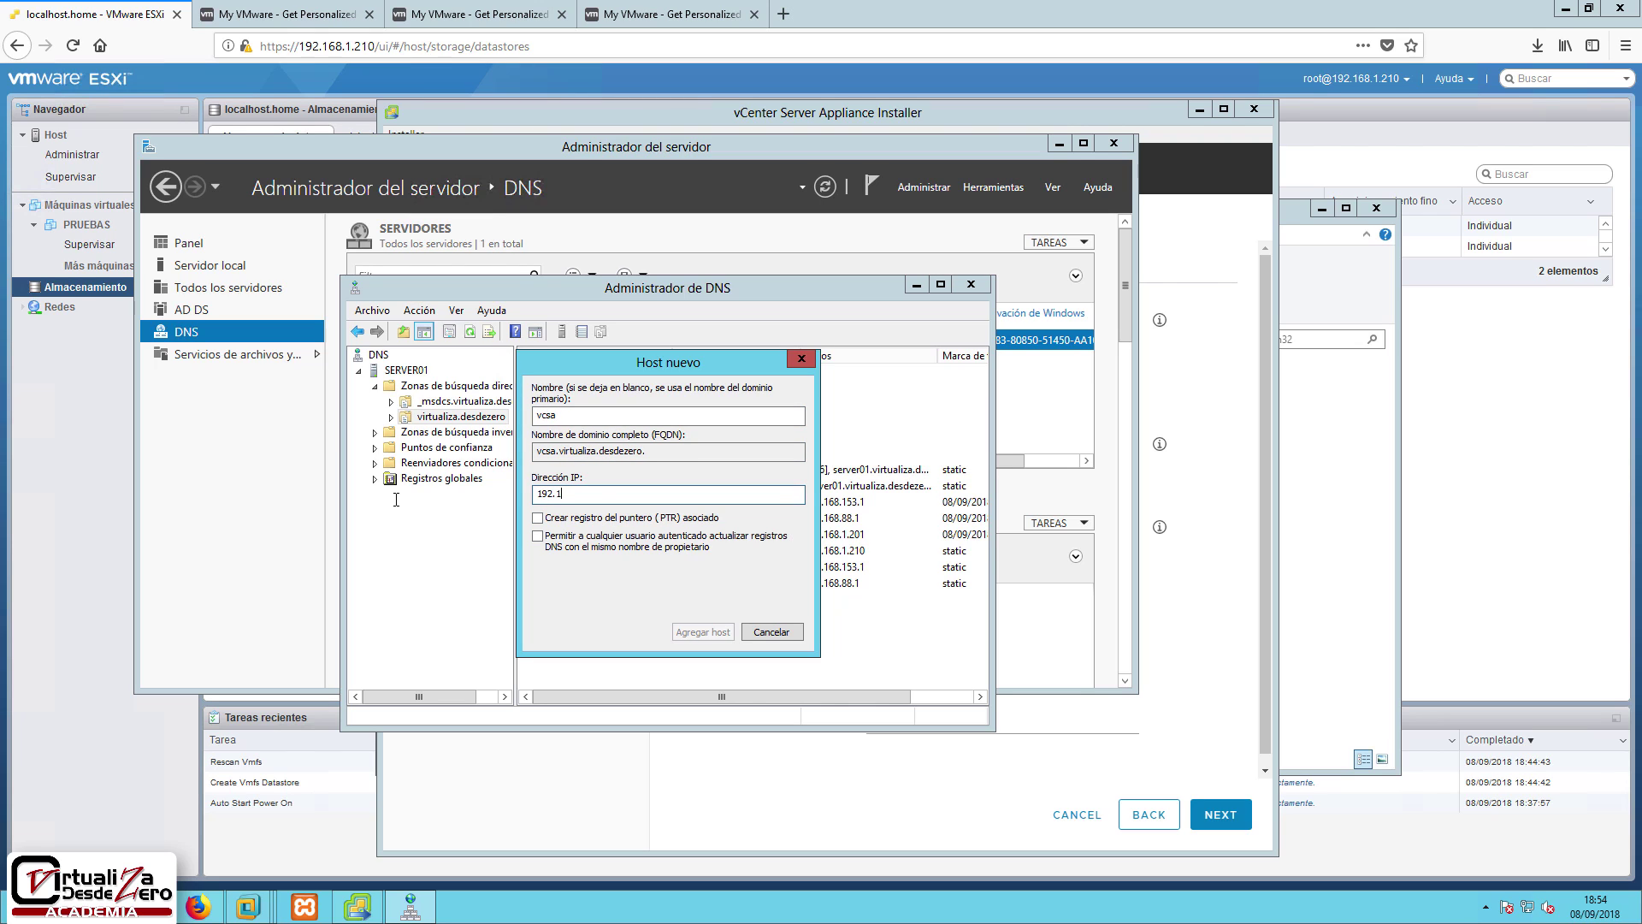
type("68.1.215")
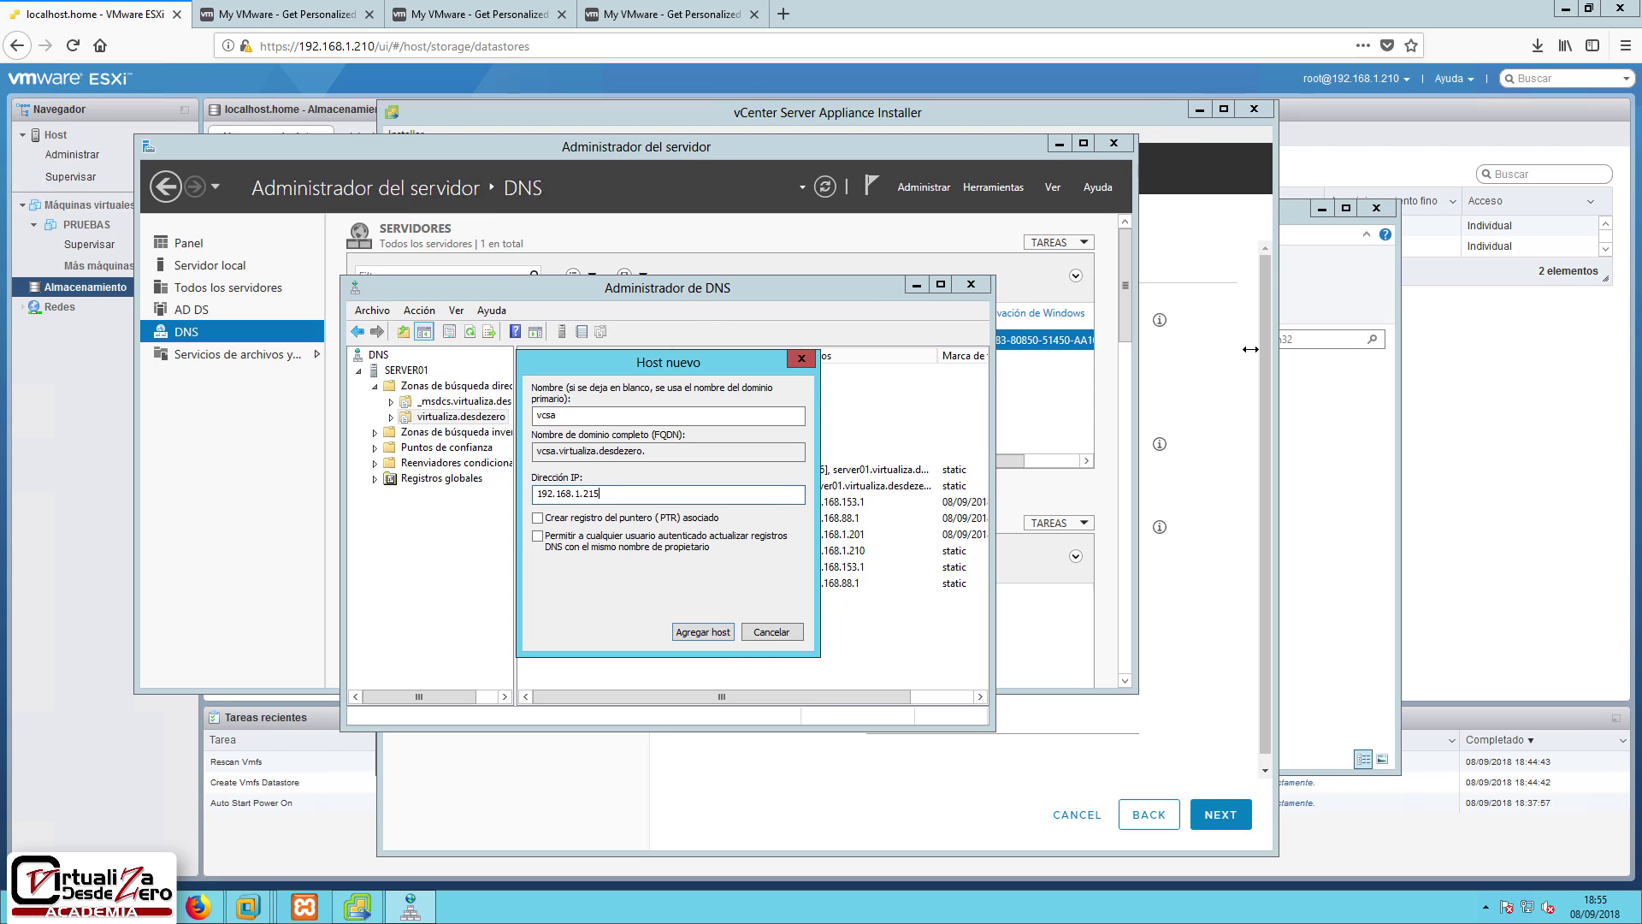
- Add the vcsa host record to the zone, close the DNS manager and return to the vCenter Server Appliance installer
left_click(700, 633)
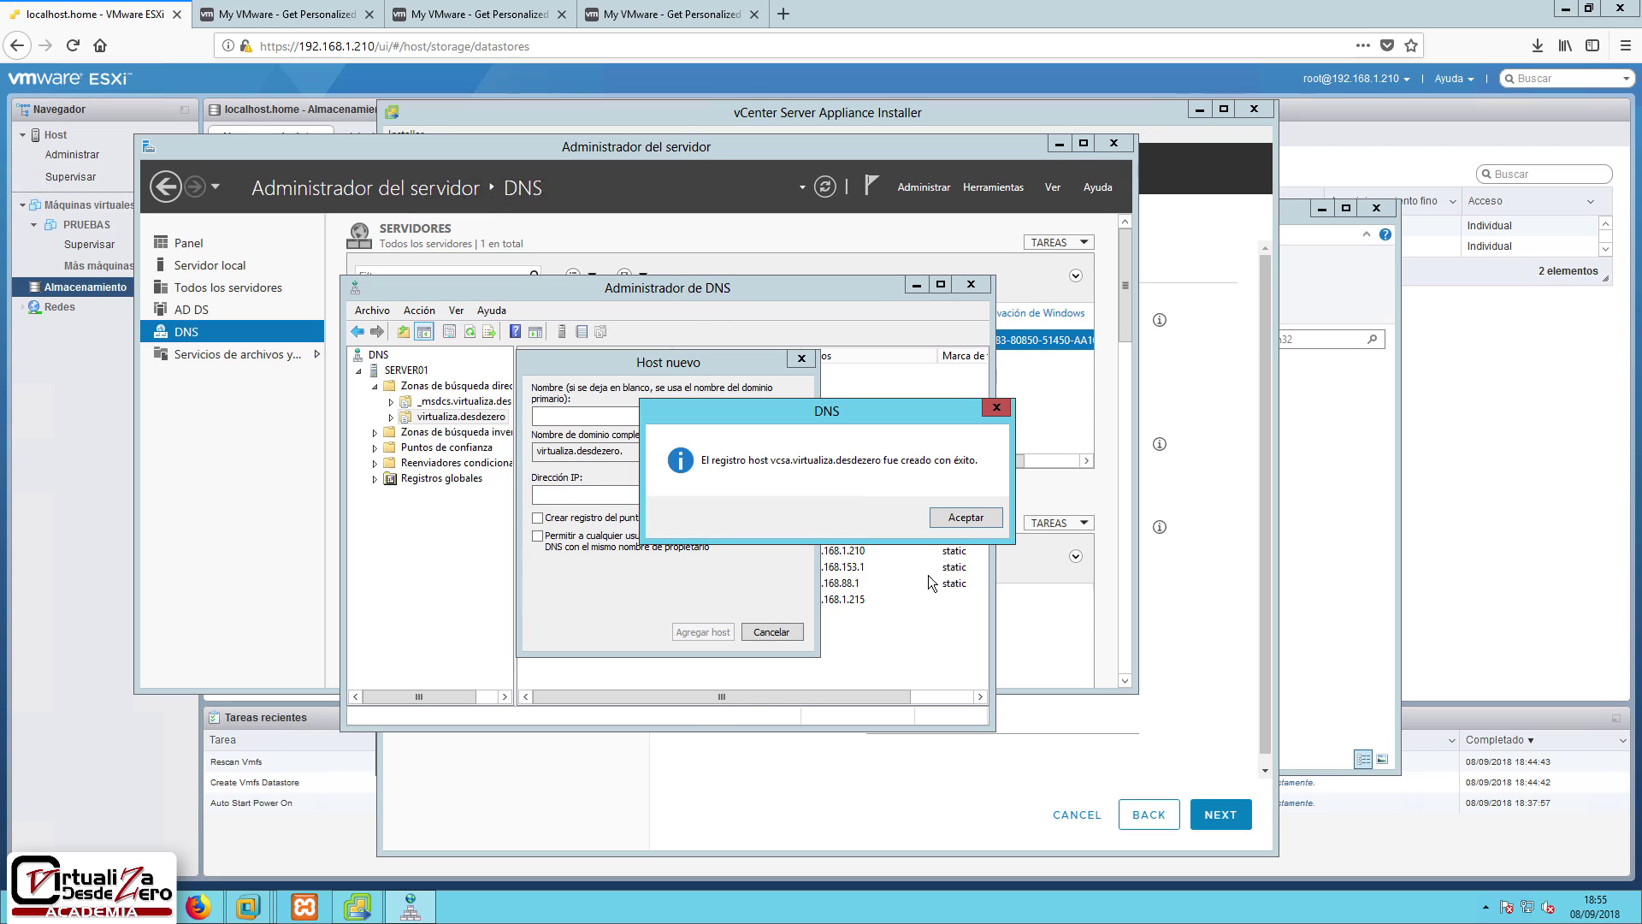
left_click(969, 519)
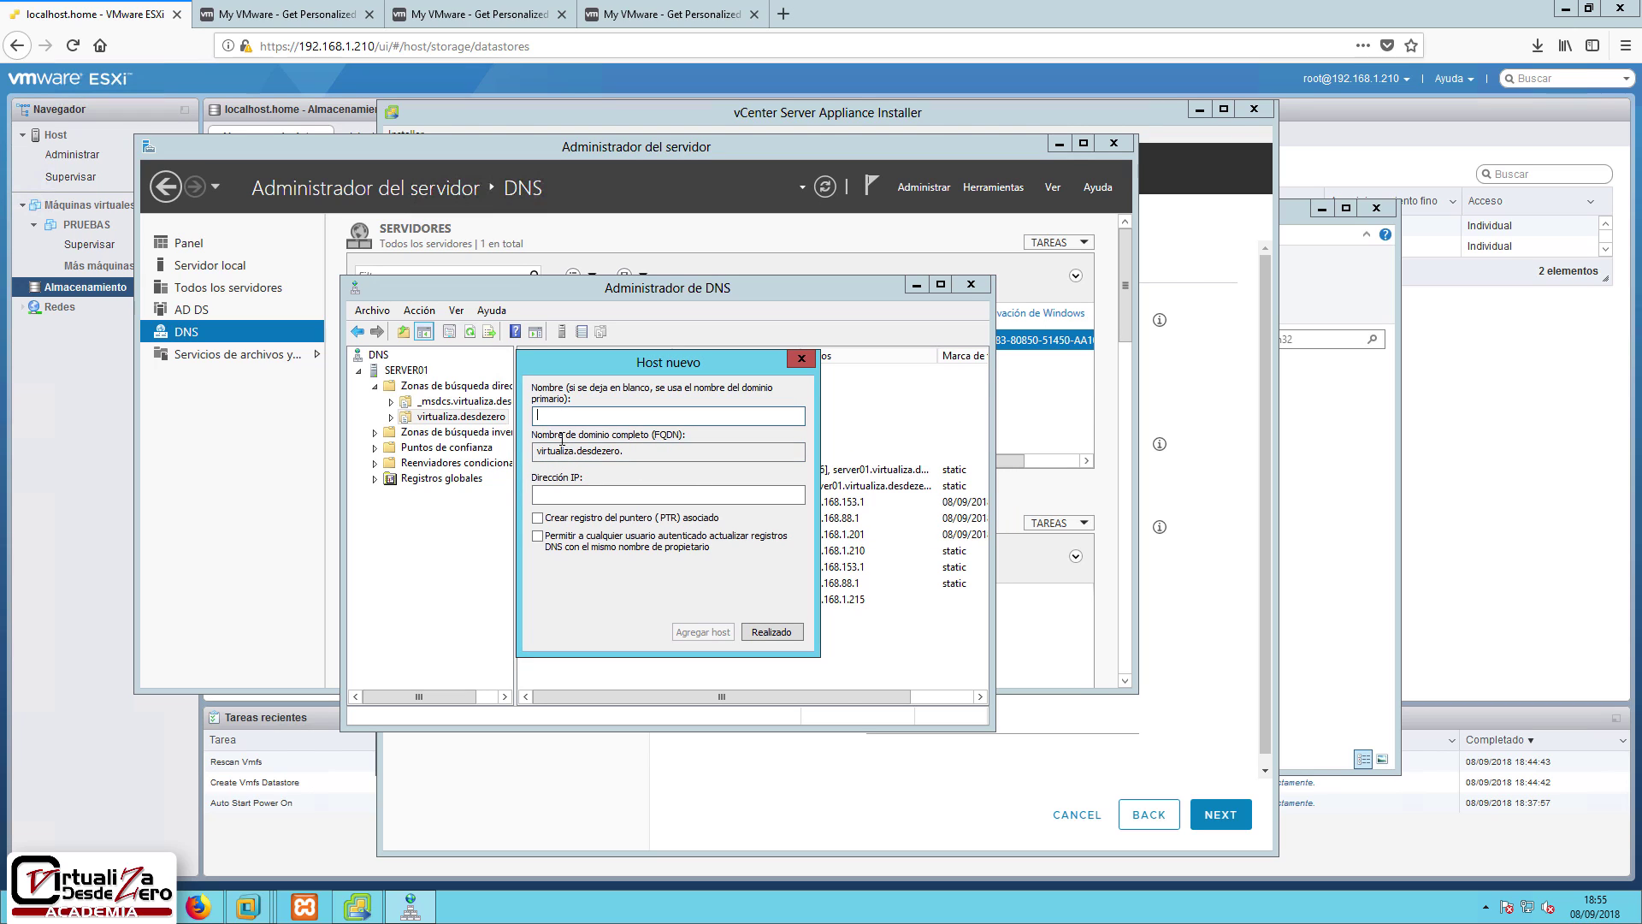
left_click(768, 633)
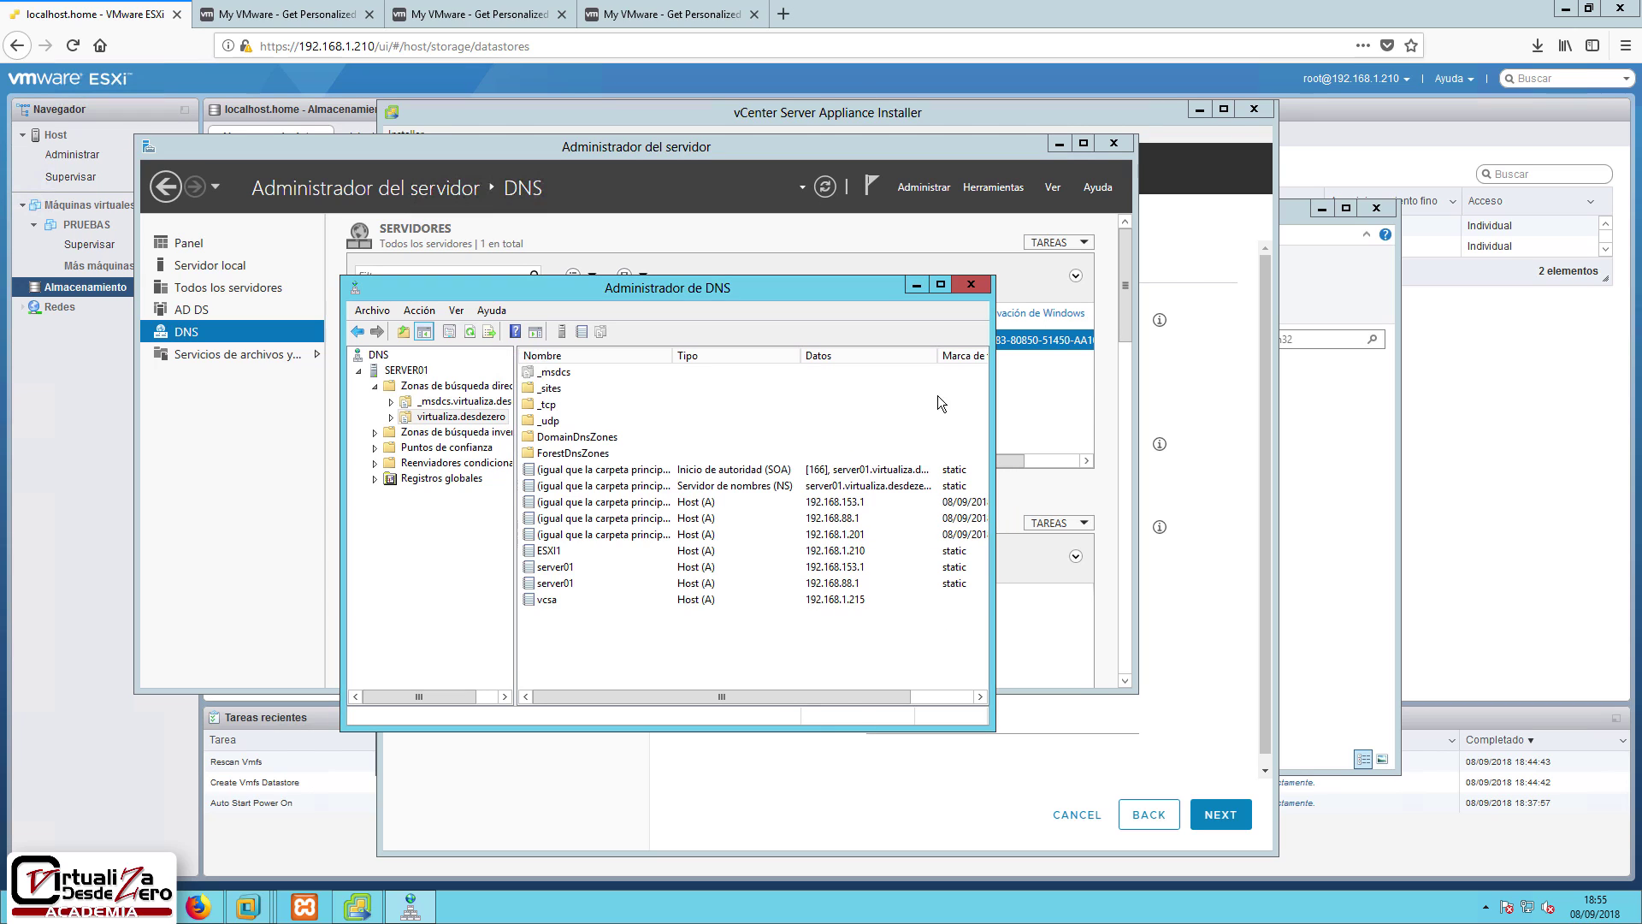
left_click(971, 284)
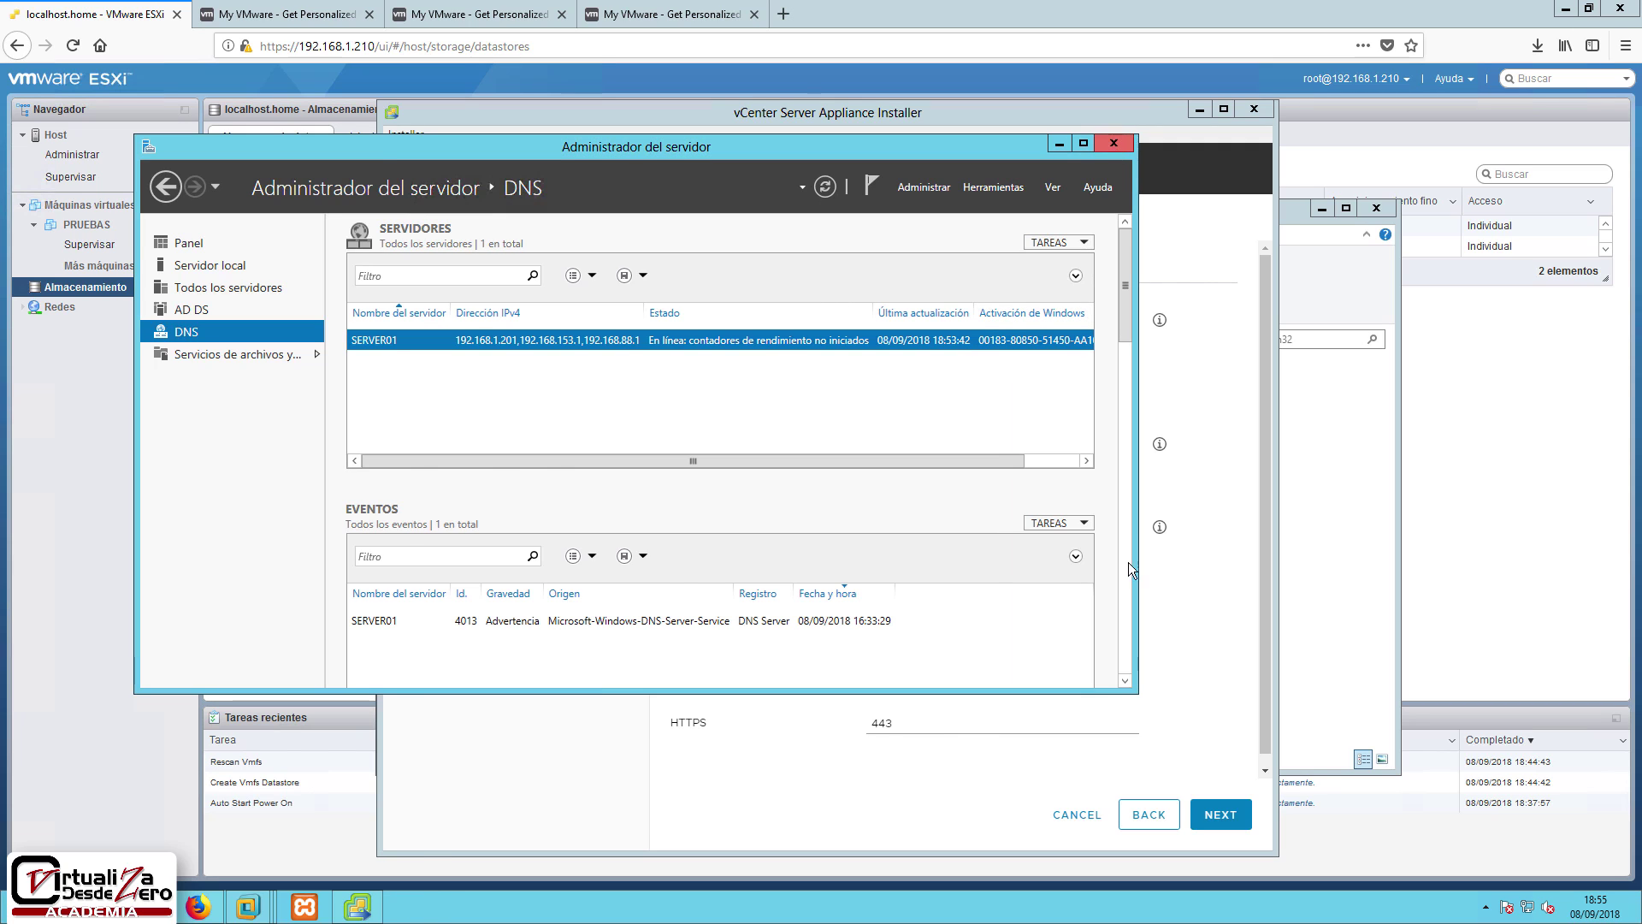
left_click(1144, 566)
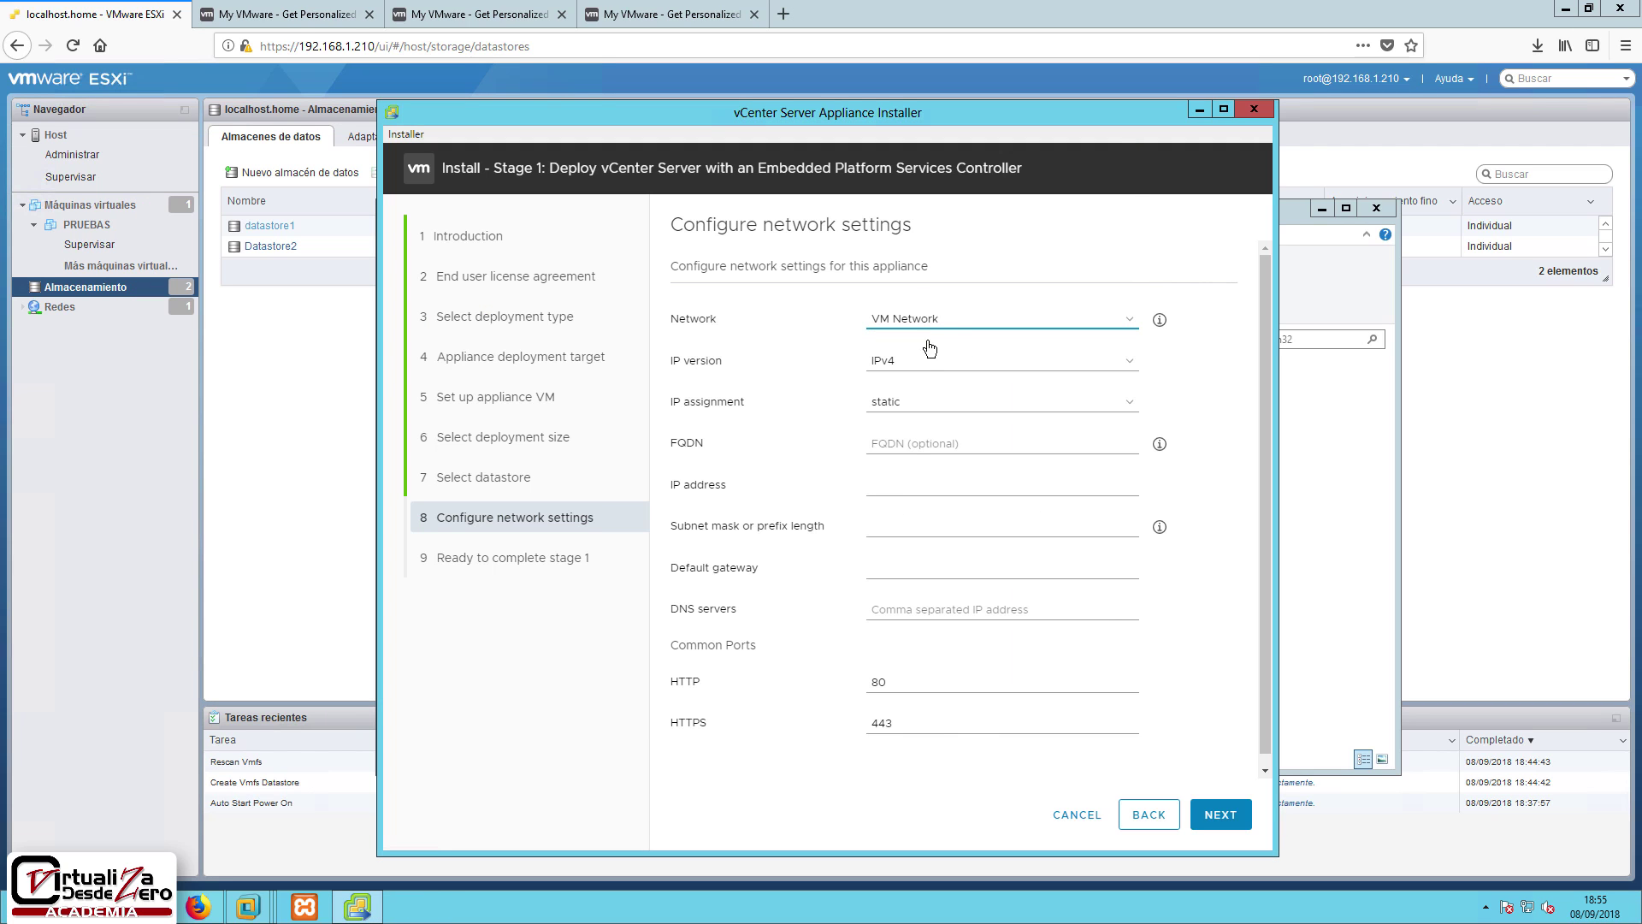
- Keep VM Network as the appliance's network and set its FQDN to vcsa.virtualiza.desdezero
left_click(972, 317)
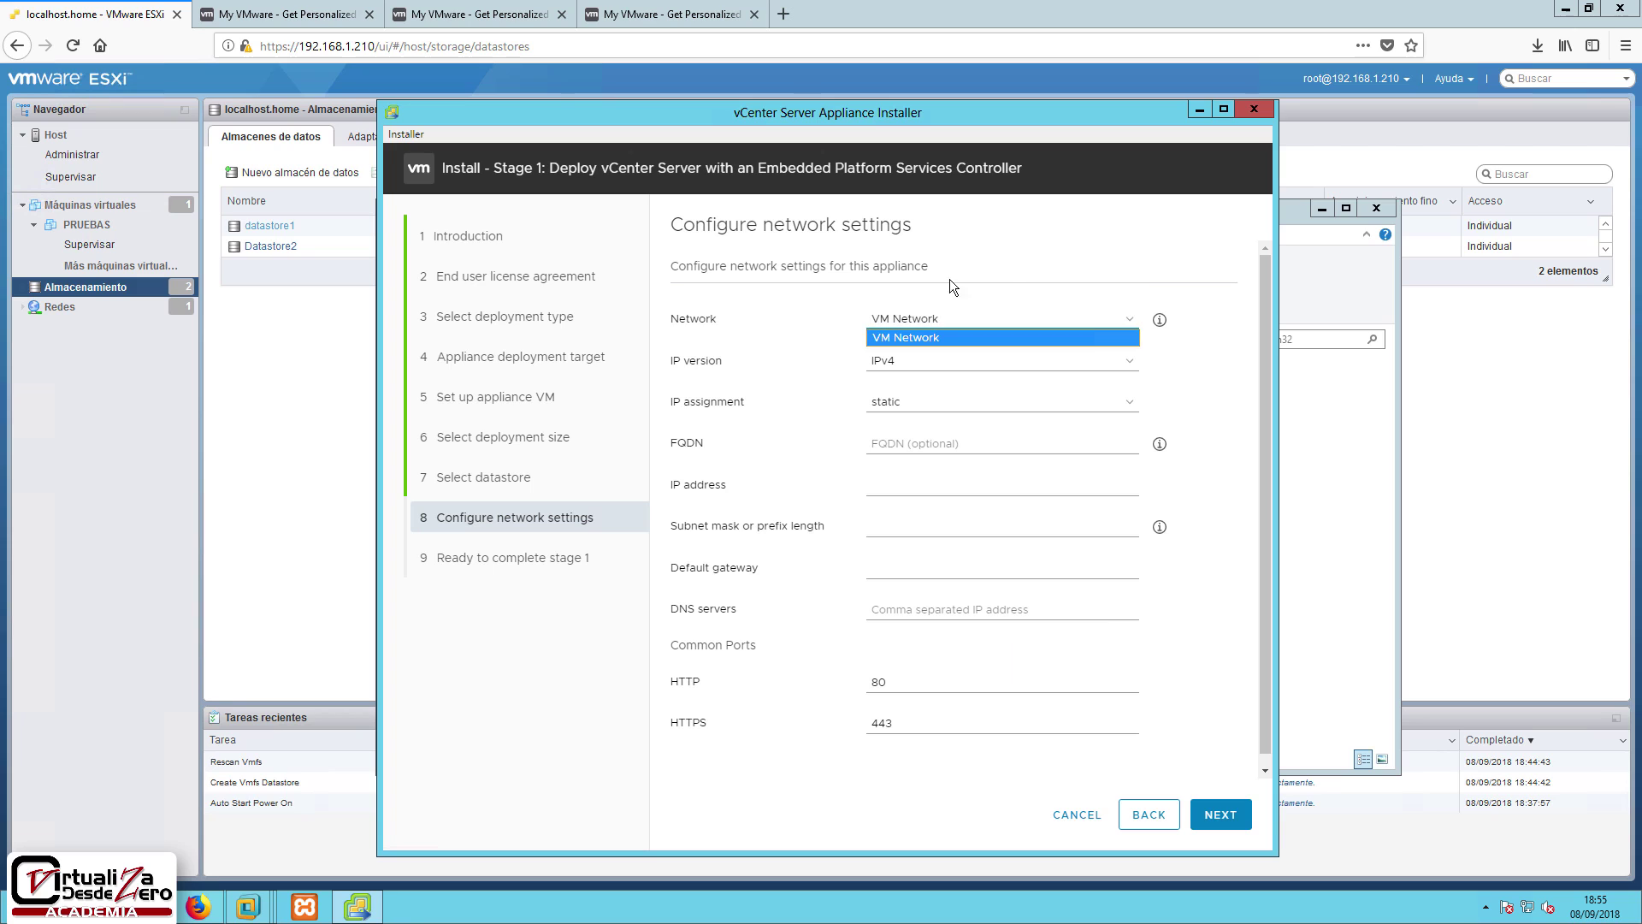
left_click(1034, 301)
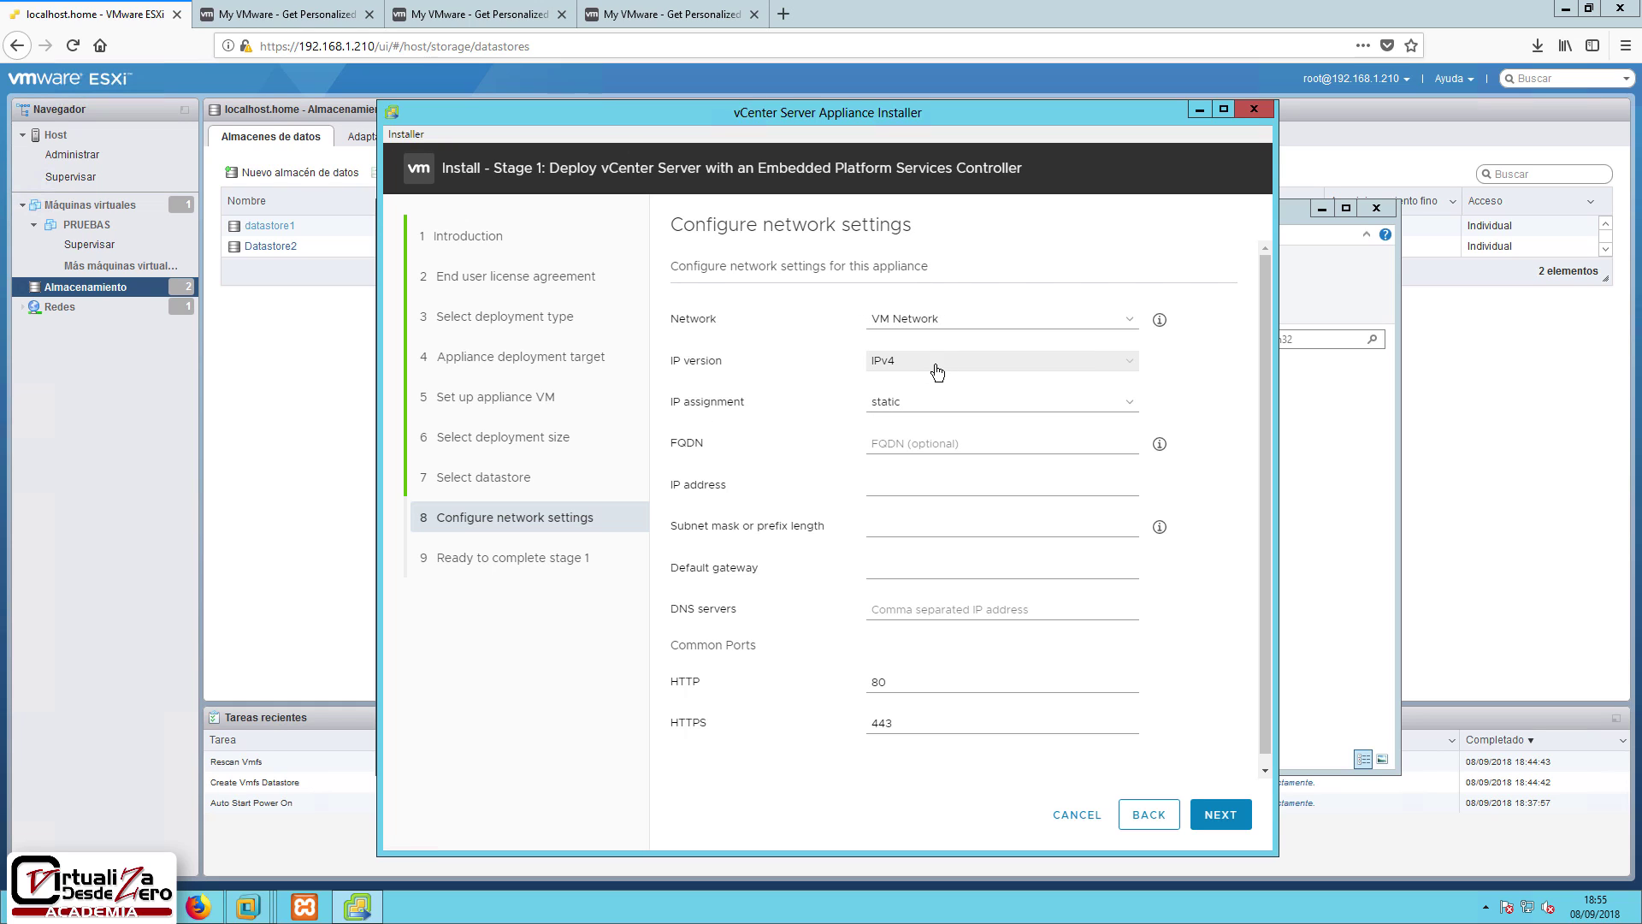
left_click(911, 442)
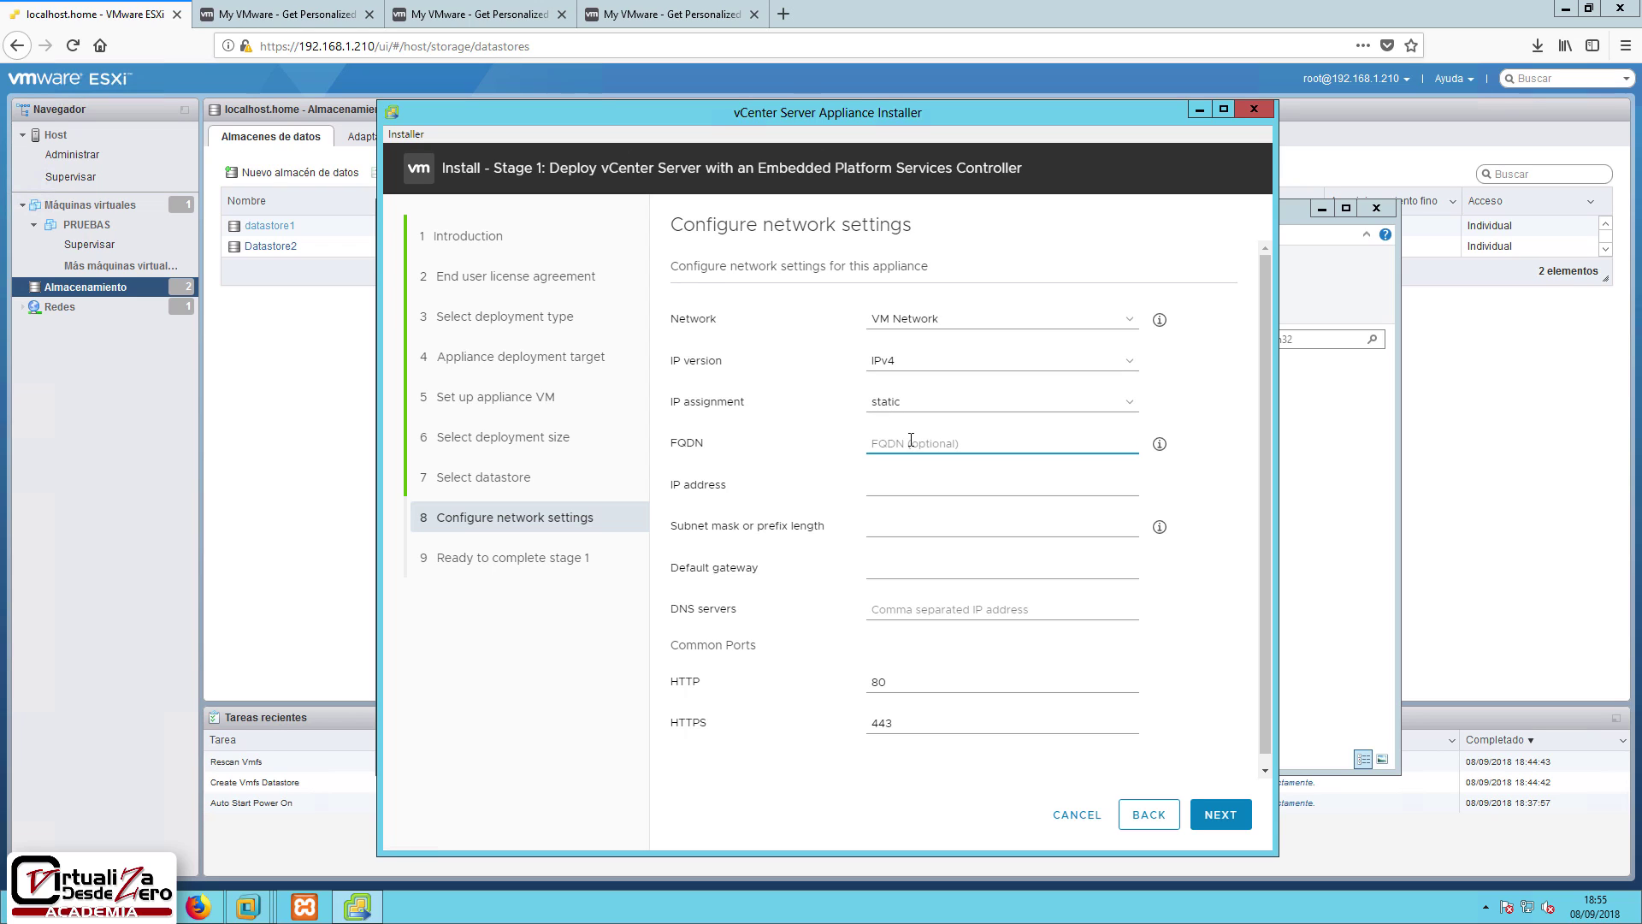
type("vcsa.virtualiza.desdezero")
key("Tab")
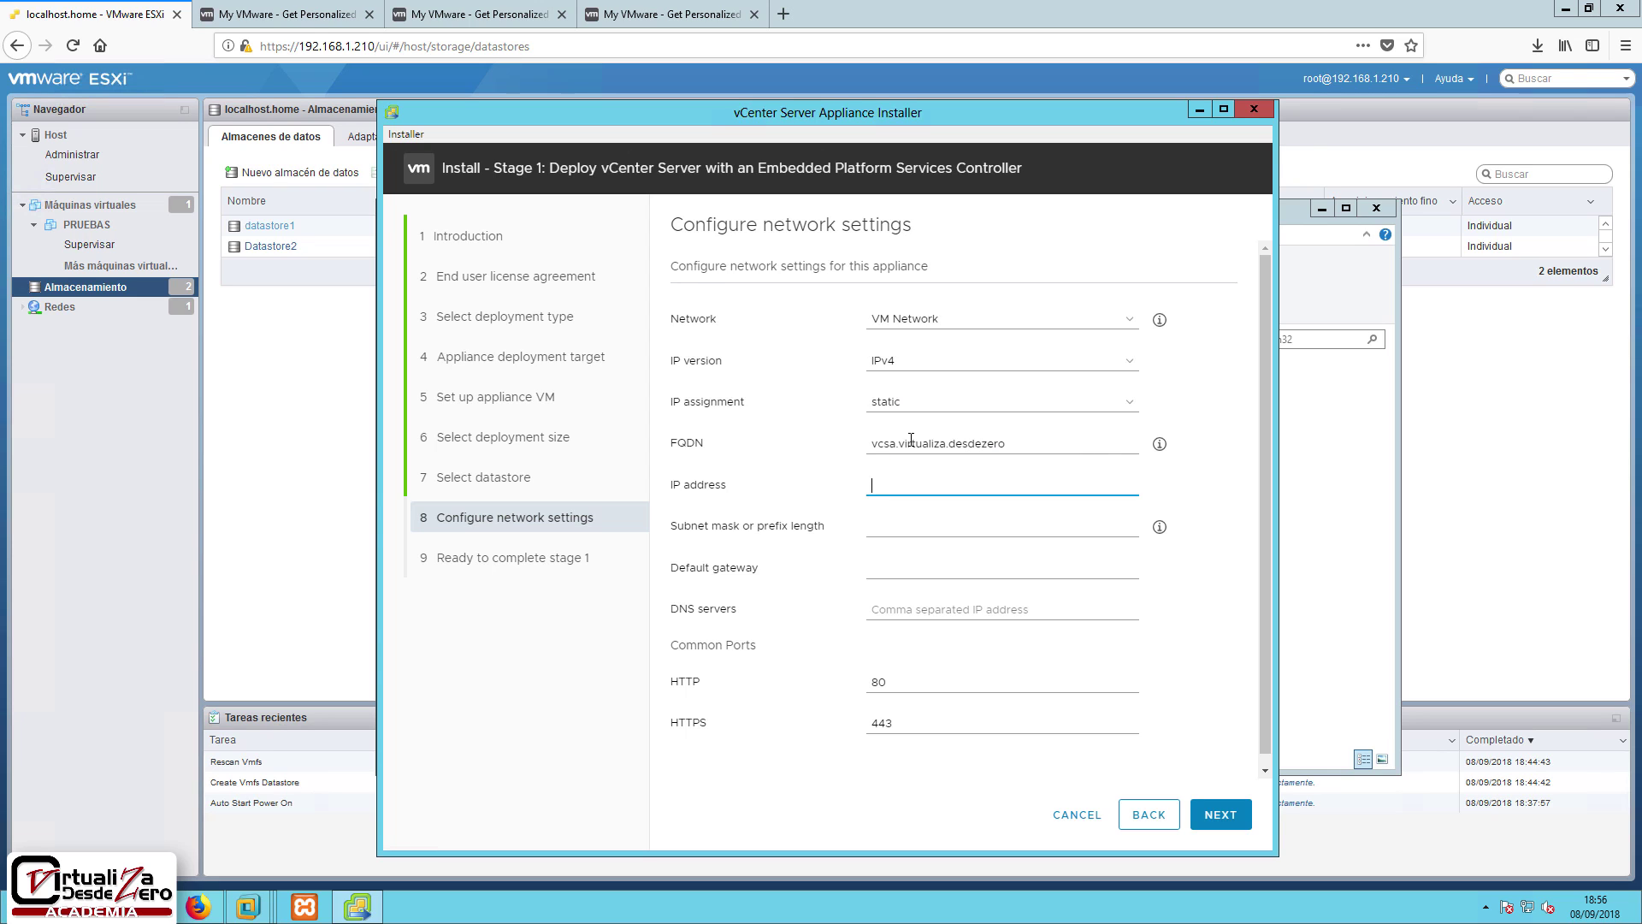
- Set the appliance's IP address to 192.168.1.215 and its subnet mask to 255.255.255.0
type("192.16")
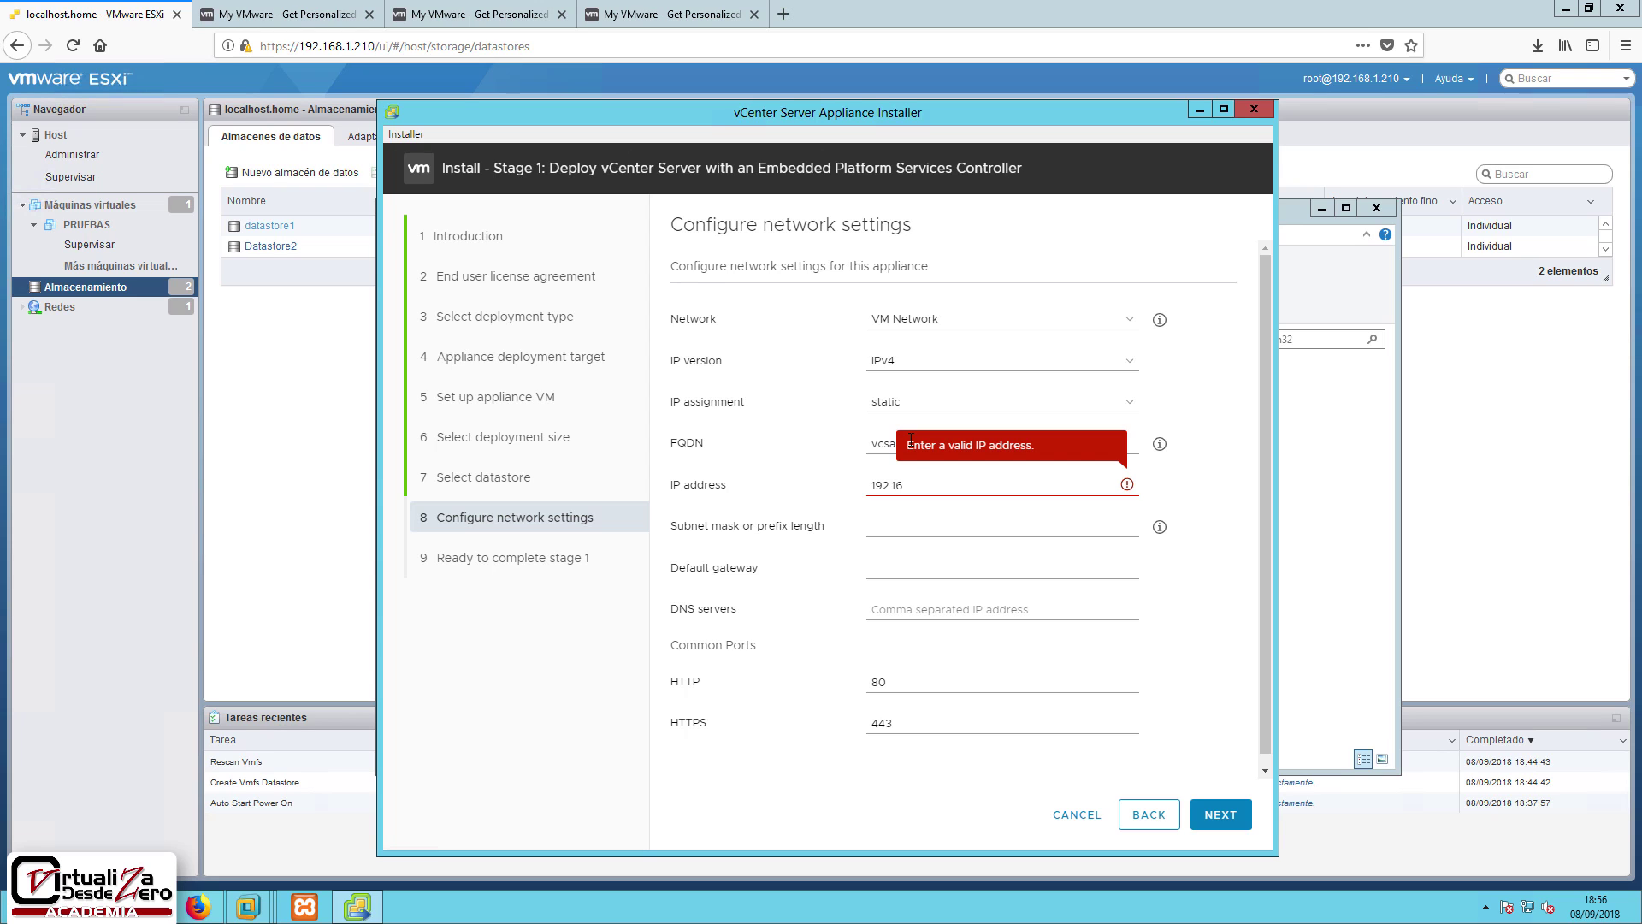
type("8.1.215")
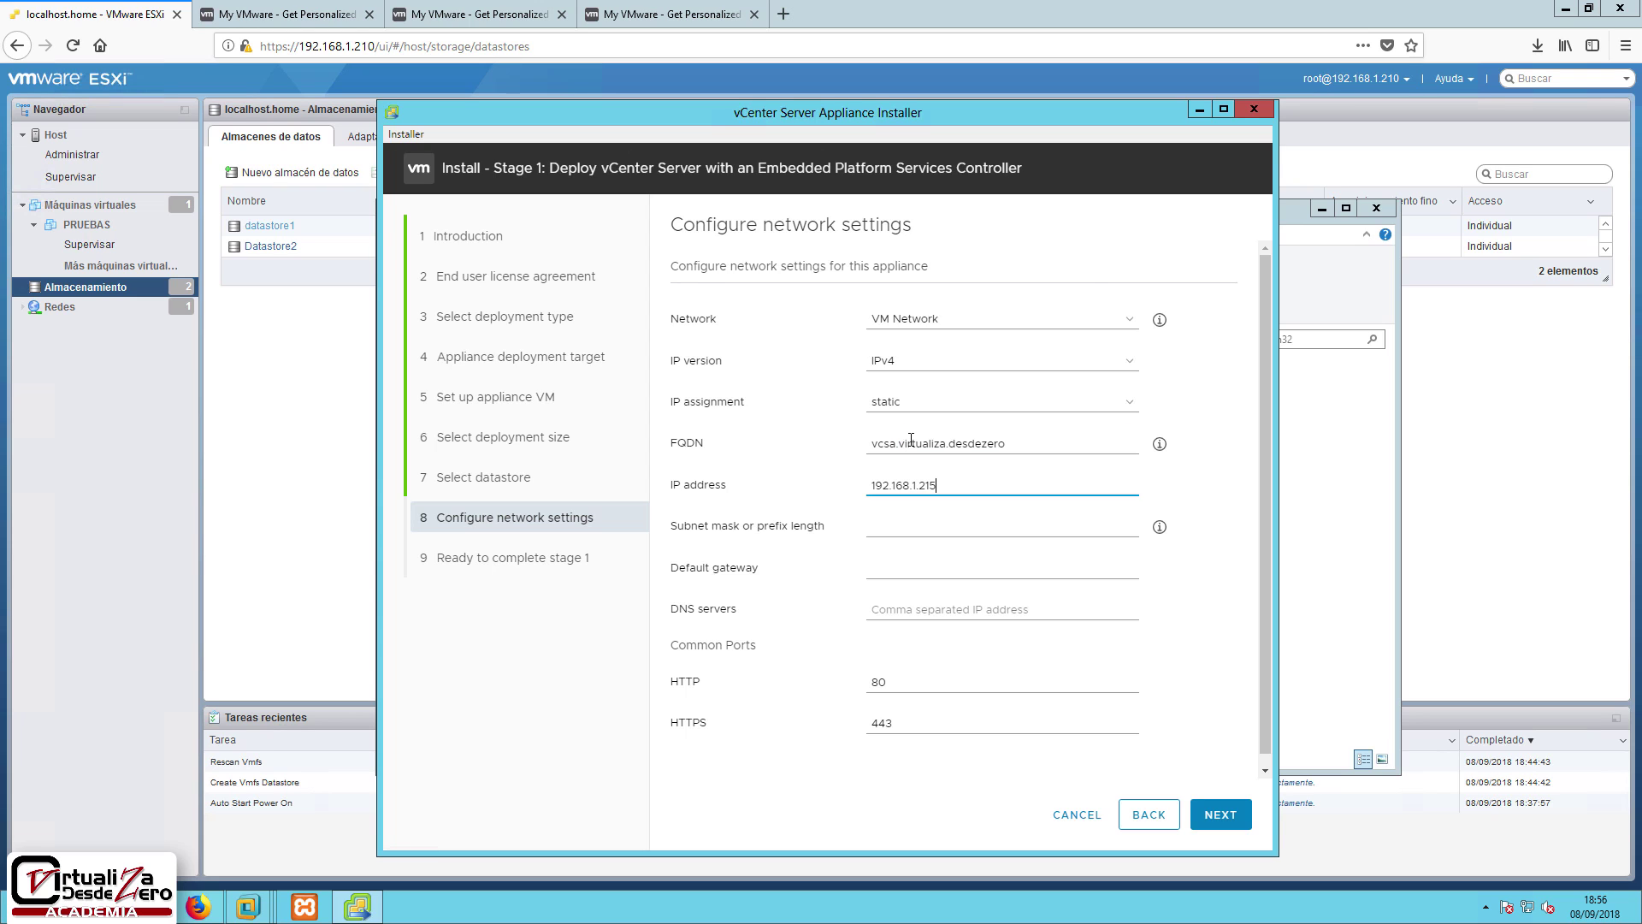
key("Tab")
type("255.2")
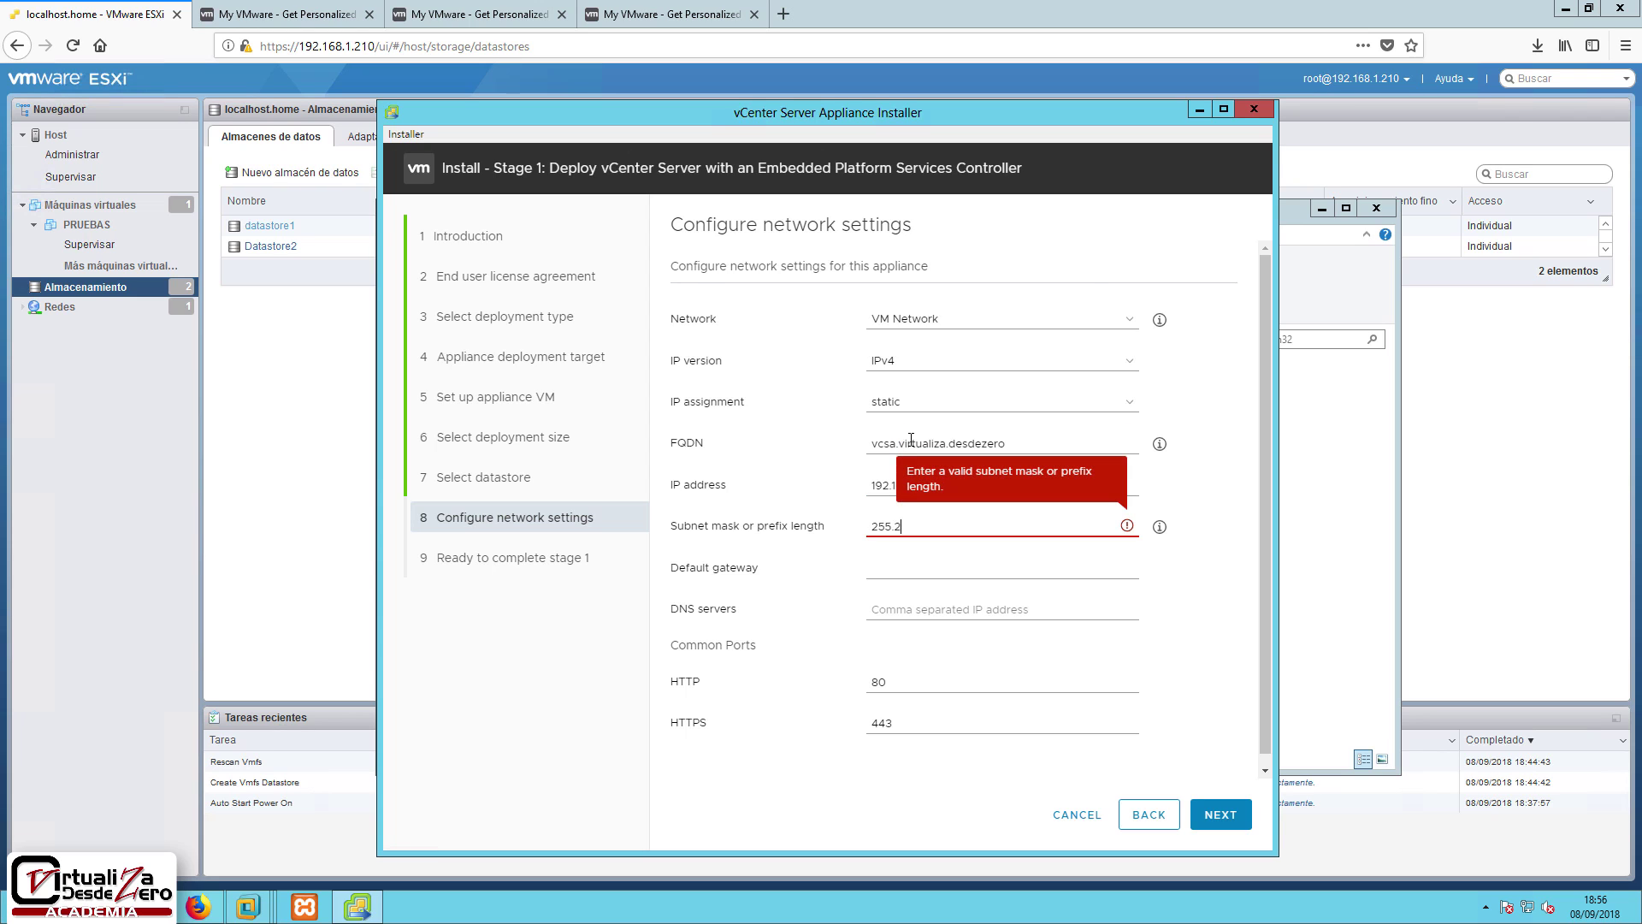
type("55.255.0")
key("Tab")
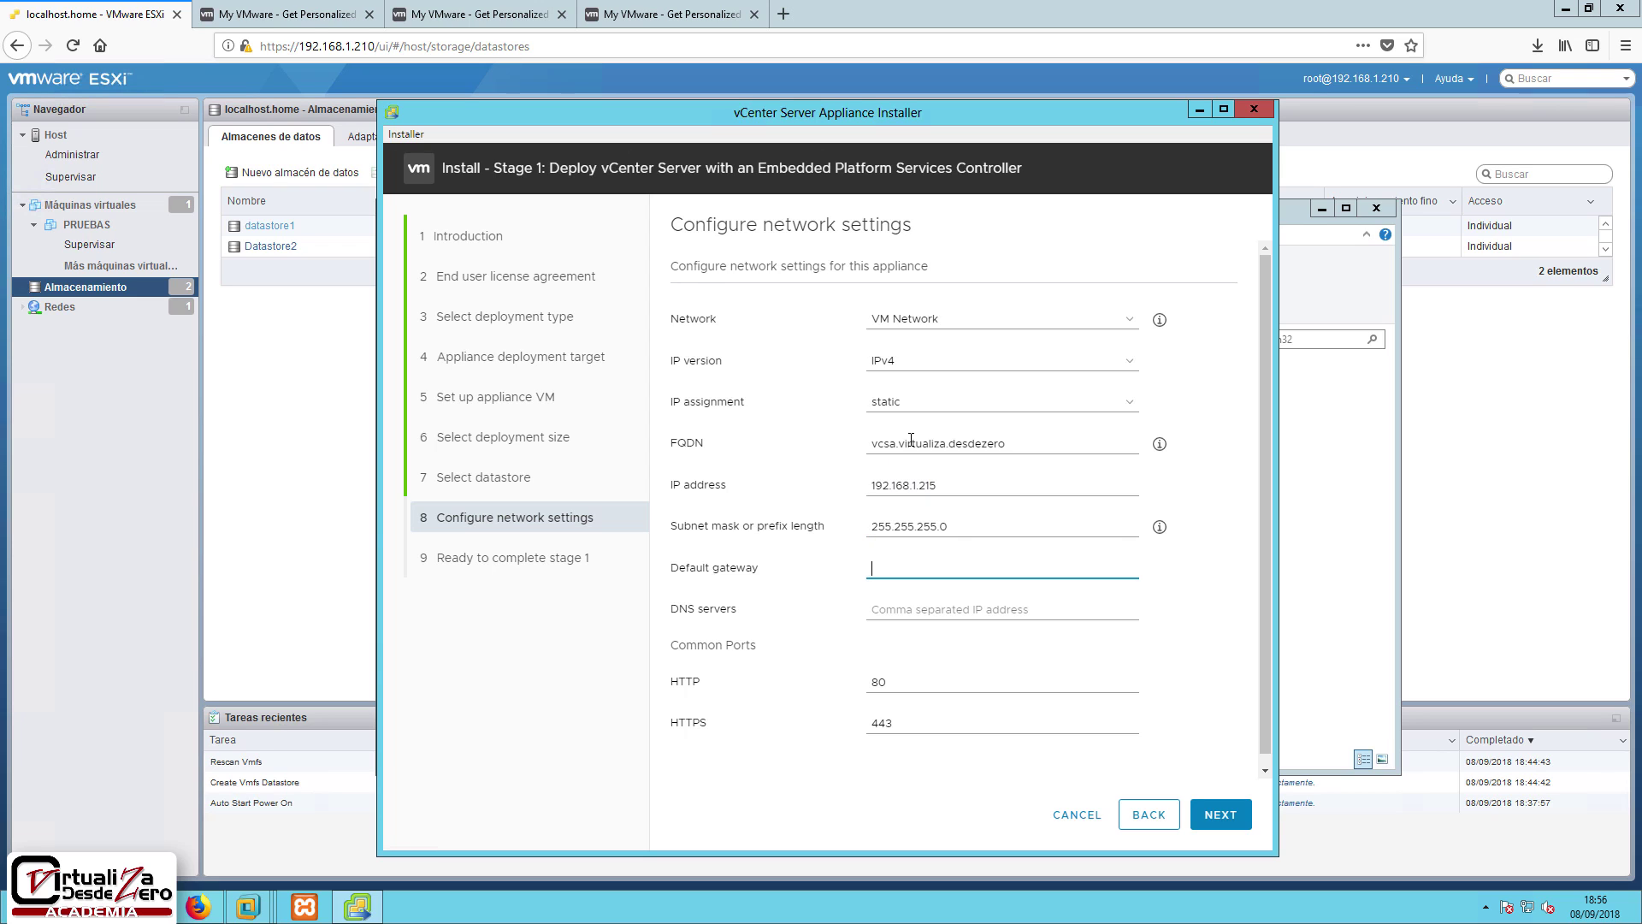
- Set the default gateway to 192.168.1.1 and enter the first part of the DNS server address, 192.168.1
type("192.168")
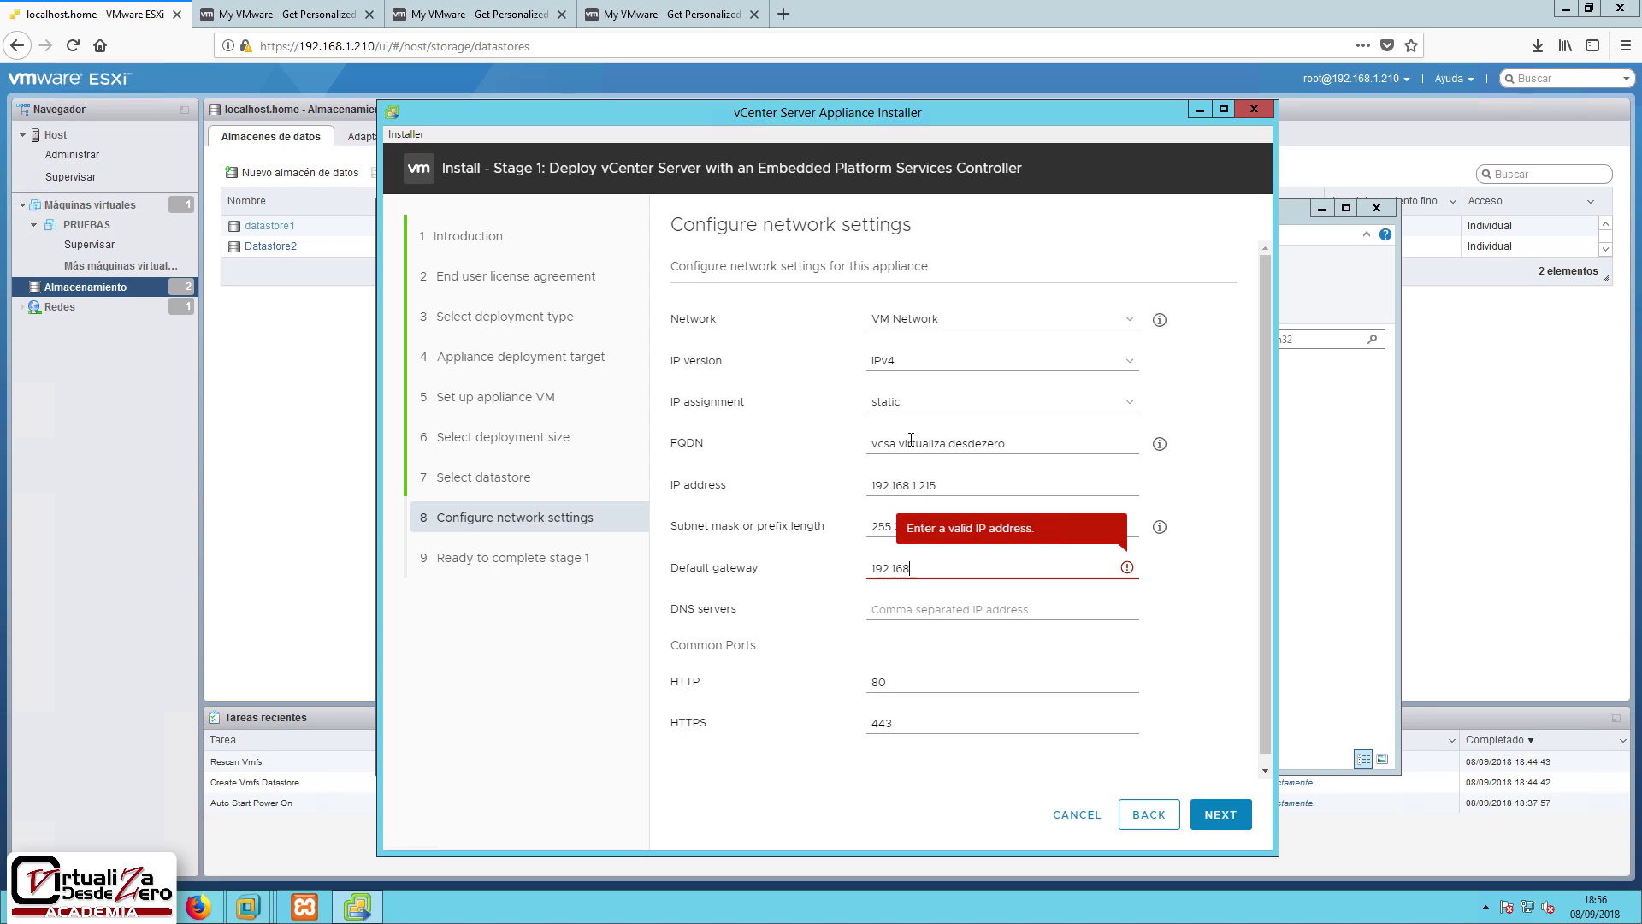
type(".1.1")
key("Tab")
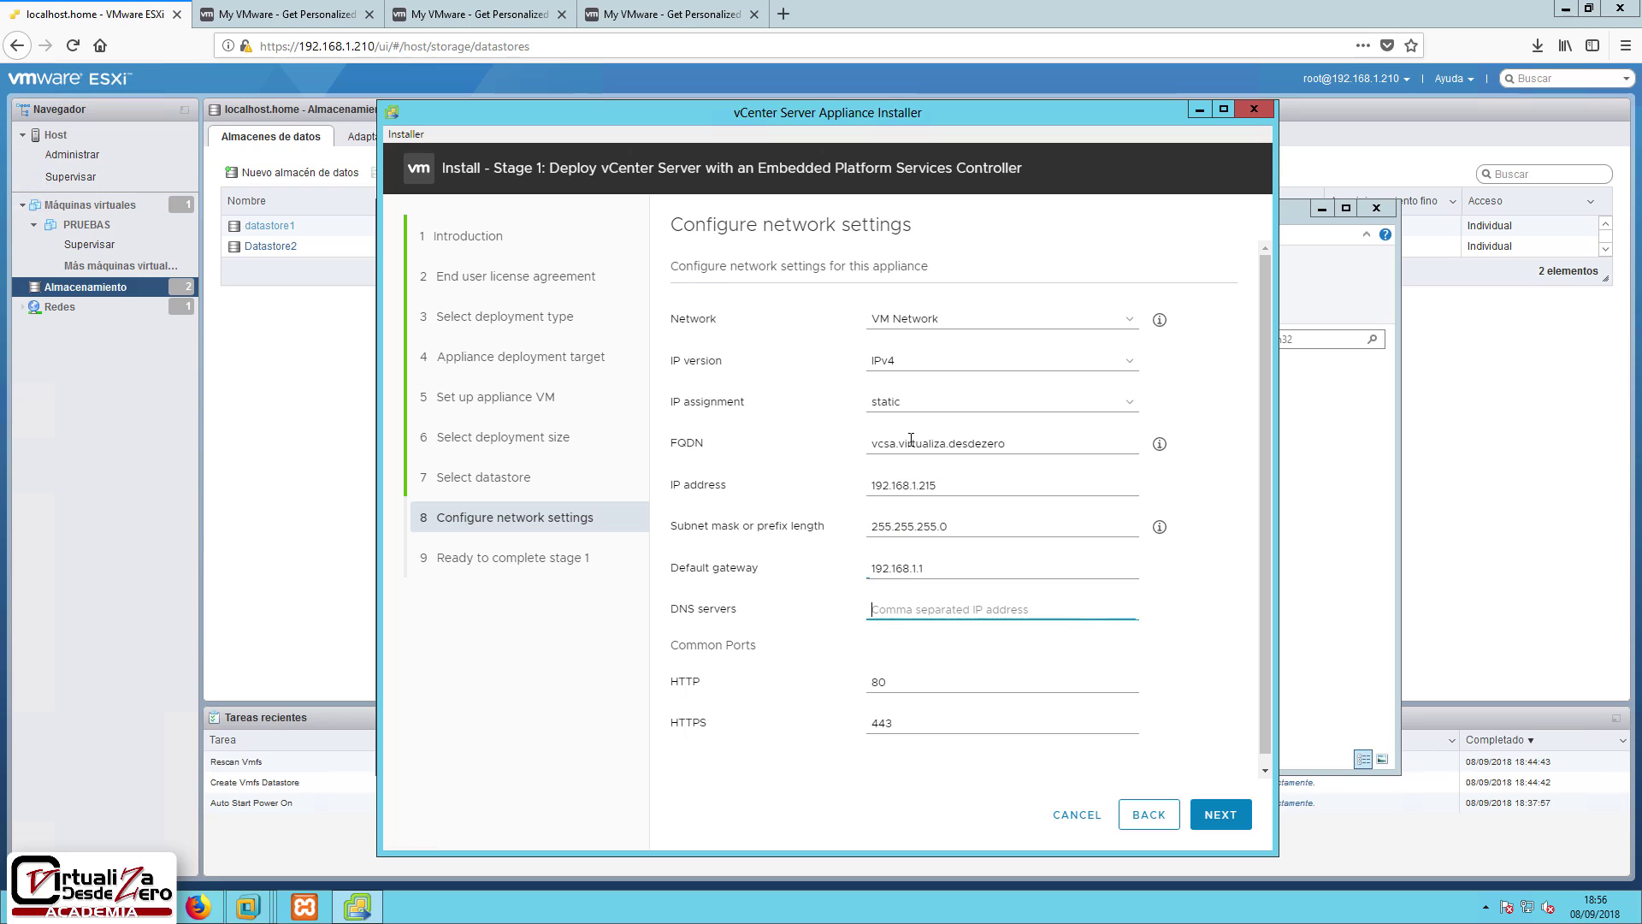
type("192.168")
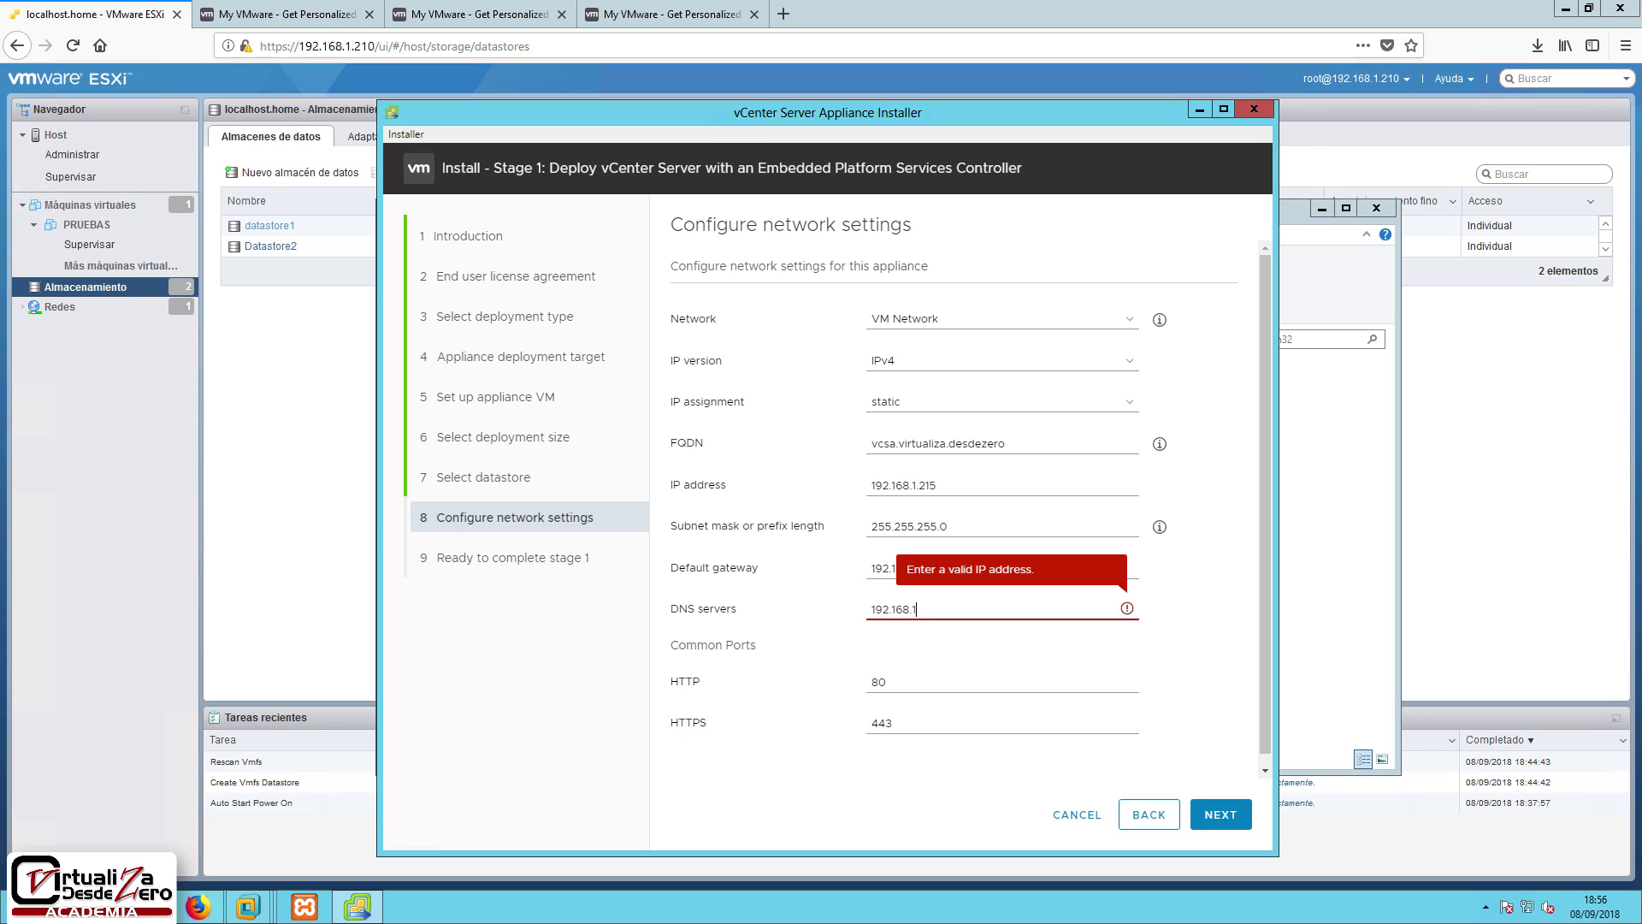
- Run ipconfig in a Command Prompt, examine the server's IPv4 address on its Ethernet adapters, and close the prompt
right_click(518, 913)
left_click(454, 905)
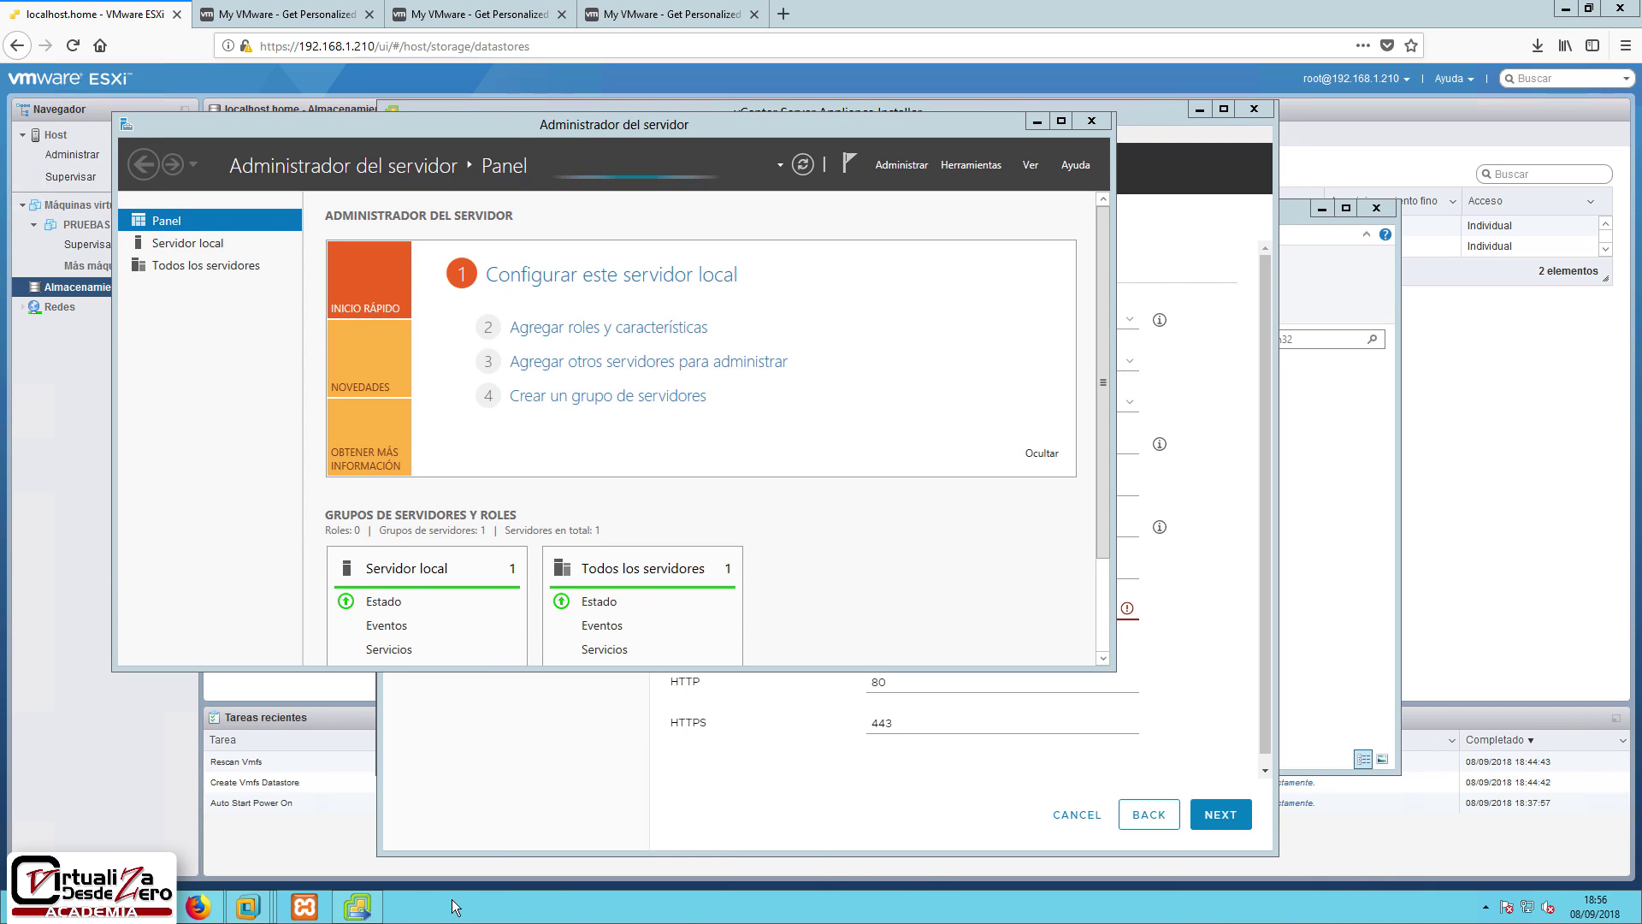
key("super")
left_click(433, 429)
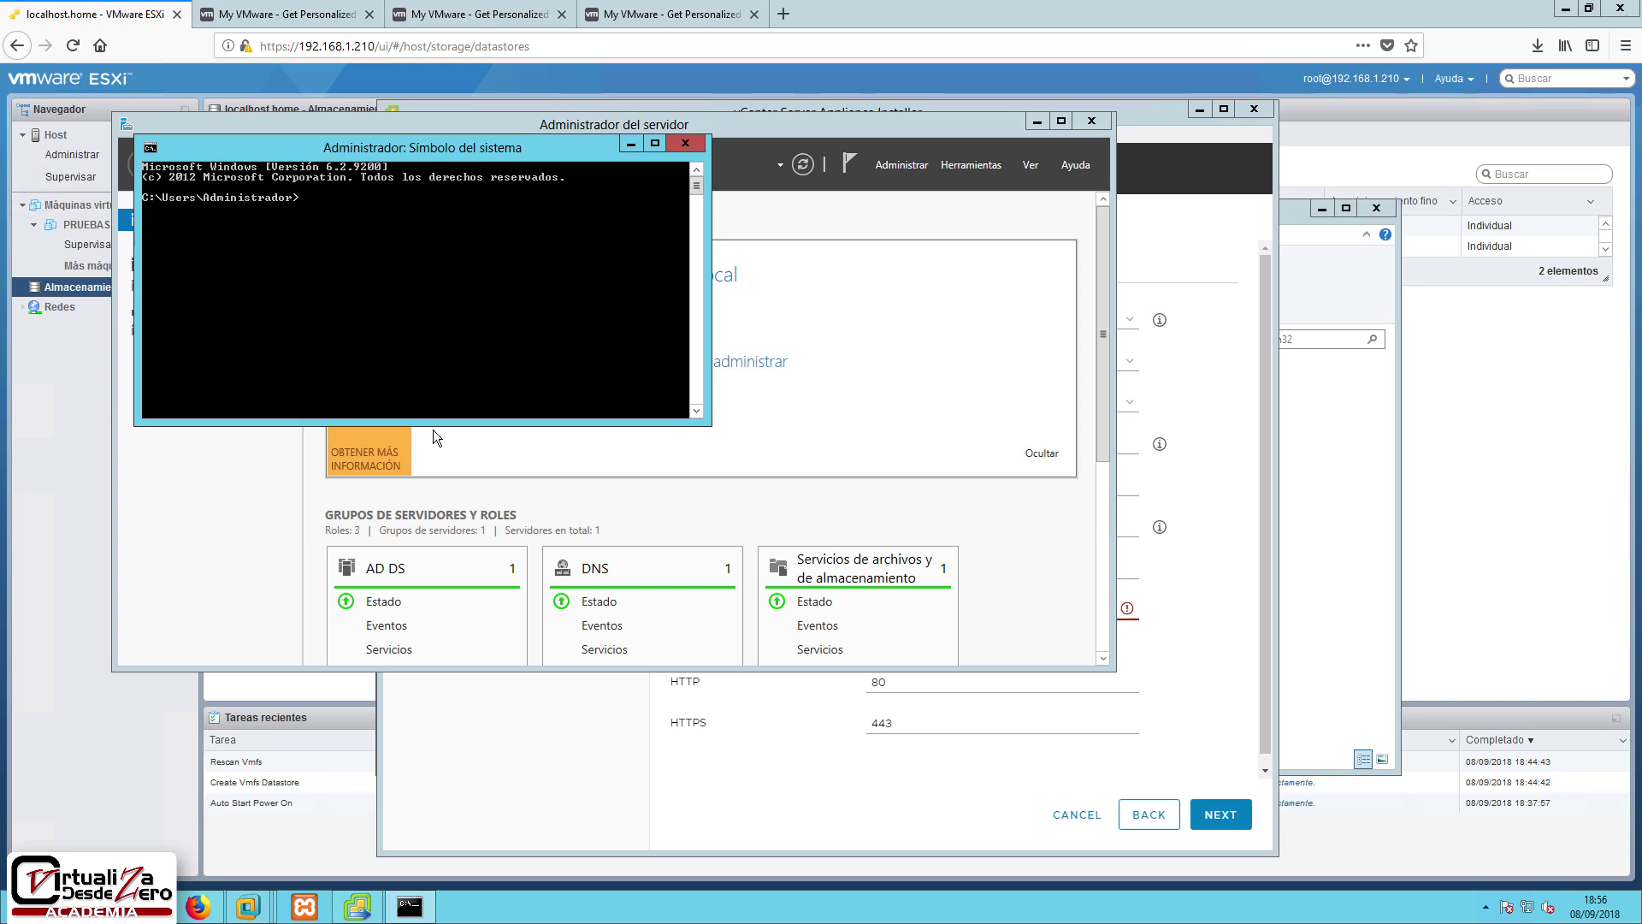
type("ipconfig 1982")
key("BackSpace")
key("BackSpace")
key("Return")
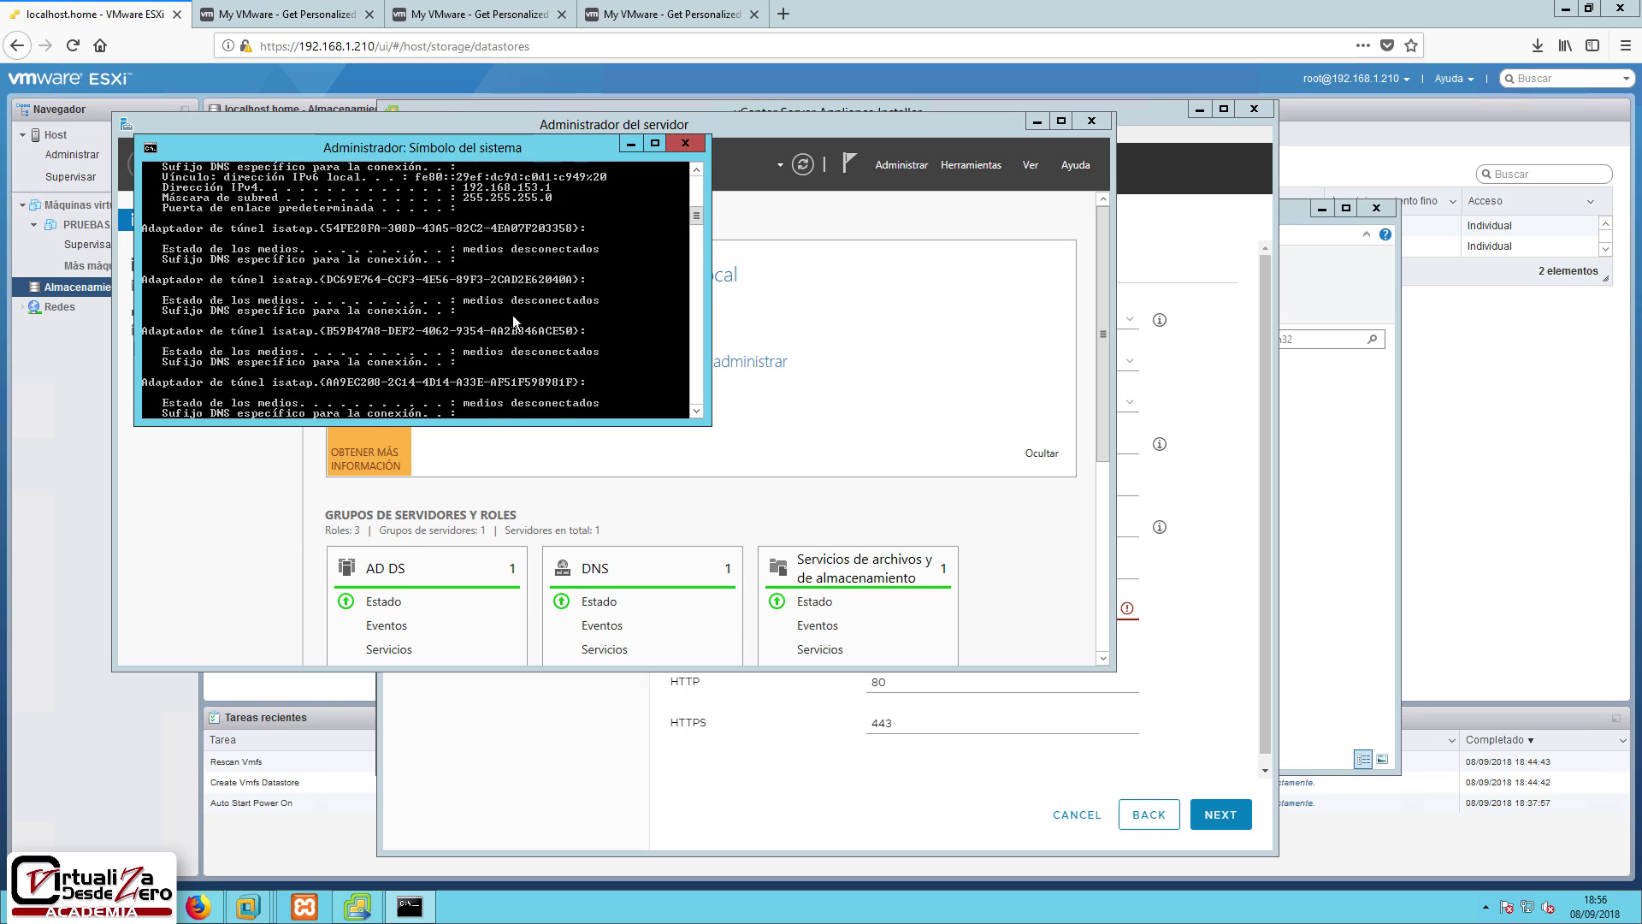
scroll(514, 322, "up", 4)
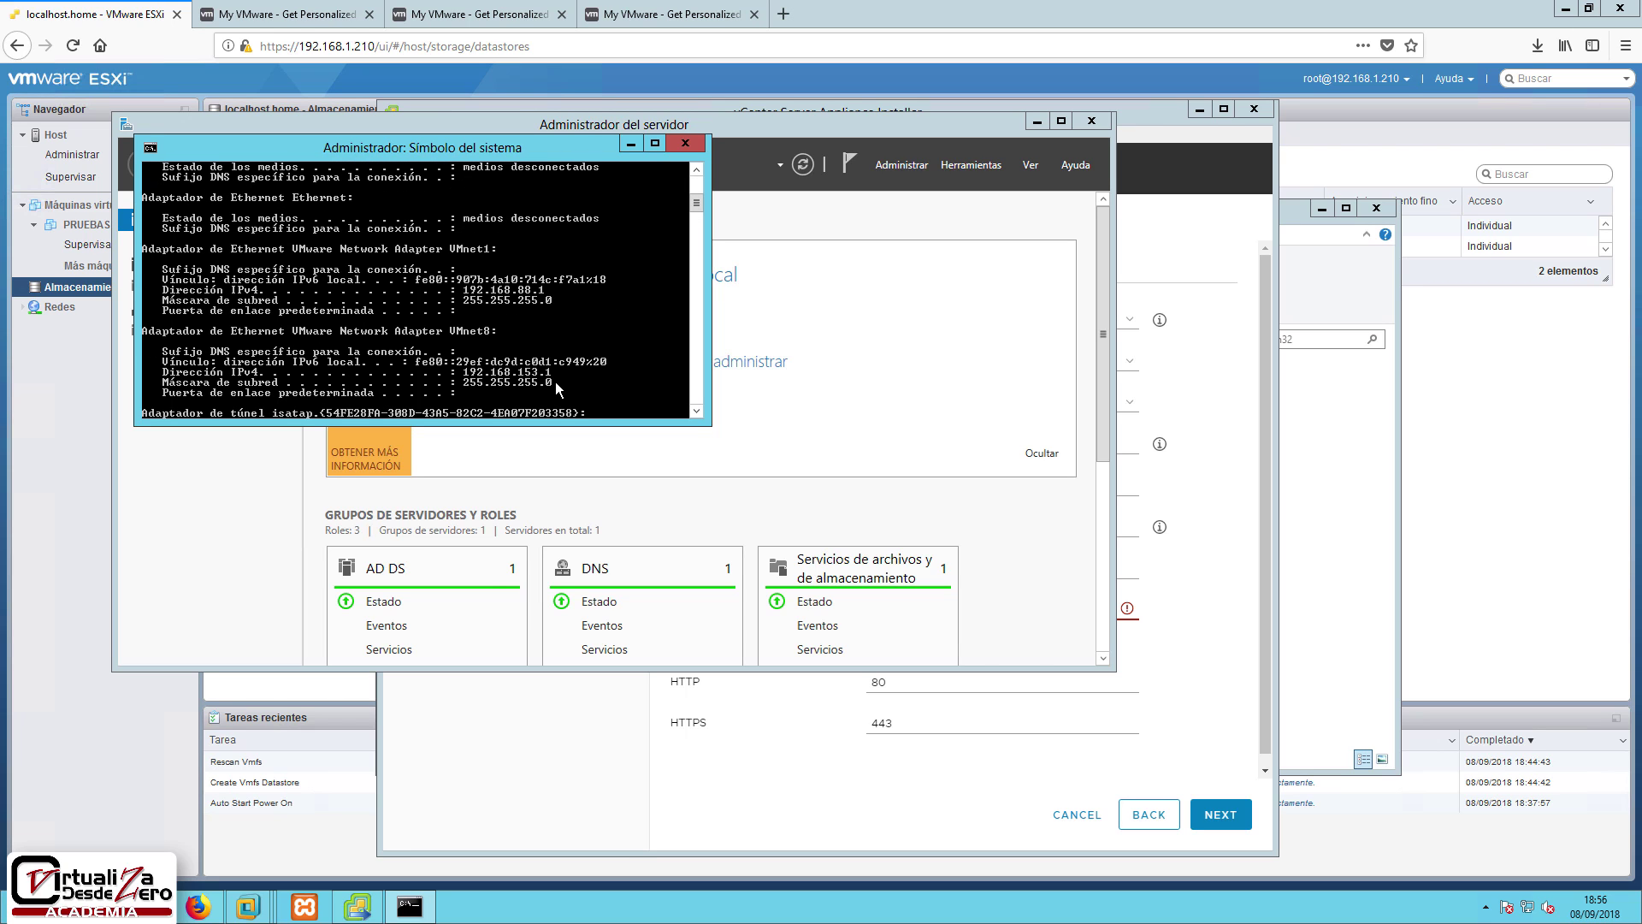
scroll(571, 387, "up", 5)
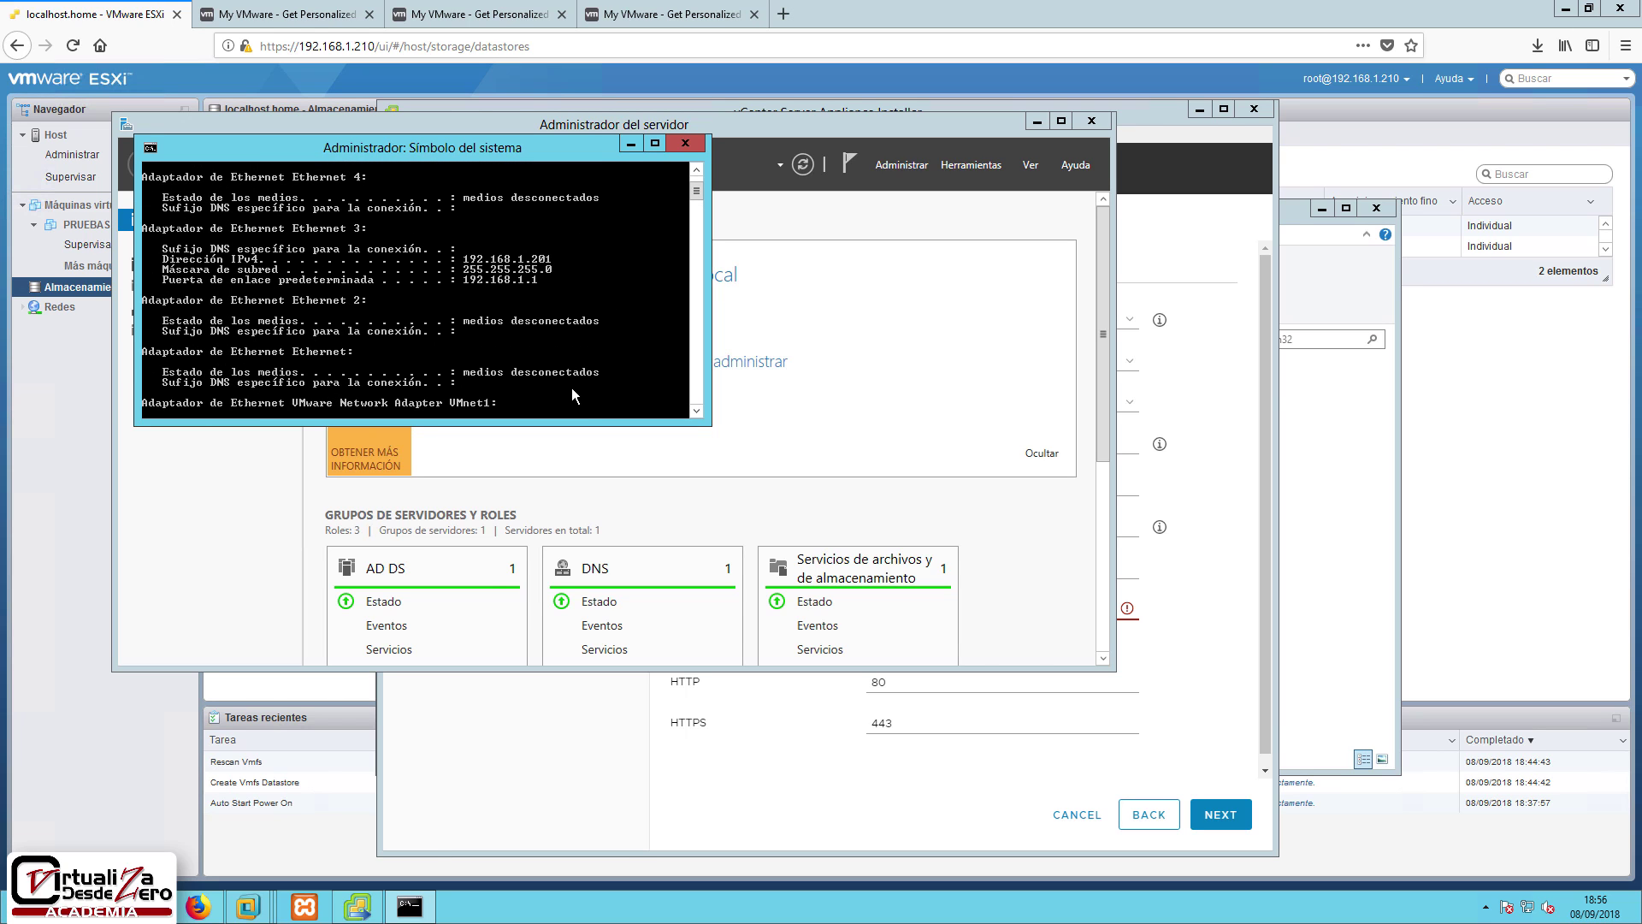
left_click(685, 144)
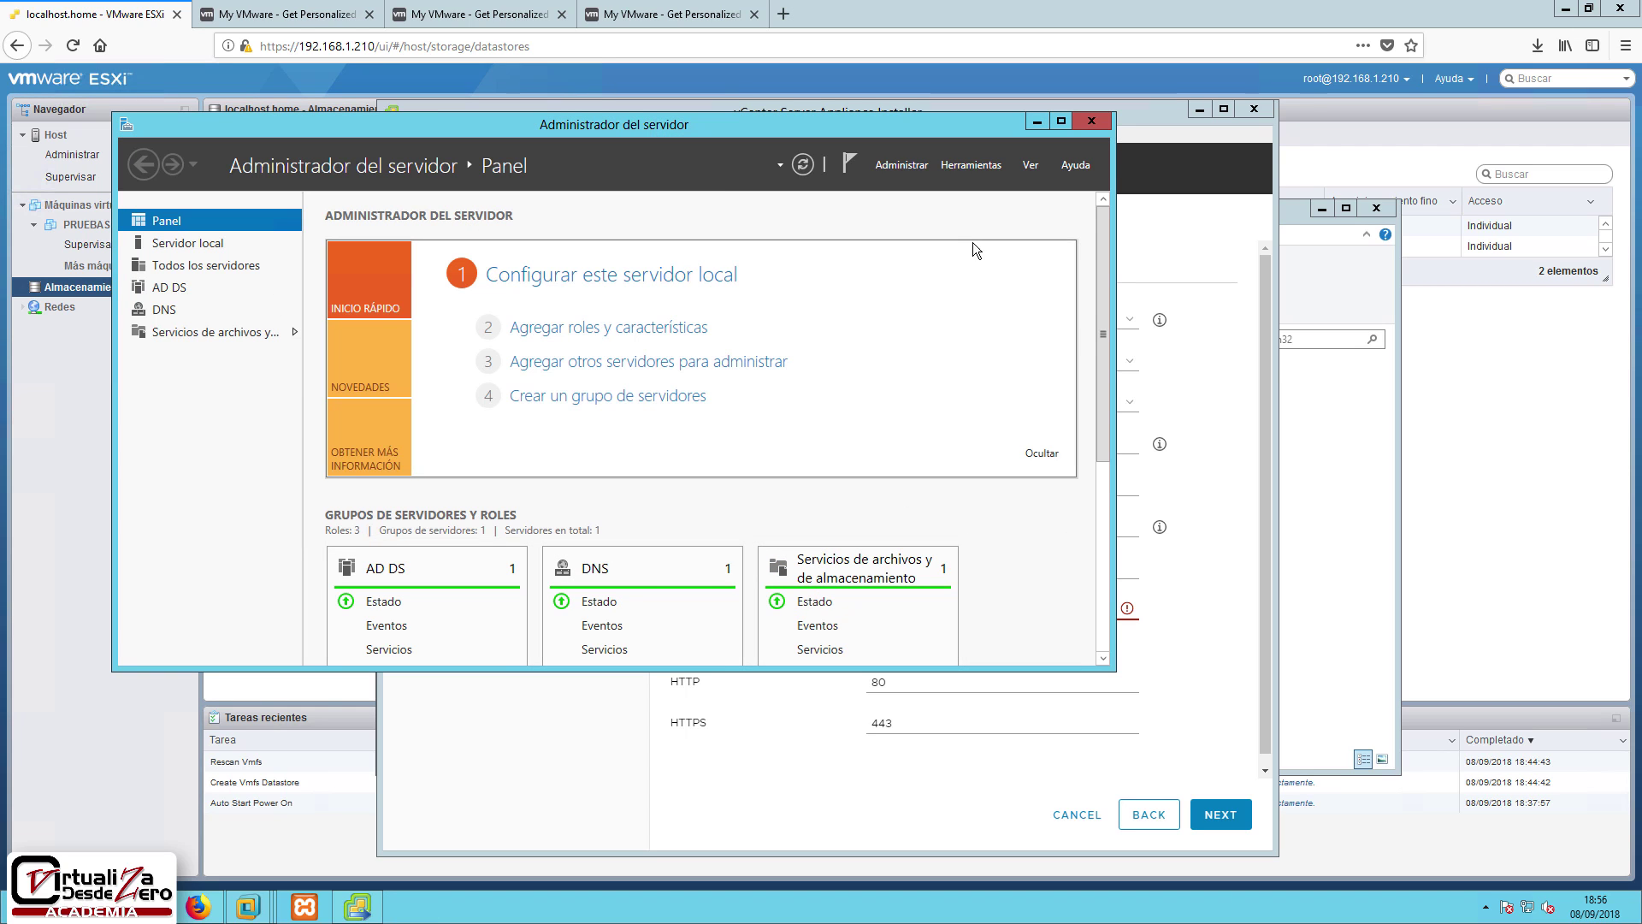
- Complete the DNS server address as 192.168.1.201, accept the network settings and start the stage 1 deployment
left_click(1143, 651)
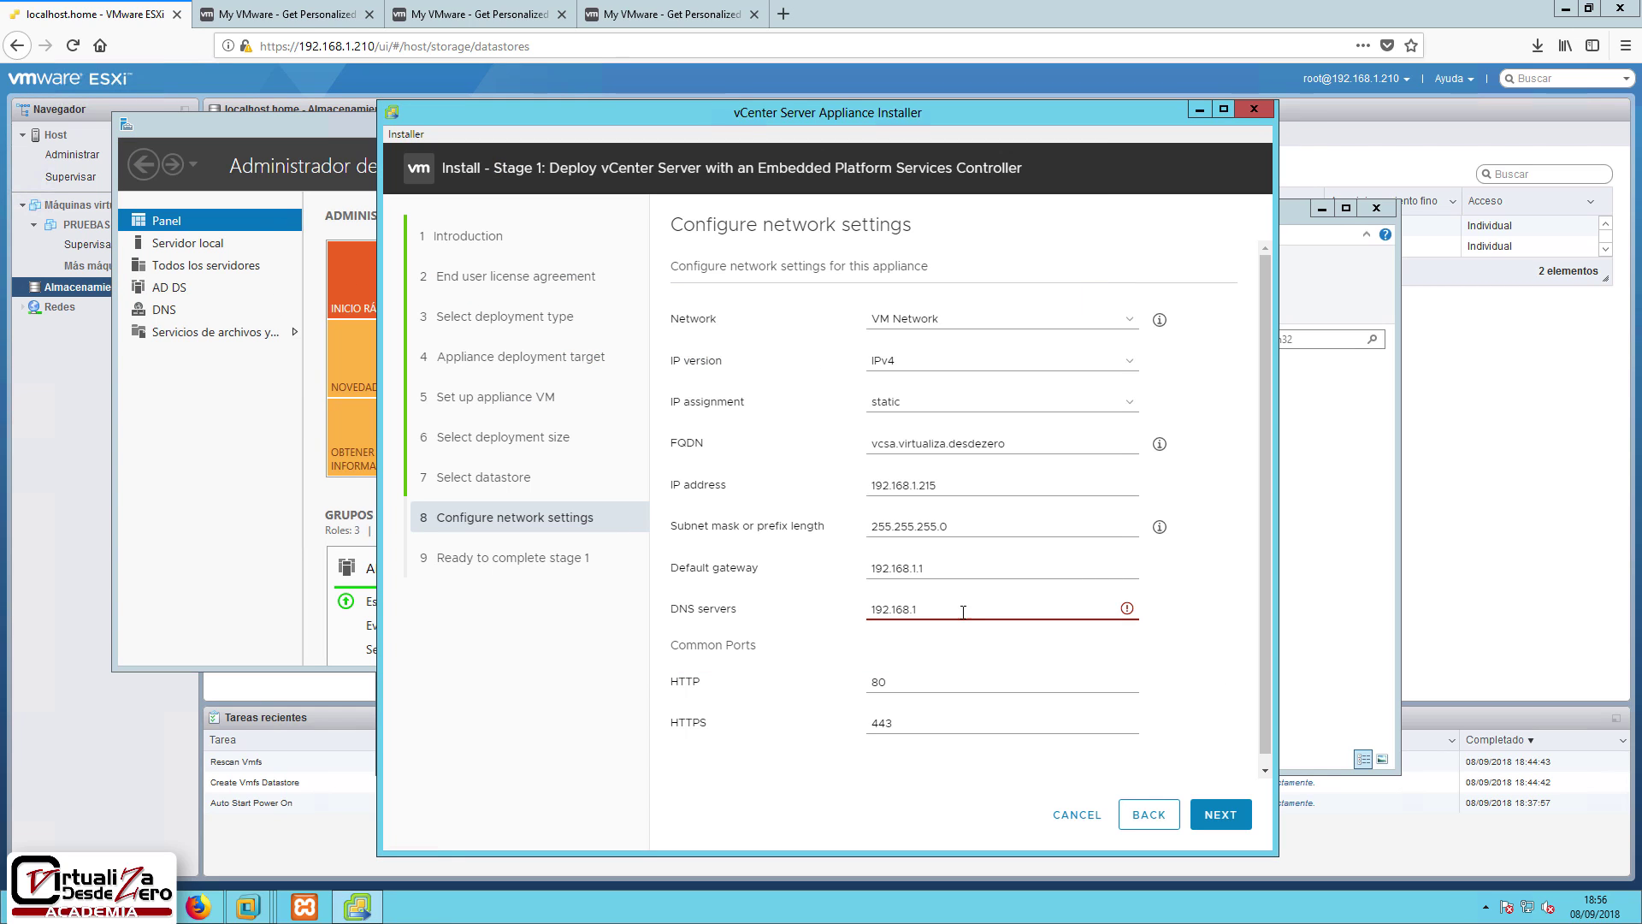
mouse_move(965, 609)
type("201")
left_click(1220, 814)
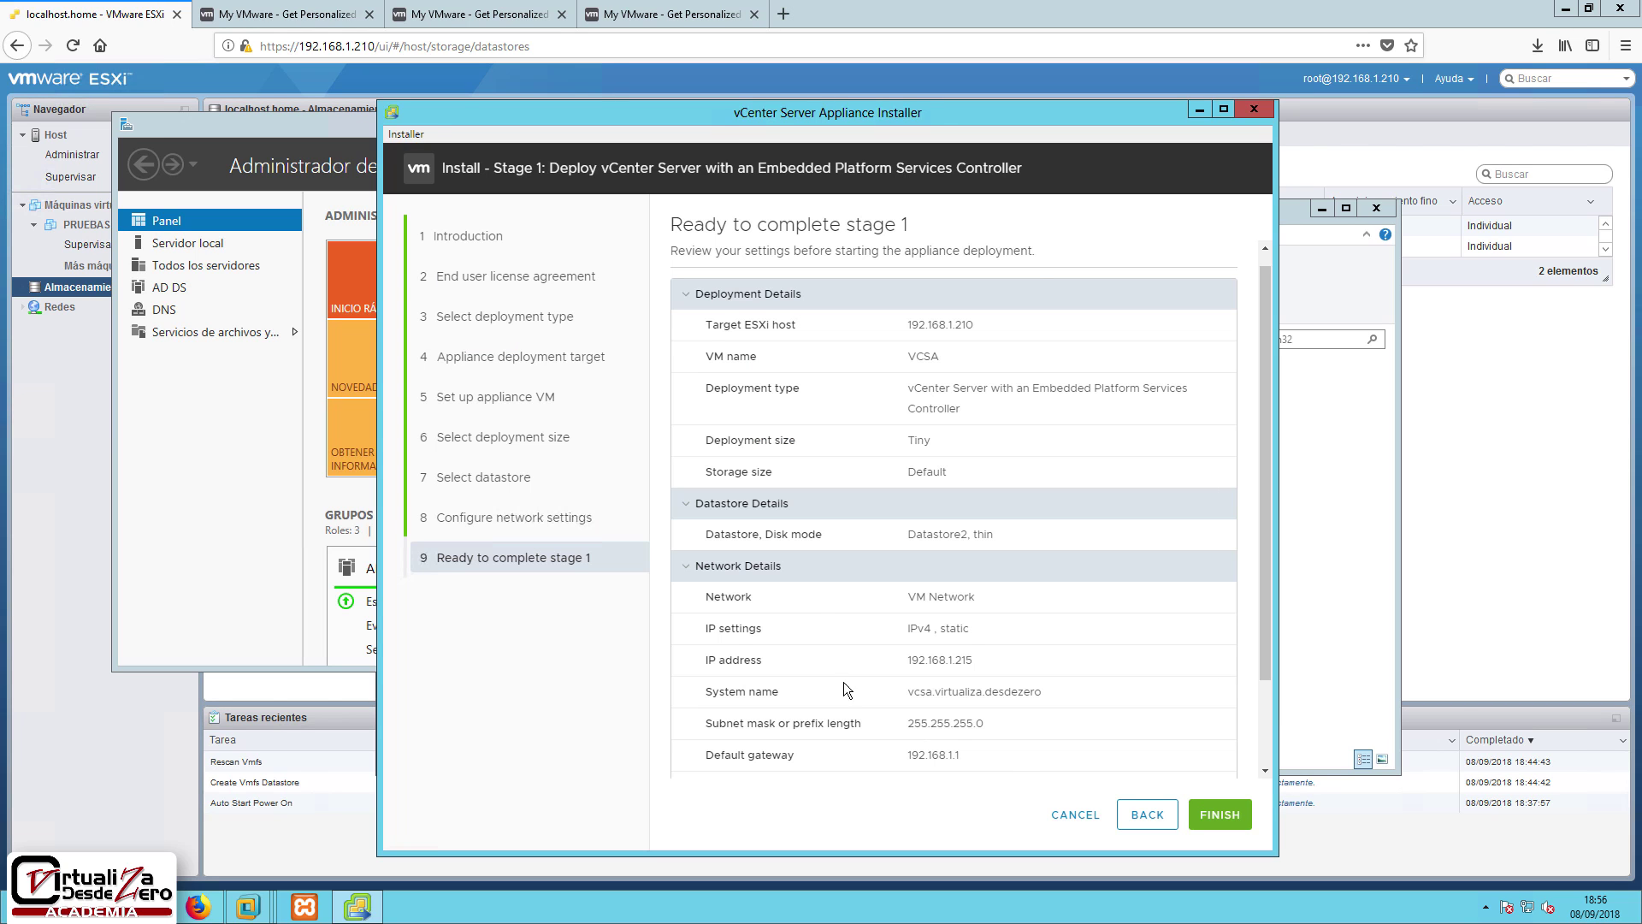
left_click(1231, 817)
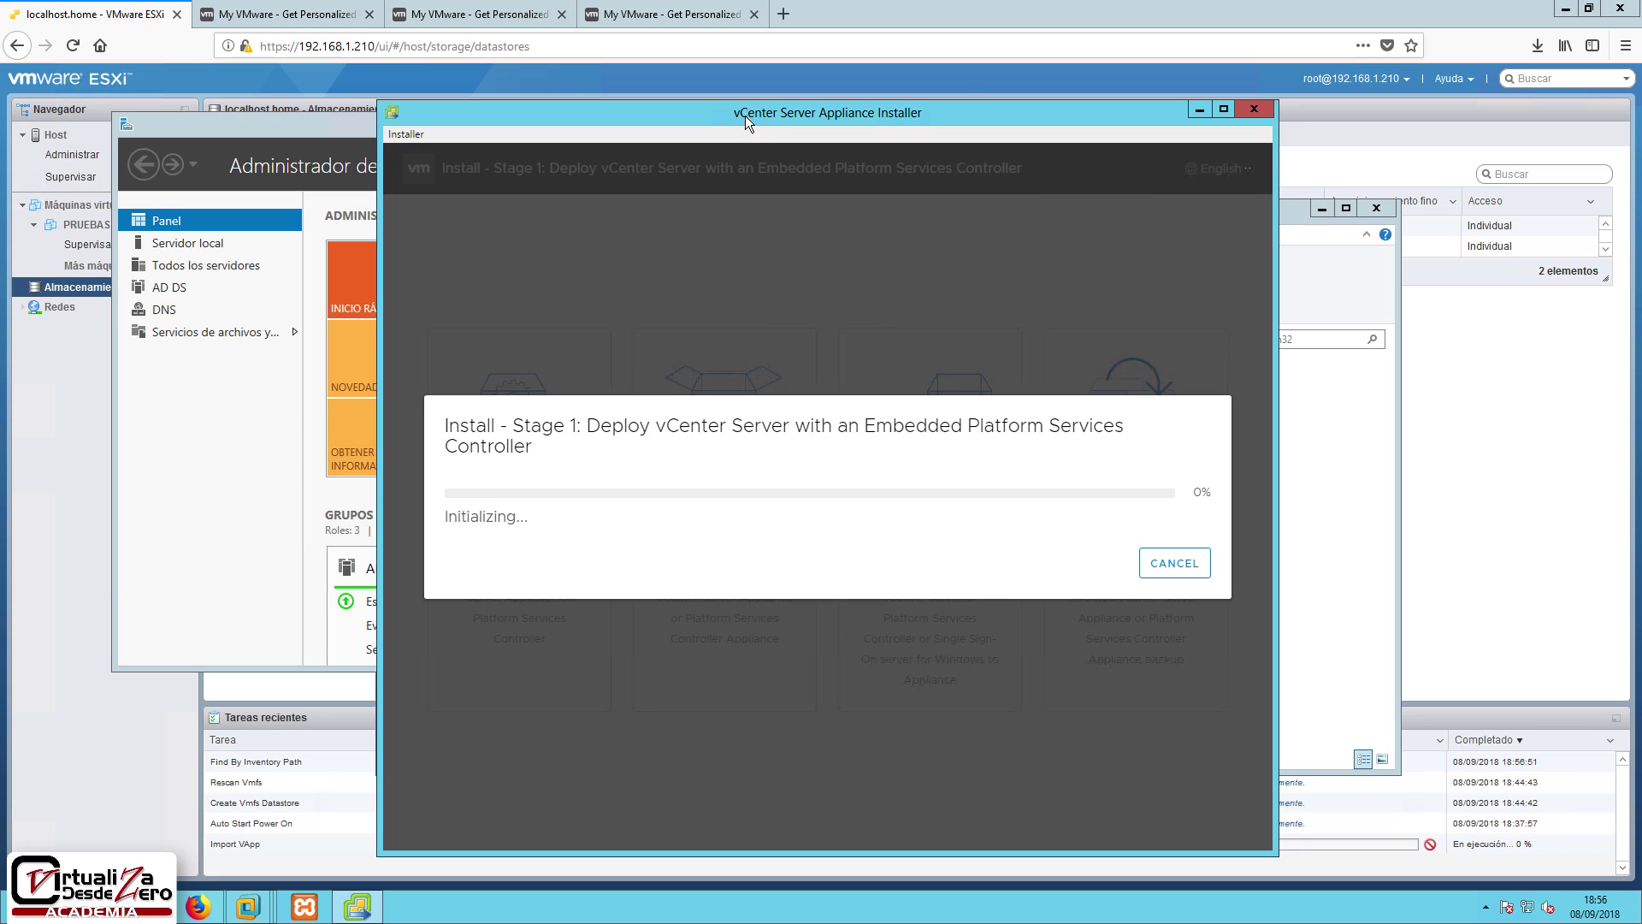
- Examine the ESXi host's virtual machine list, storage and host overview during the deployment, and return to the vCenter Server Appliance Installer
left_click_drag(746, 115, 1016, 98)
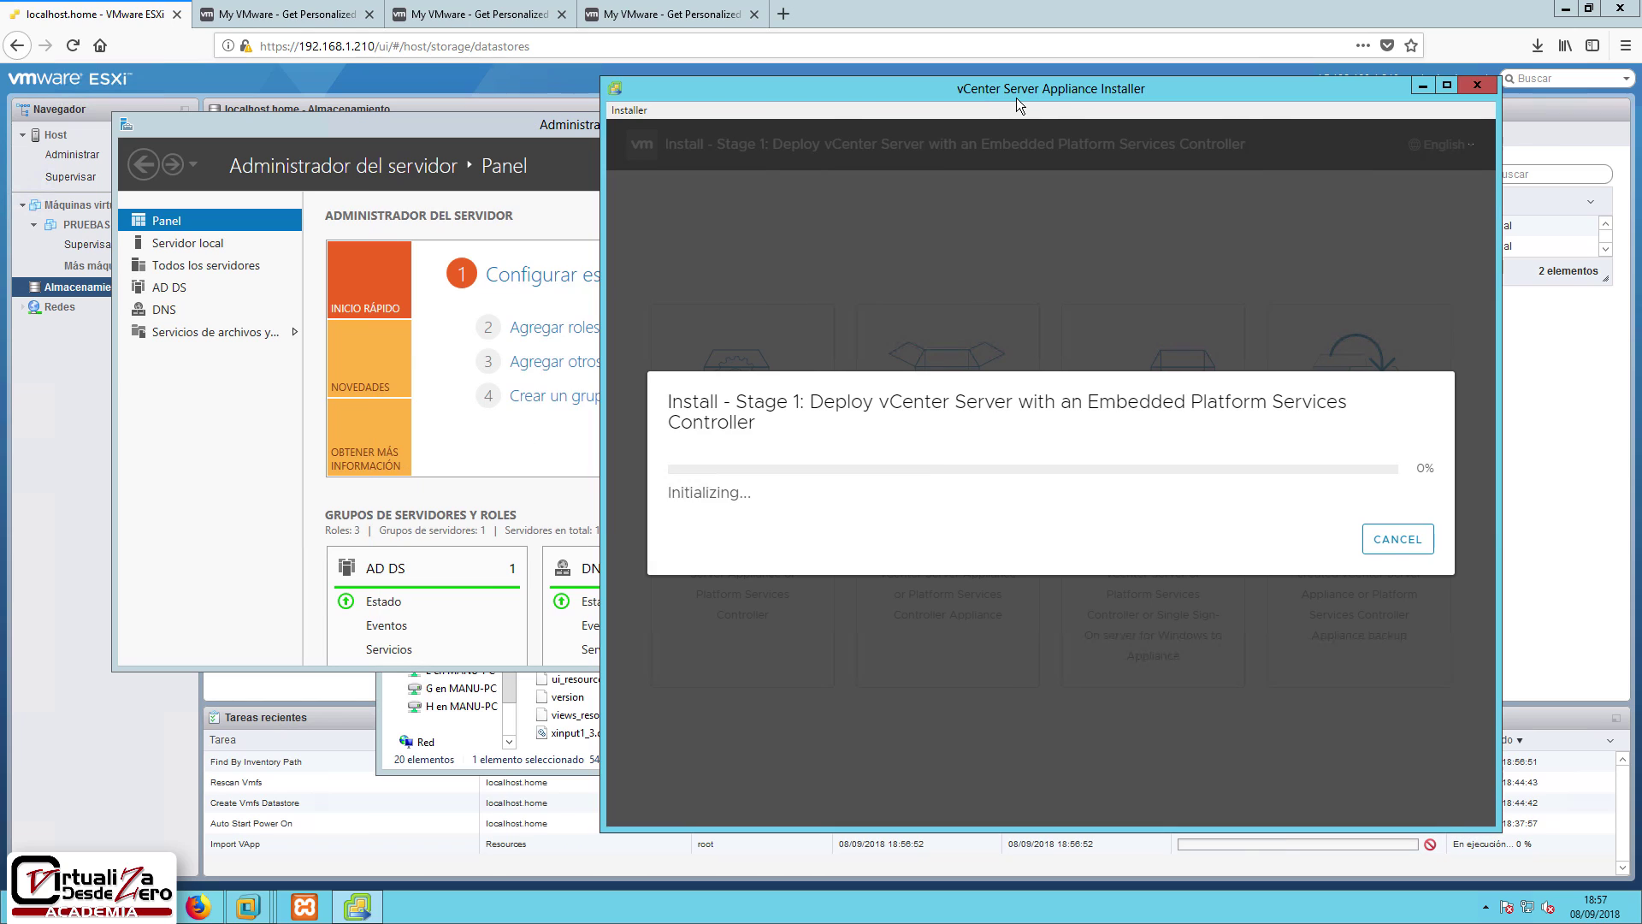
left_click(88, 443)
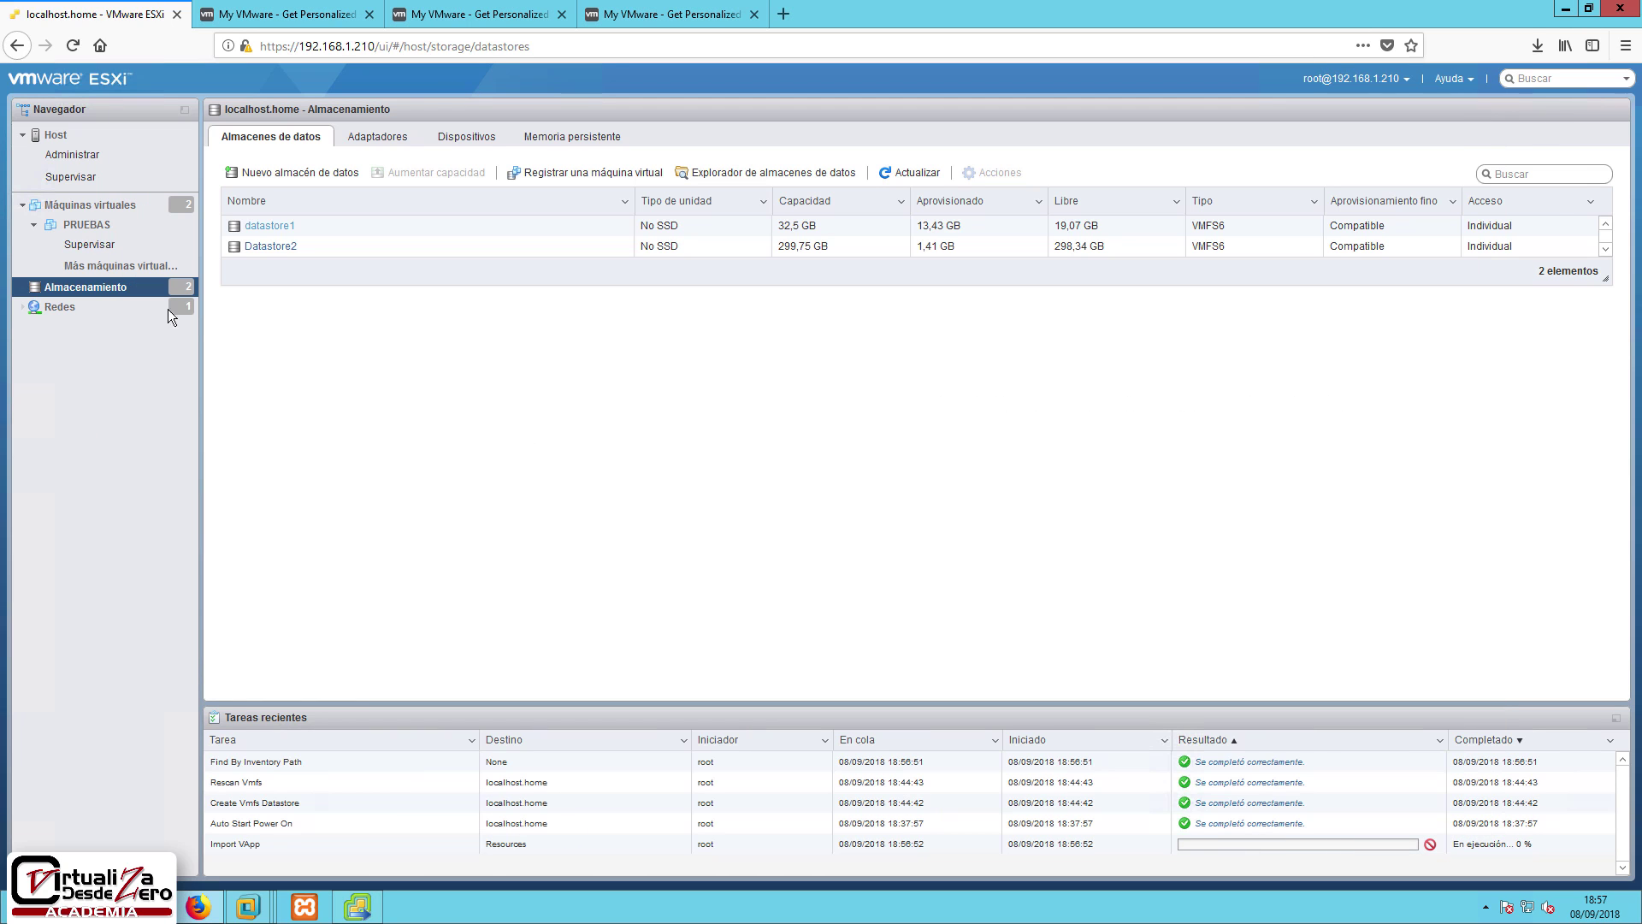
left_click(83, 205)
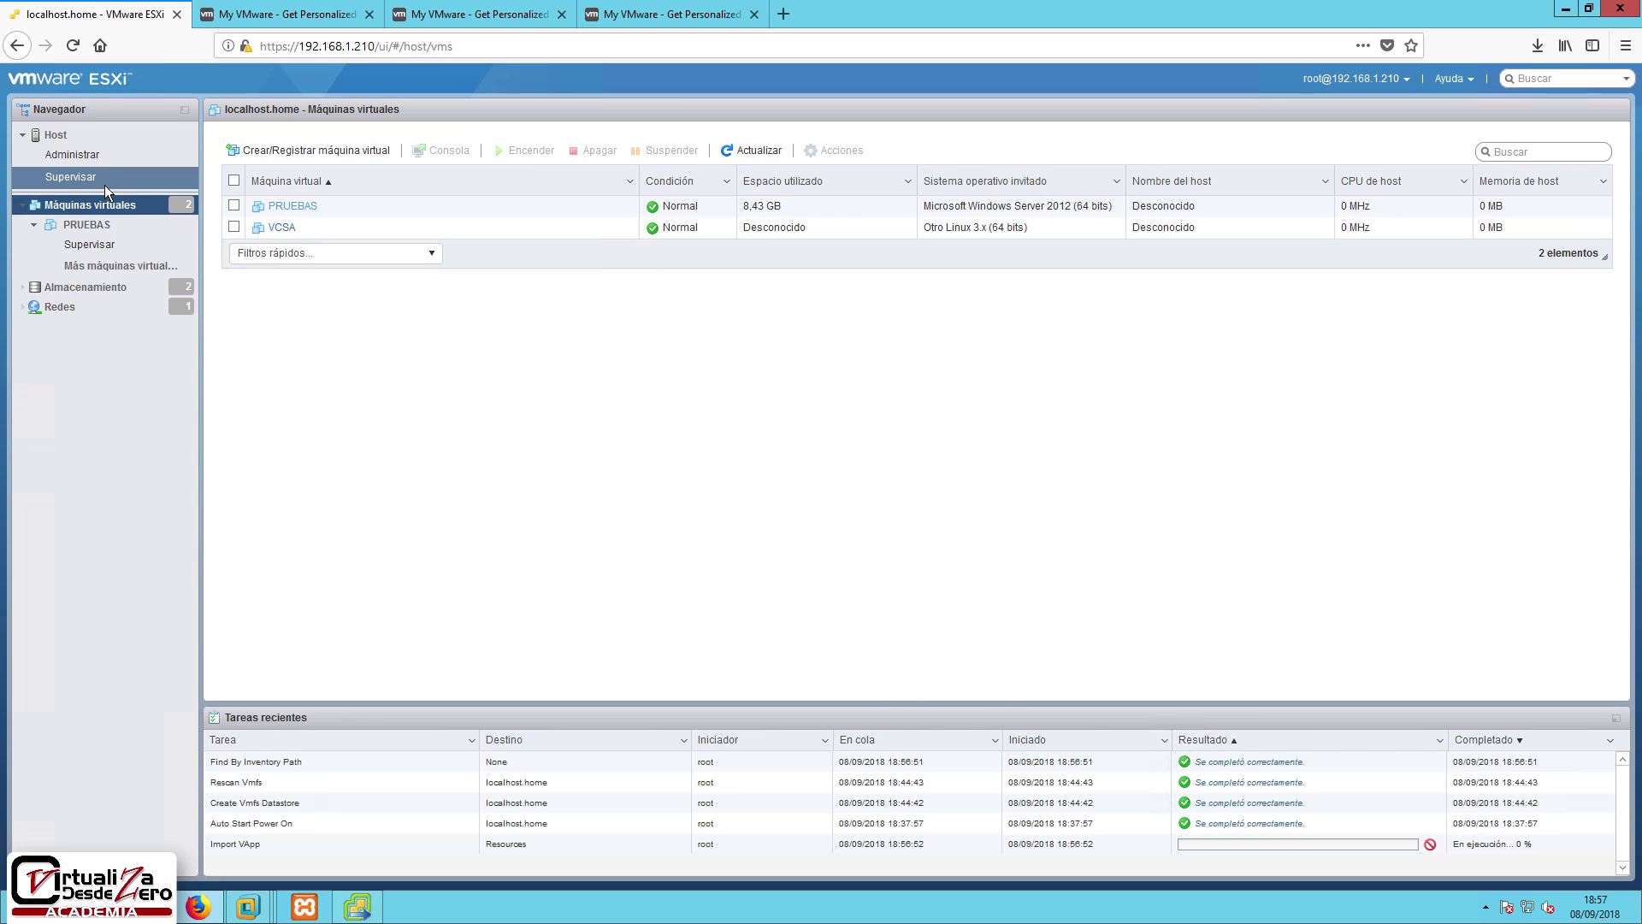
left_click(95, 290)
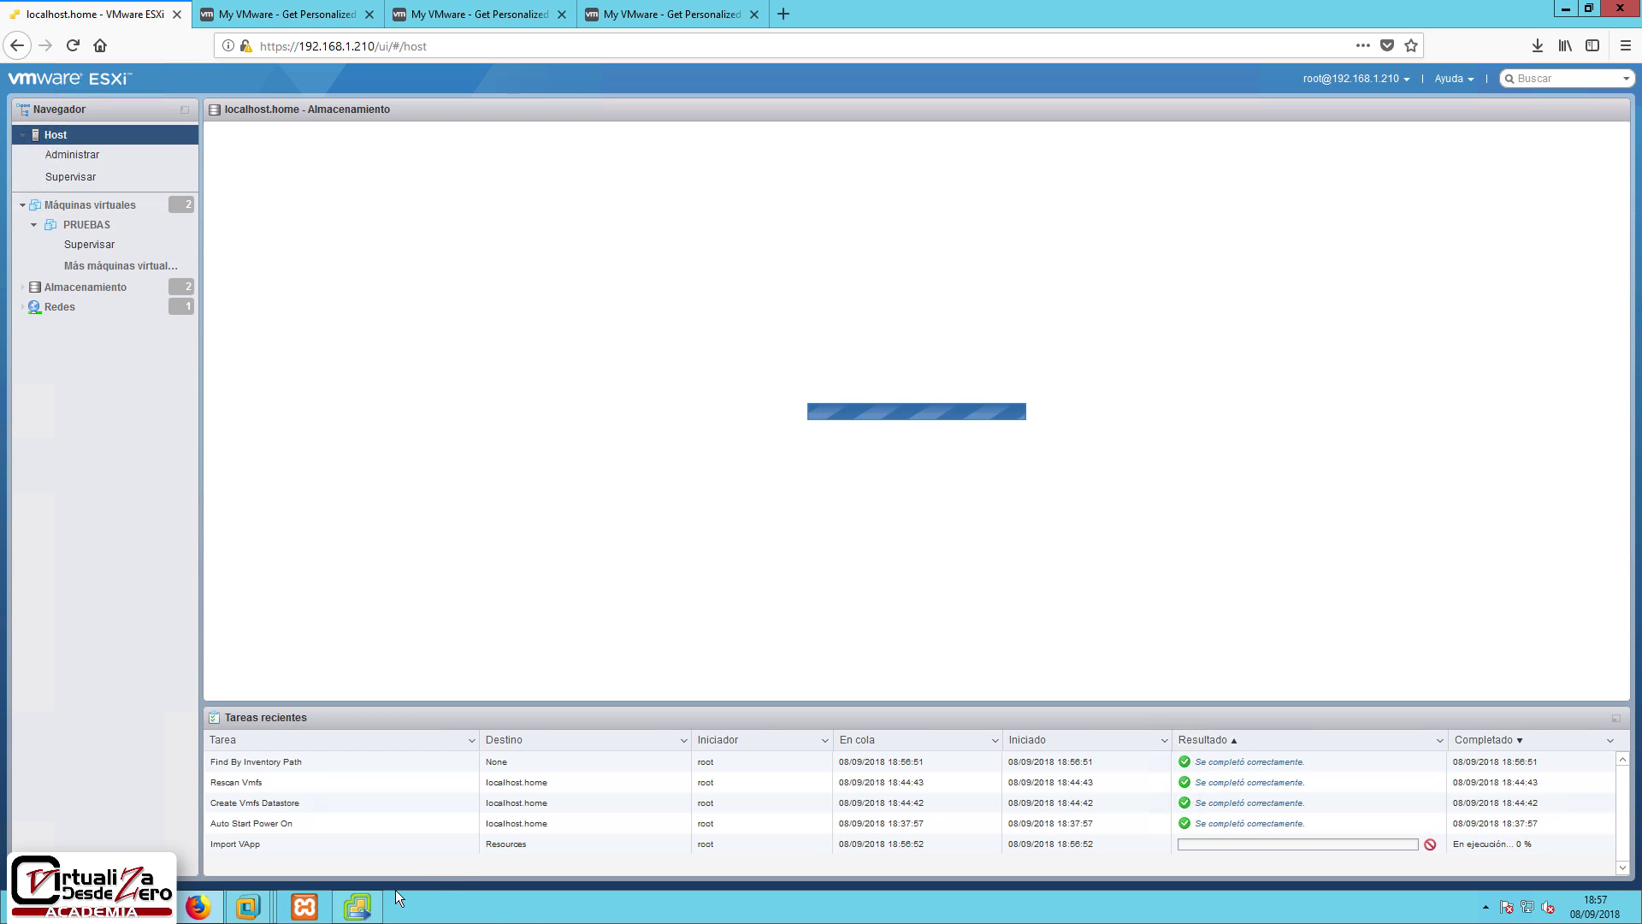
left_click(358, 906)
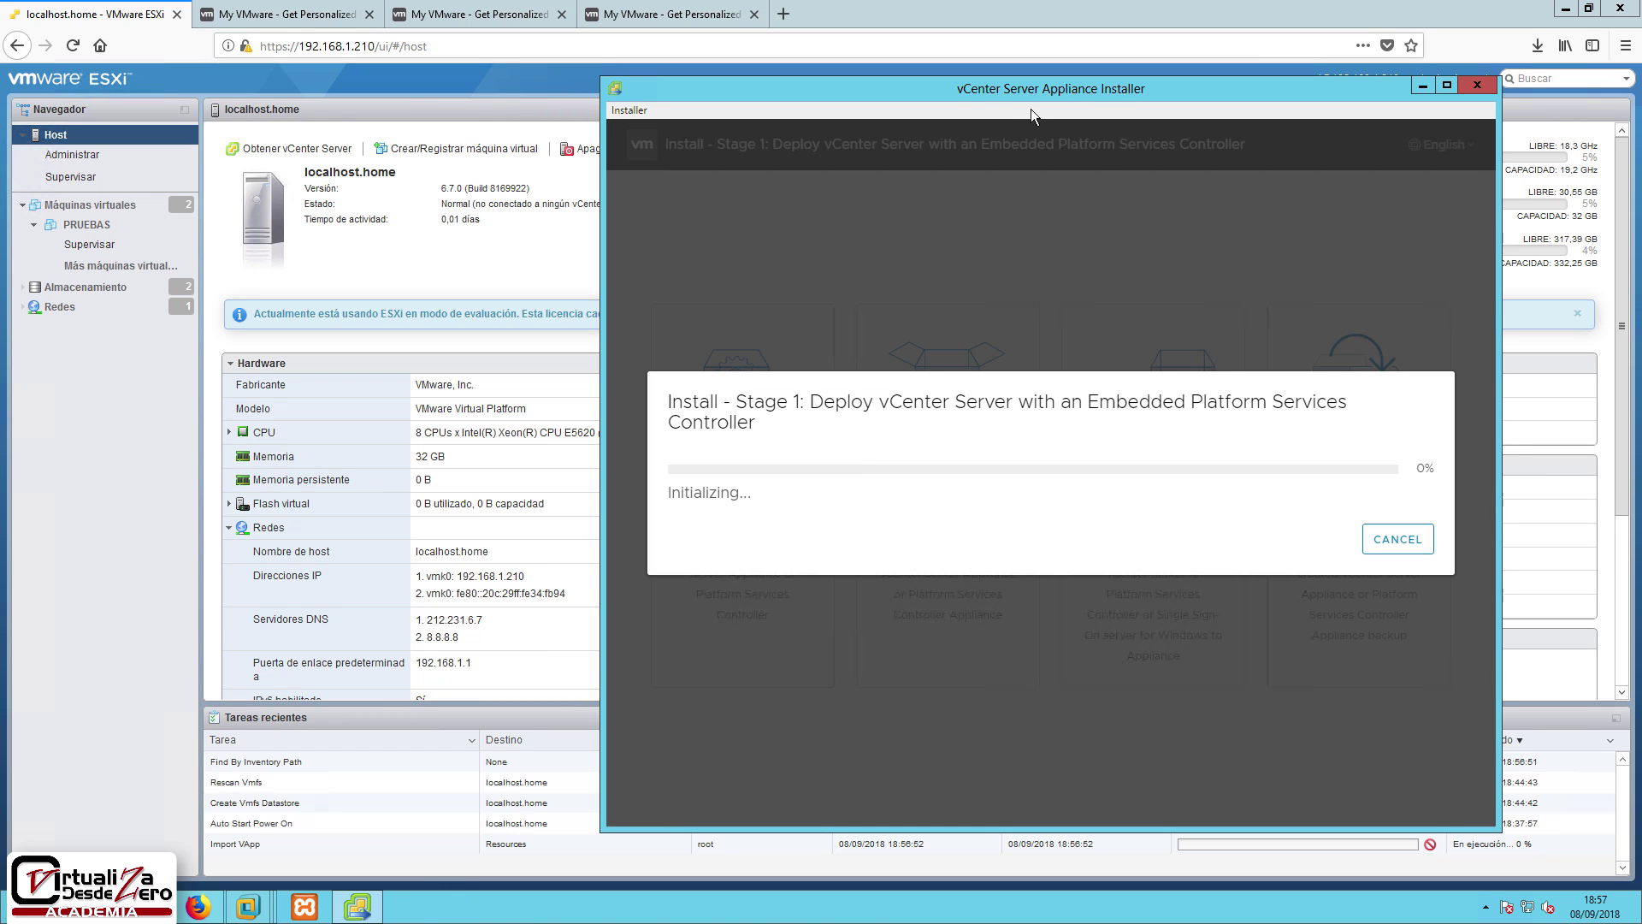
left_click_drag(980, 91, 909, 94)
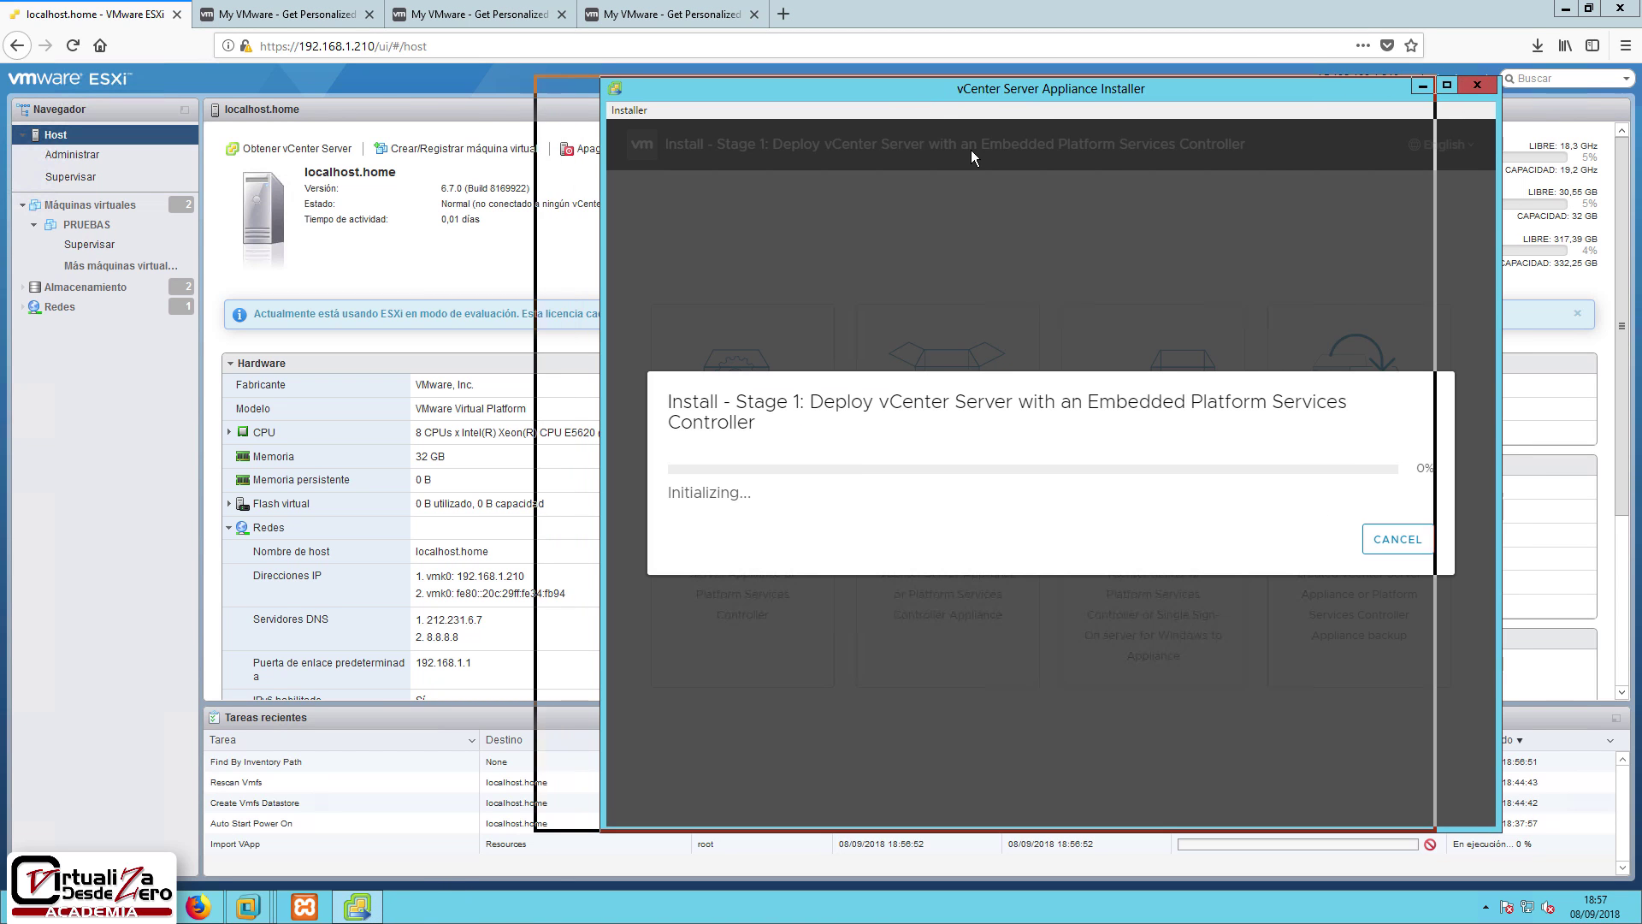